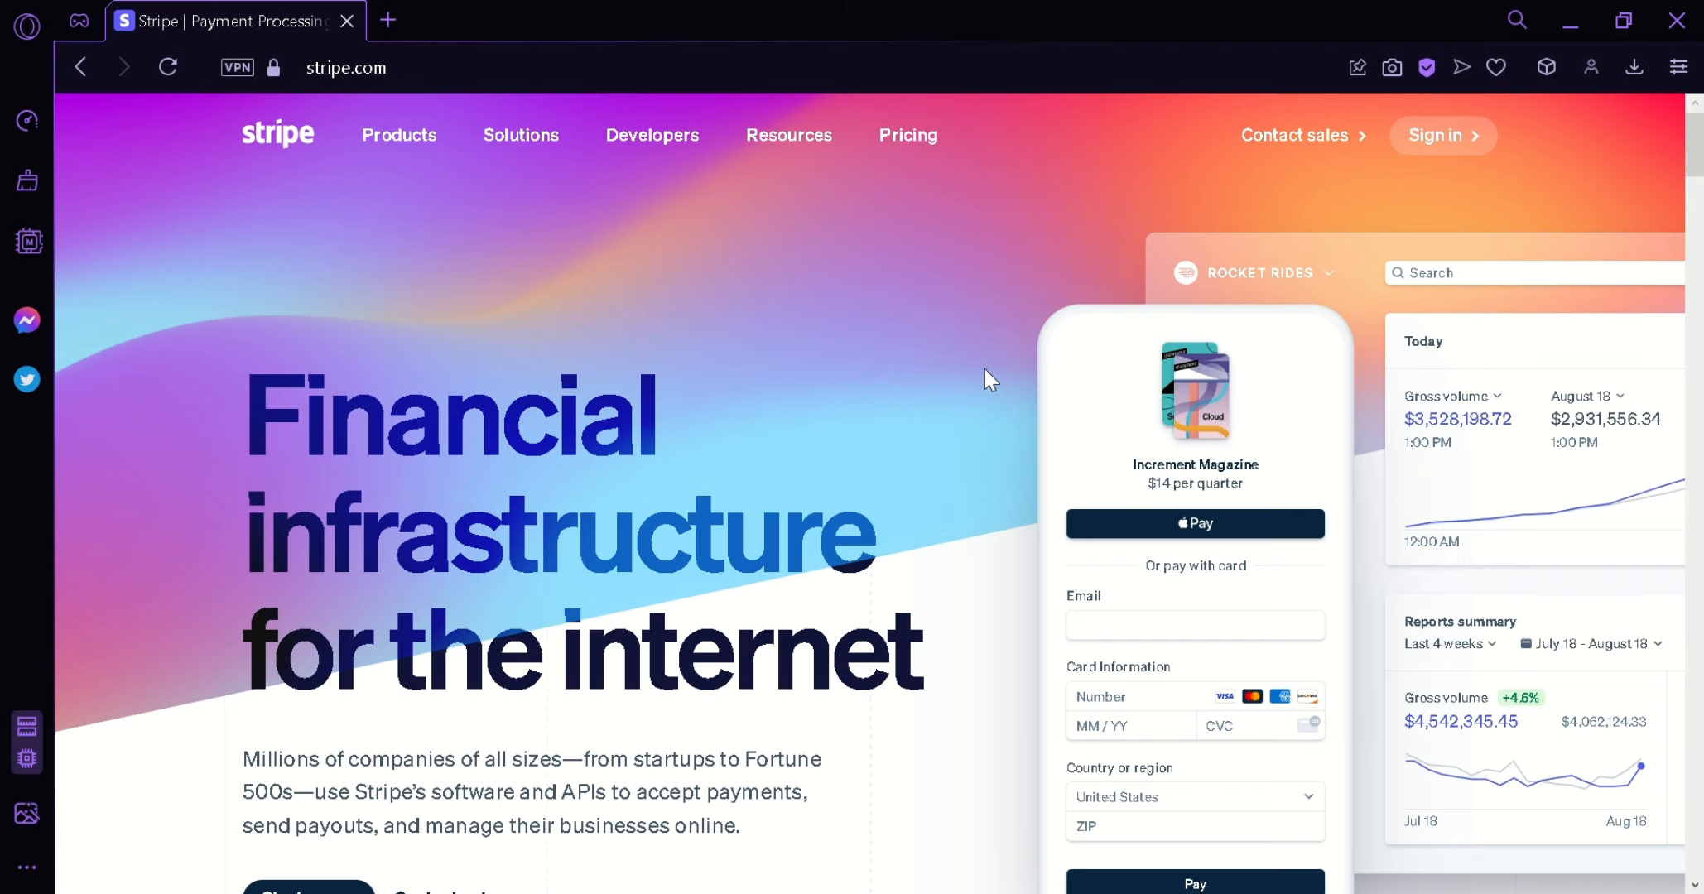
Step: Open the Stripe account registration form from the home page and check its Country field
scroll(1698, 157, "down", 2)
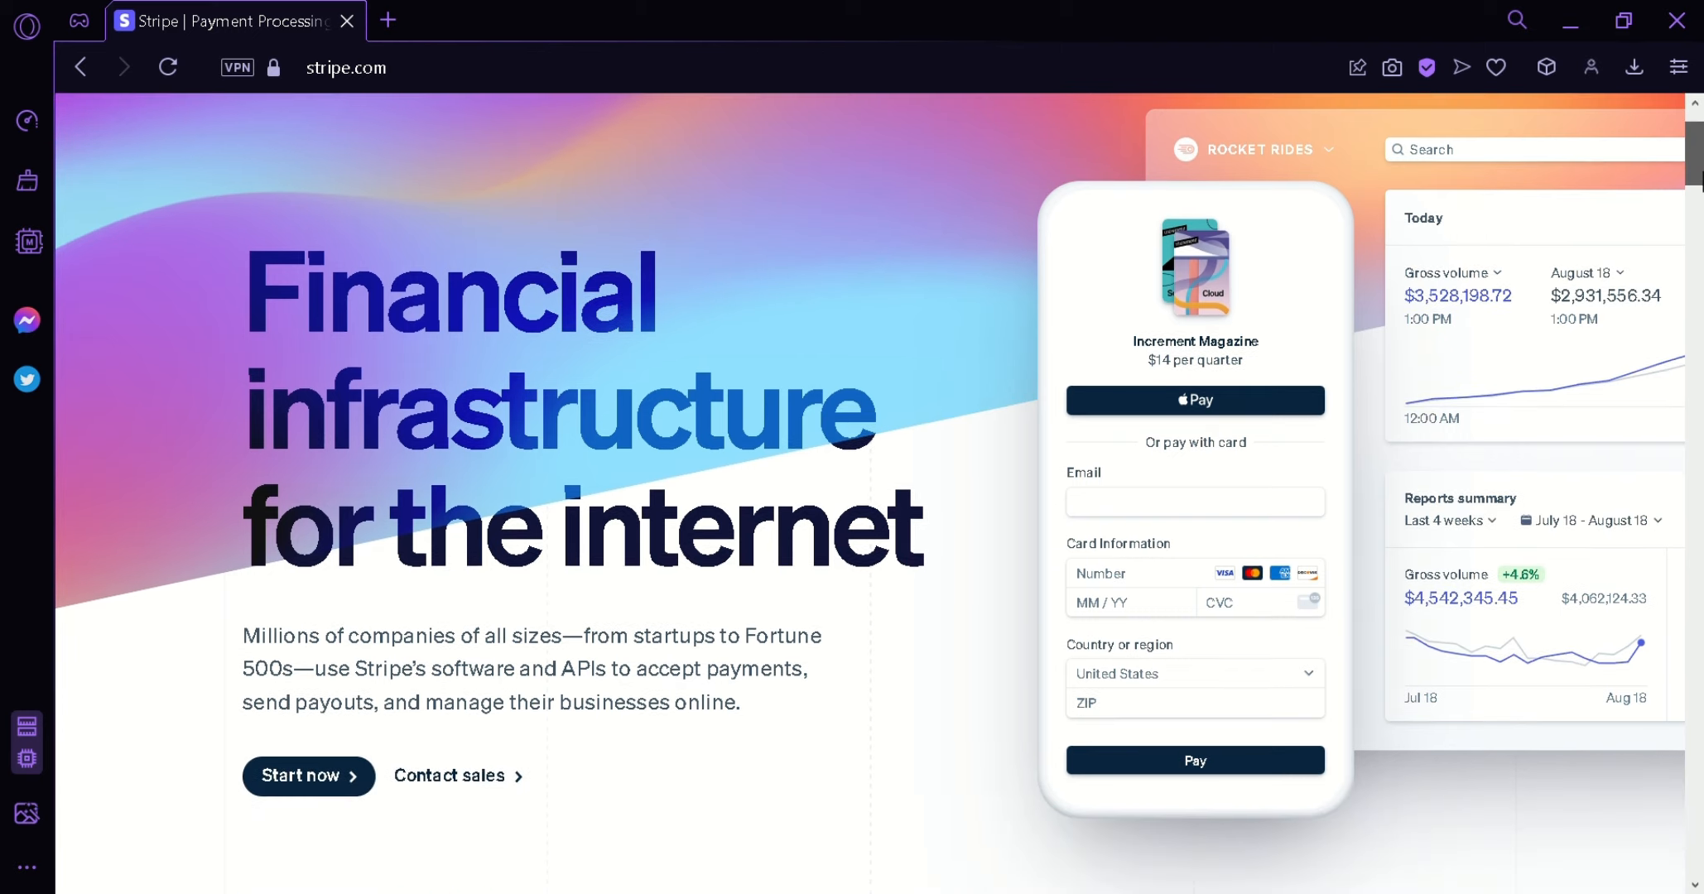
left_click(323, 778)
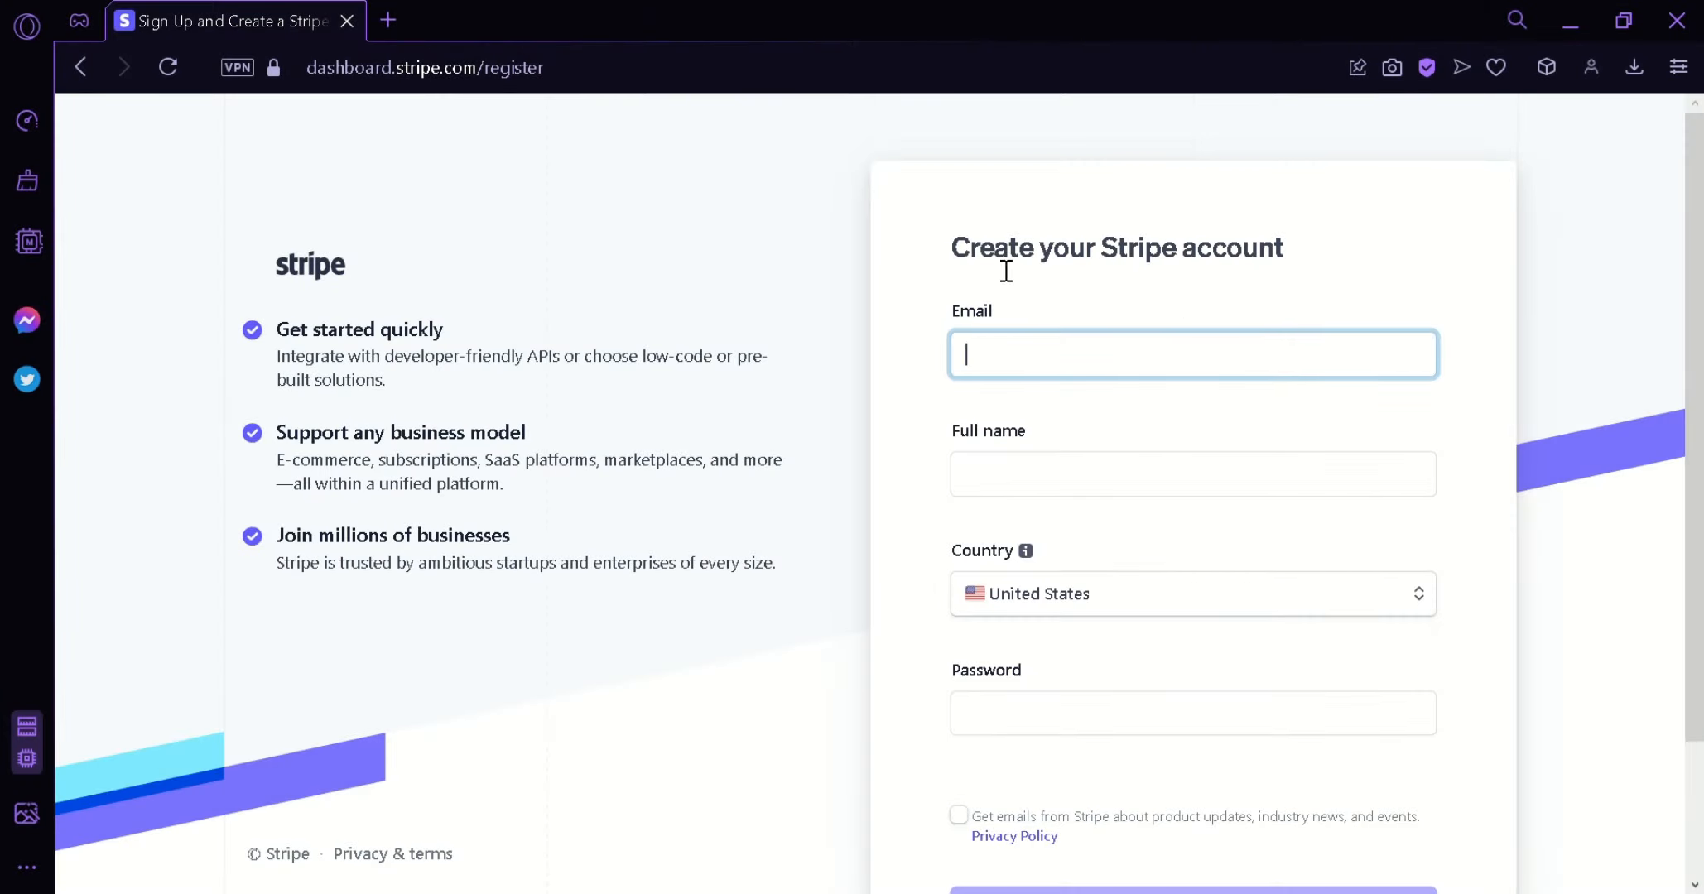
scroll(876, 209, "down", 1)
left_click(781, 157)
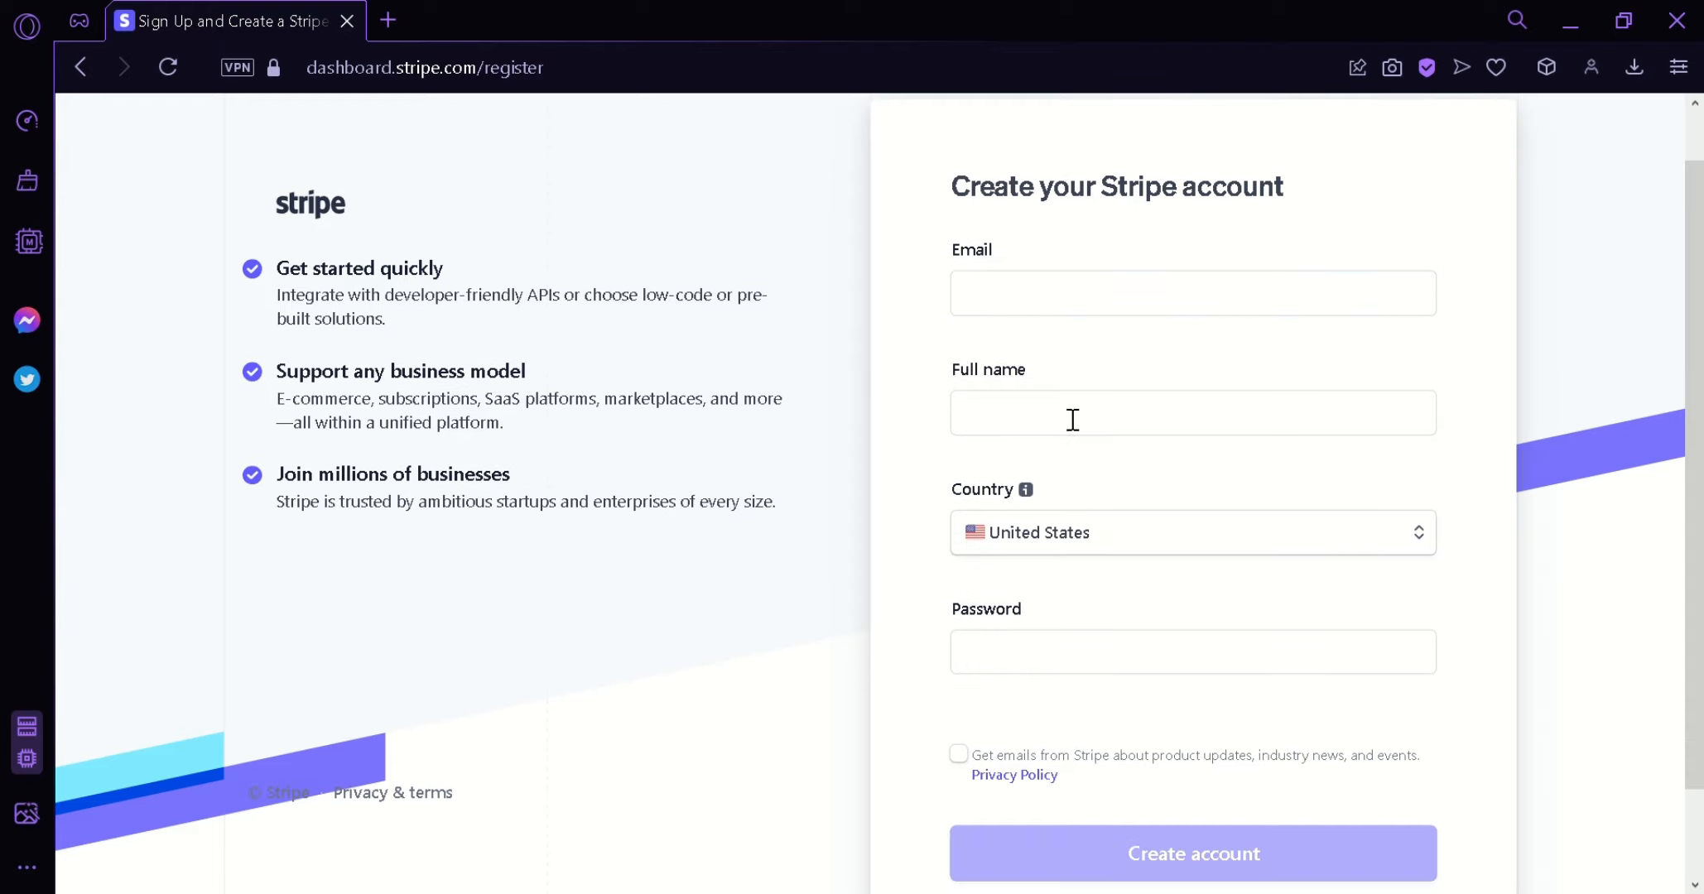
left_click(1135, 537)
left_click(1134, 537)
left_click(1133, 535)
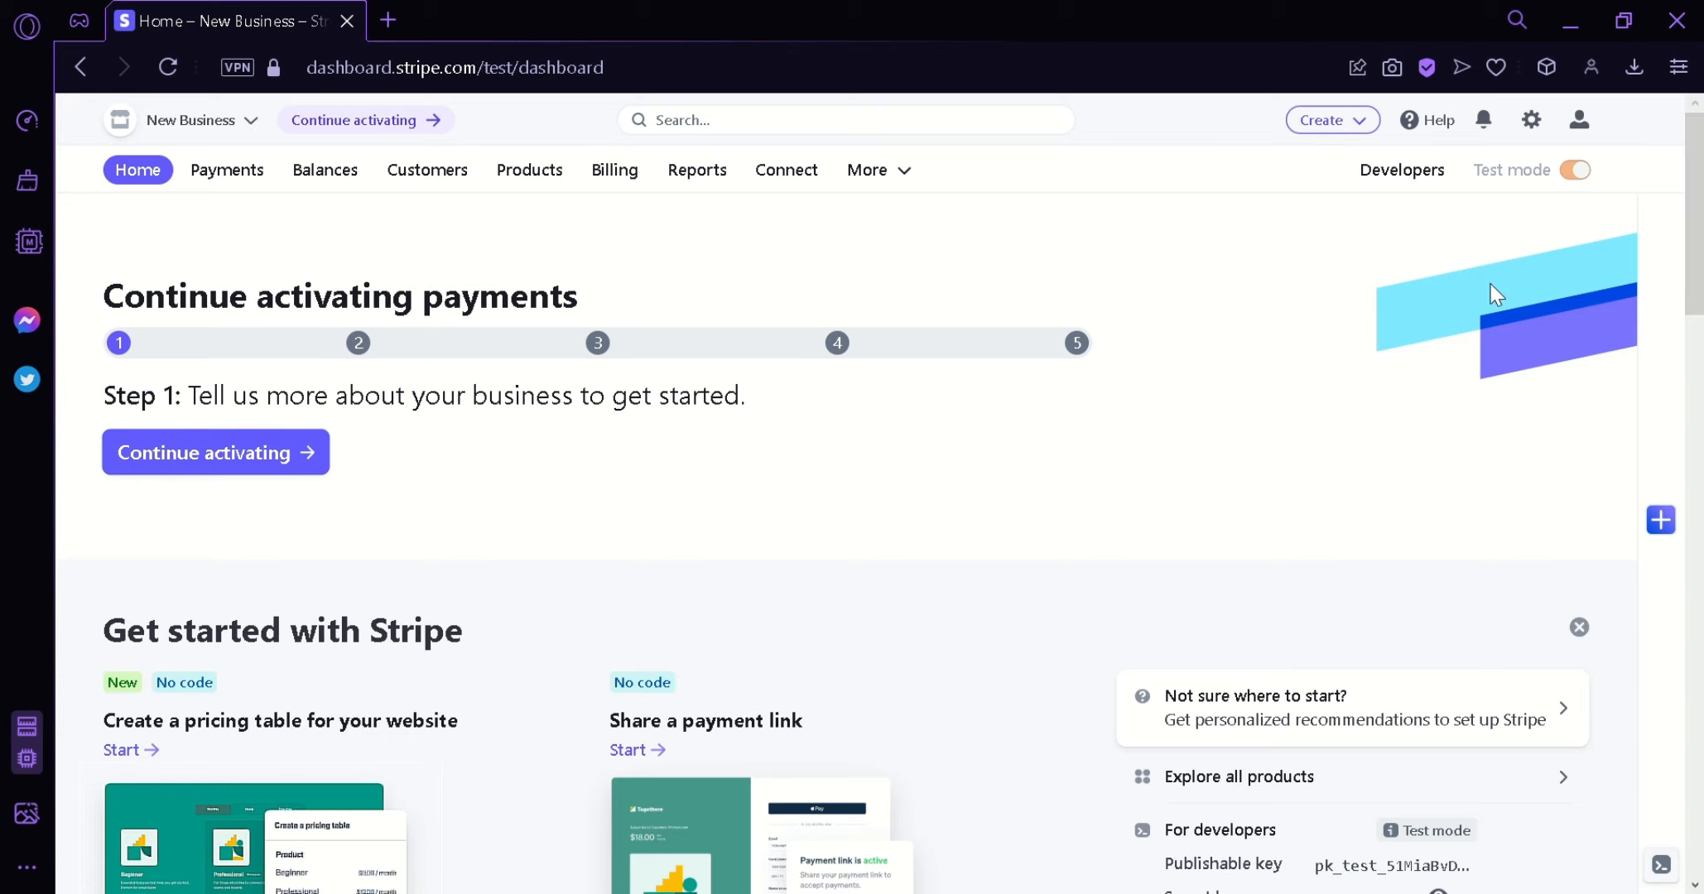
Step: Look through the dashboard home page, including payments, gross volume, net volume, failed payments and new customers
left_click_drag(1702, 208, 1701, 555)
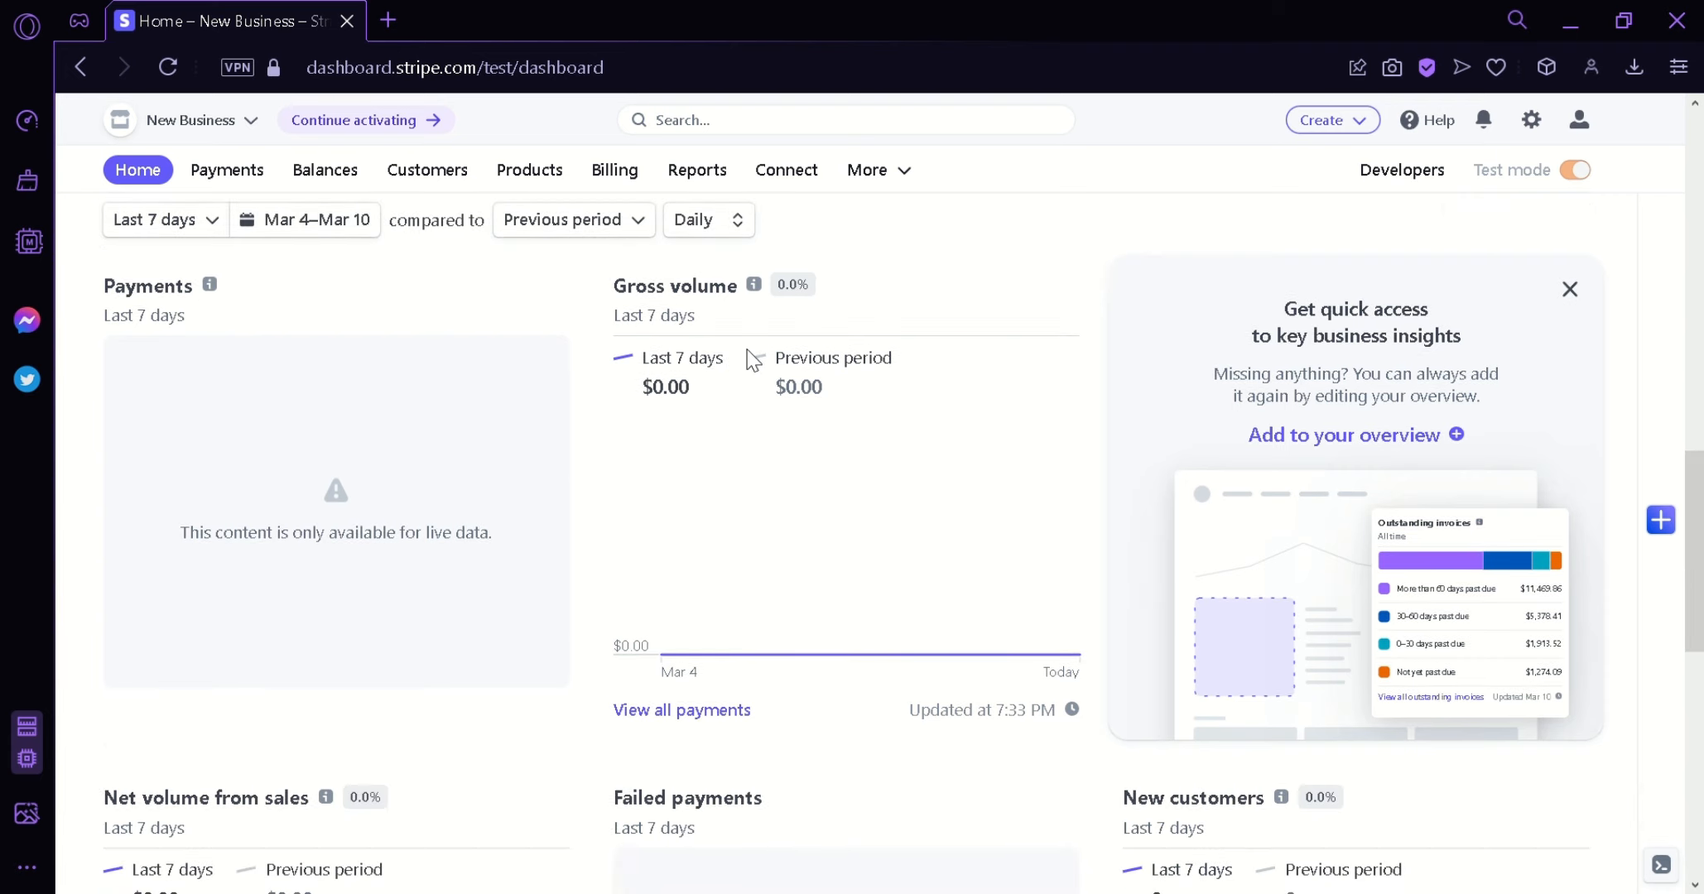
left_click_drag(1690, 600, 1677, 696)
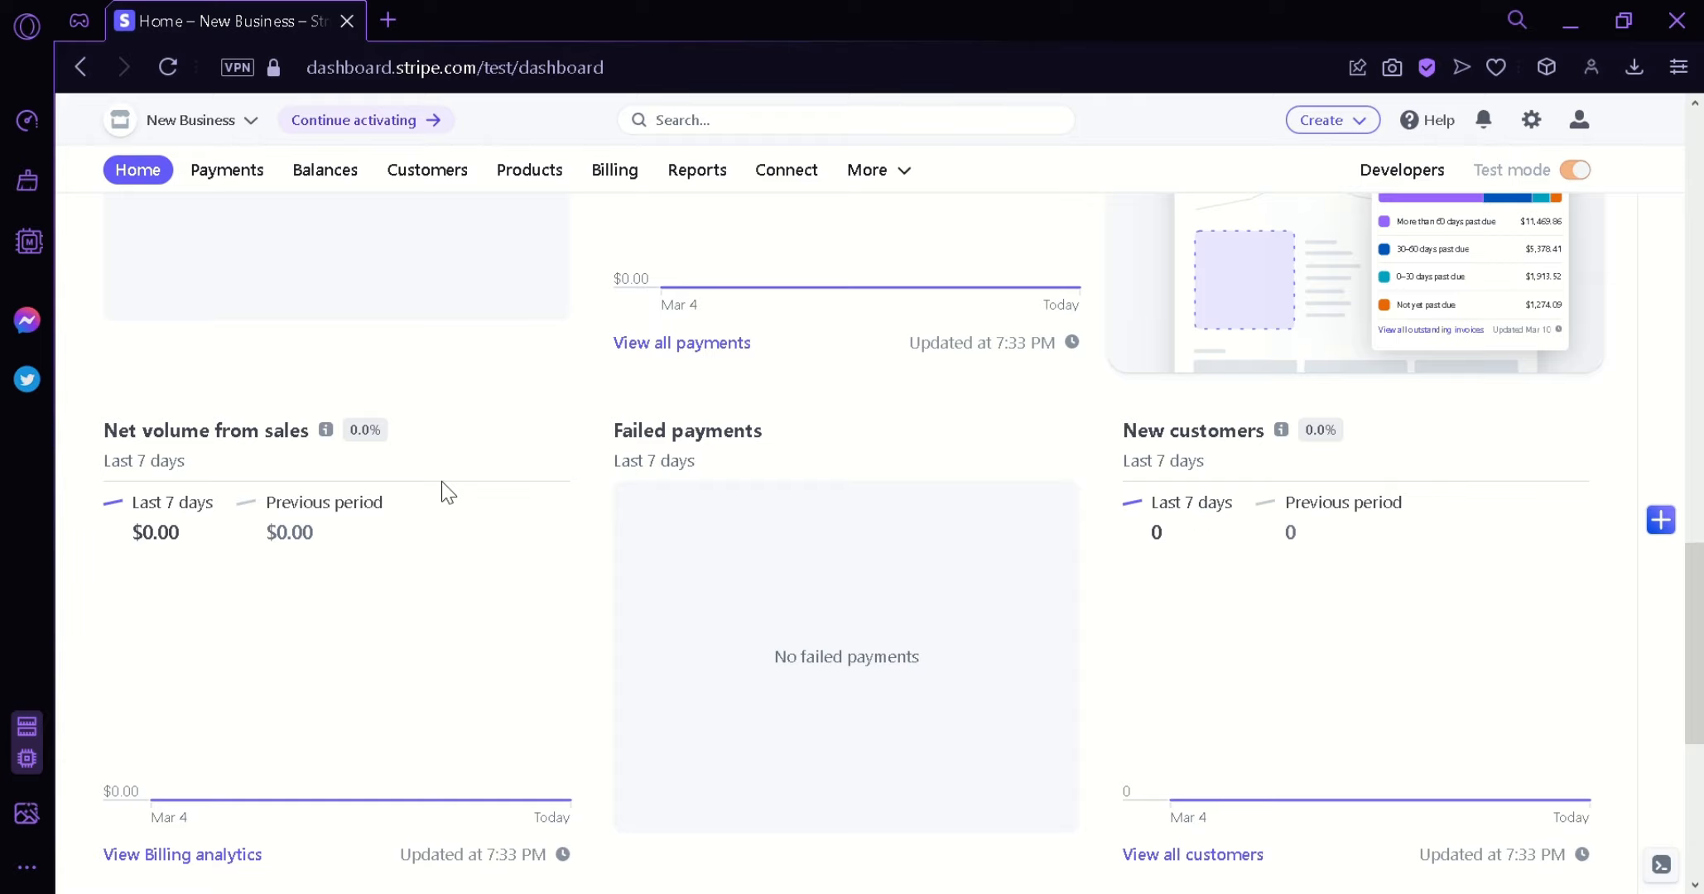
scroll(532, 609, "up", 15)
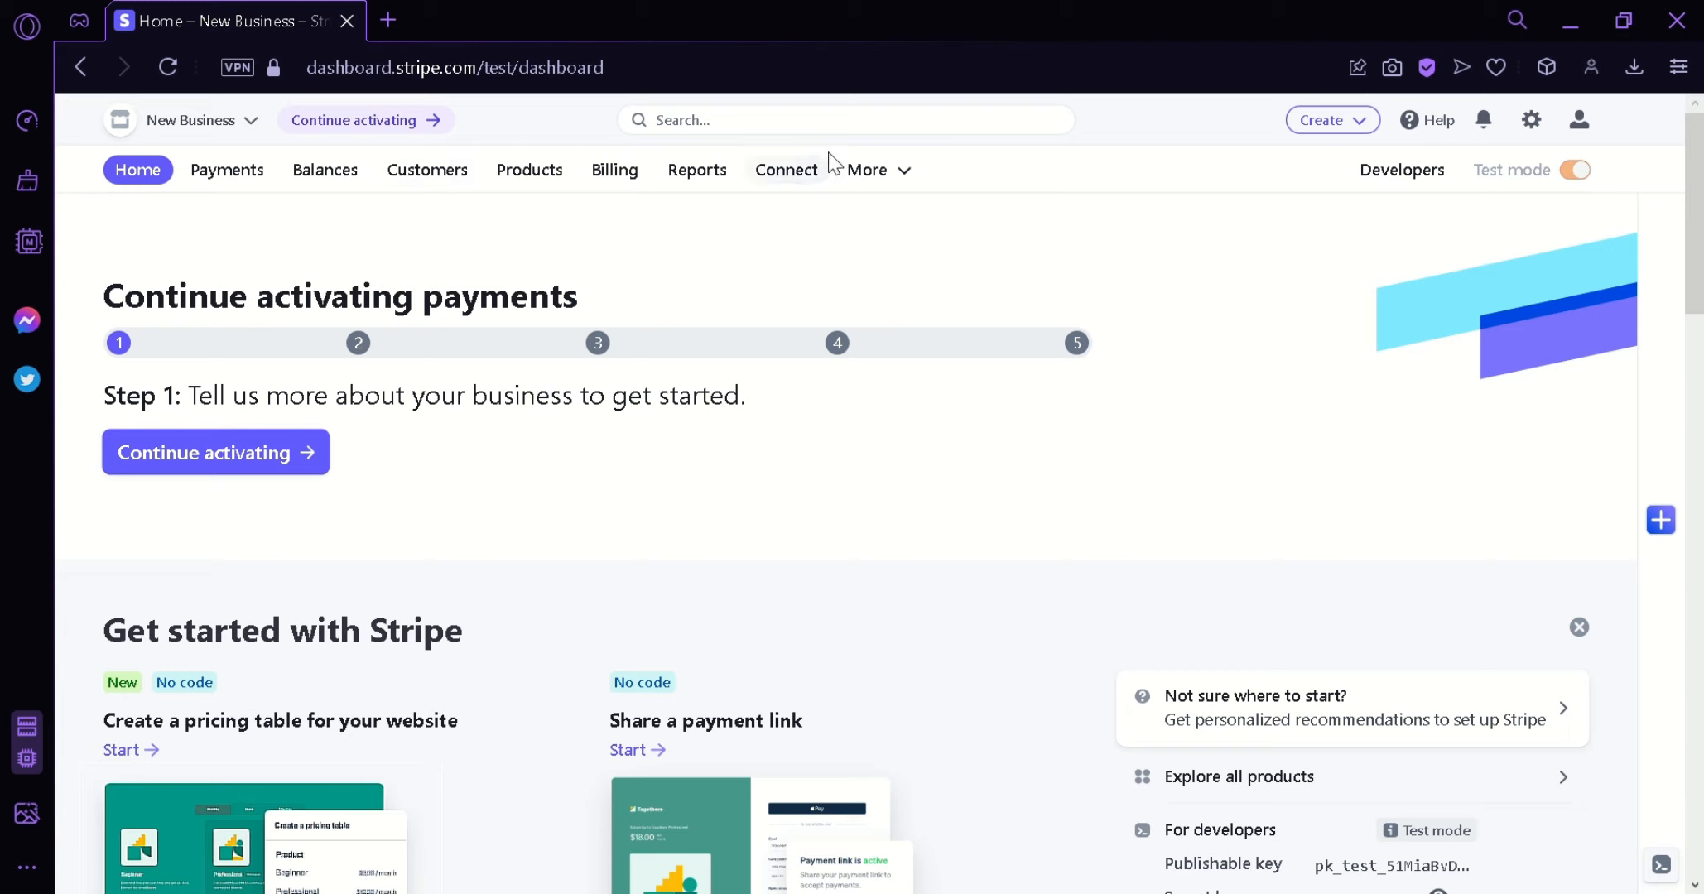
Step: Examine the full list of additional Stripe products and features, down to the App Marketplace, and close it
left_click(907, 170)
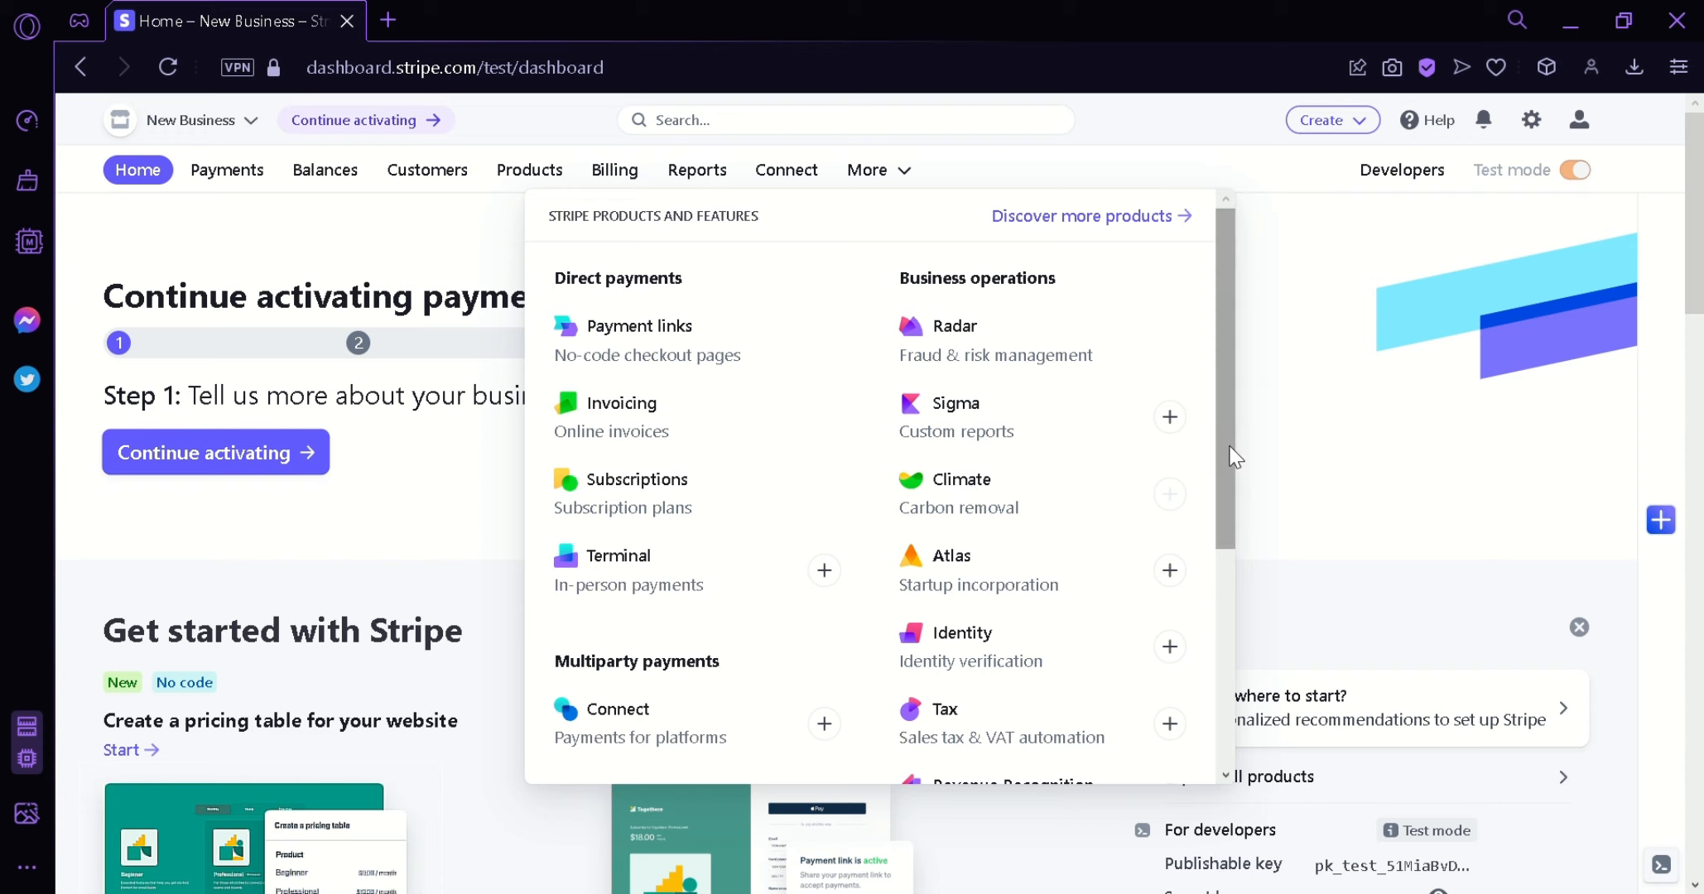
left_click_drag(1226, 454, 1197, 644)
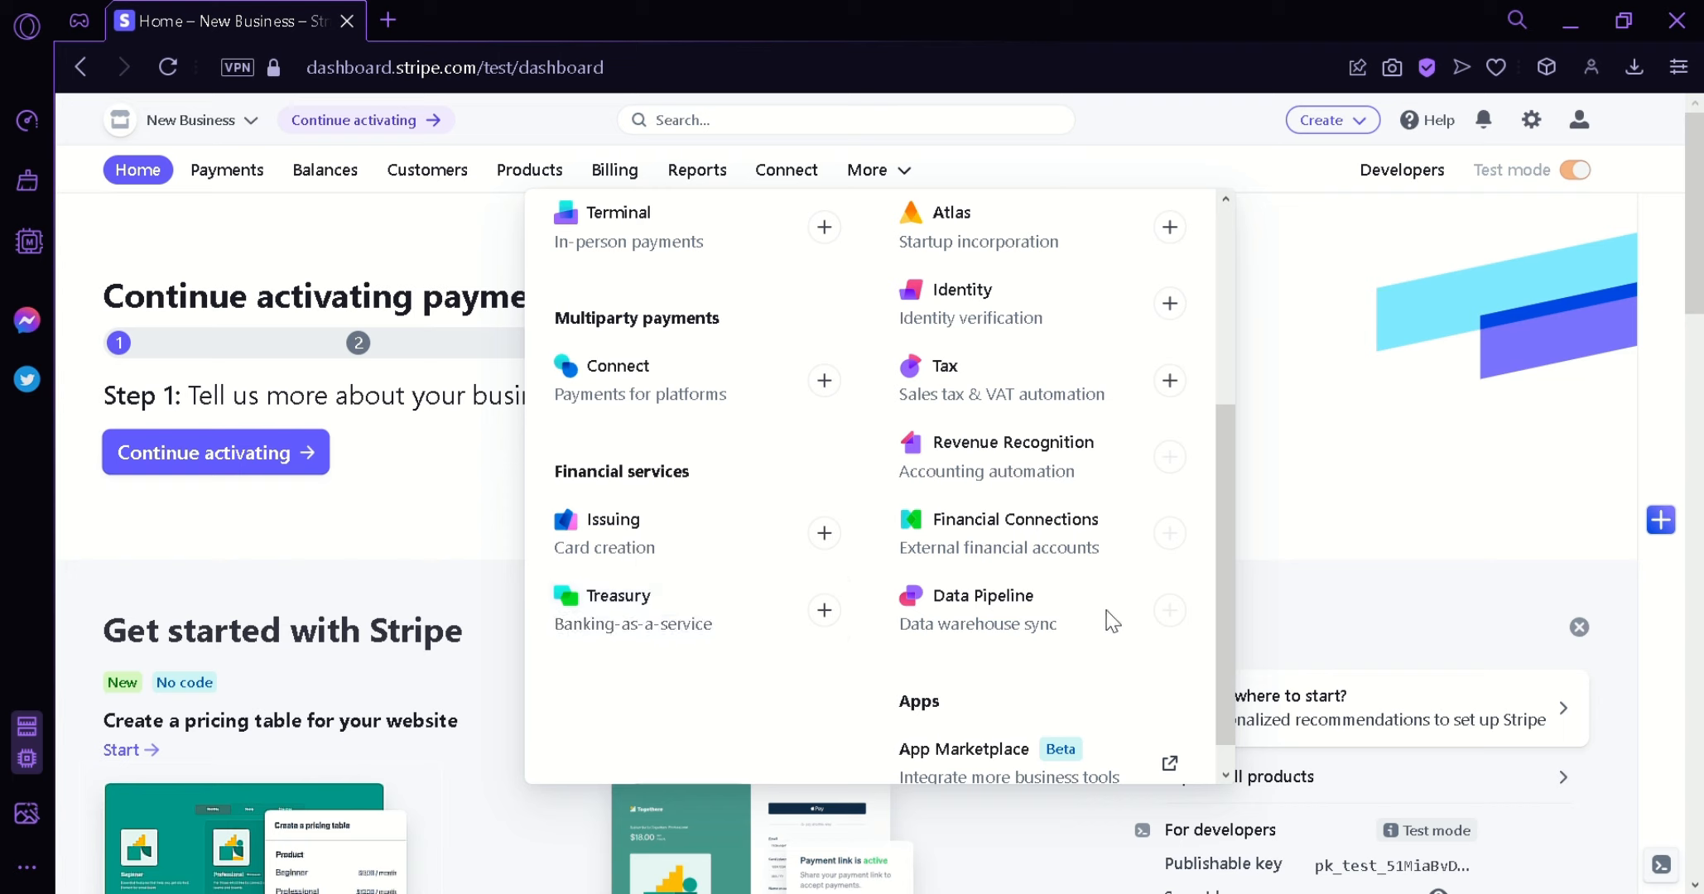
scroll(1223, 638, "down", 1)
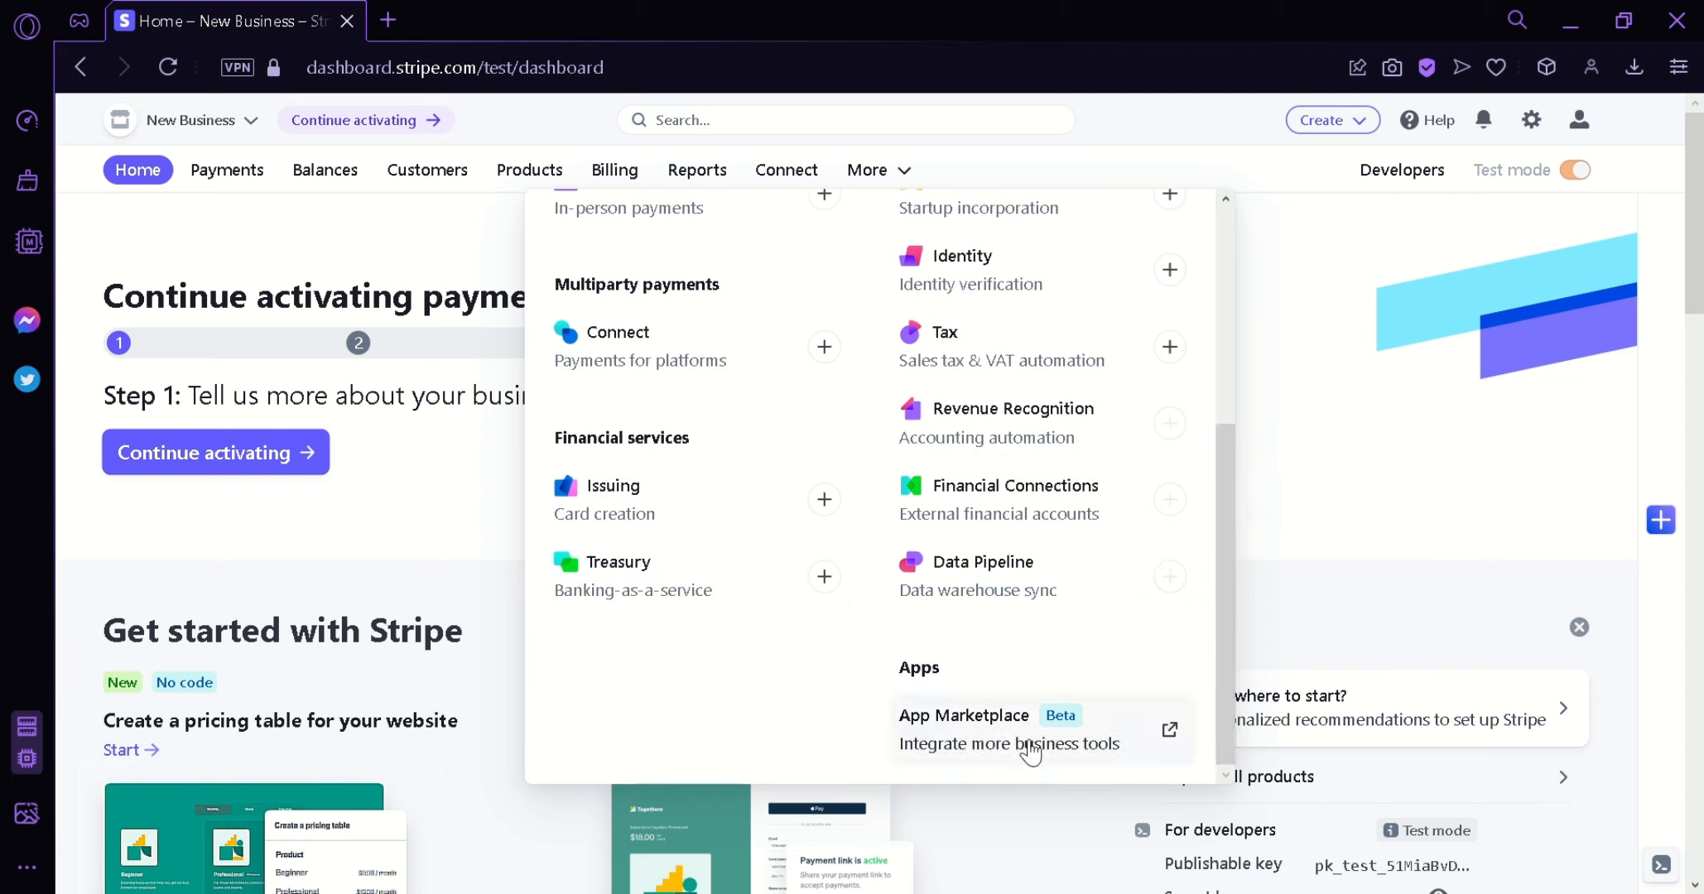
mouse_move(1170, 576)
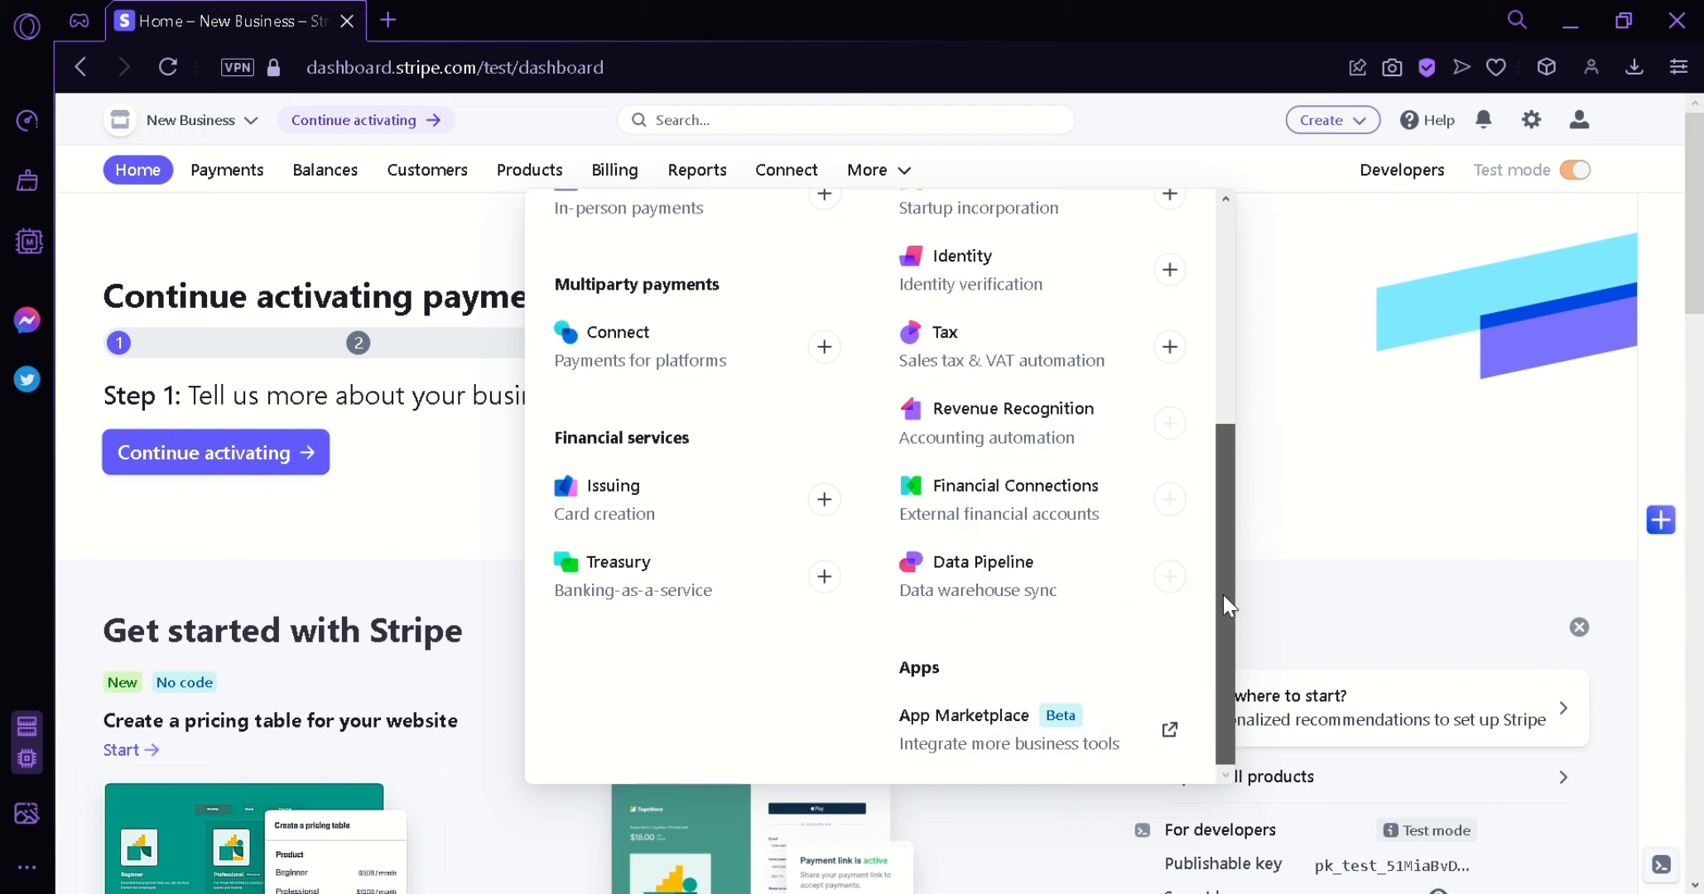
scroll(1224, 580, "up", 2)
scroll(1237, 563, "up", 5)
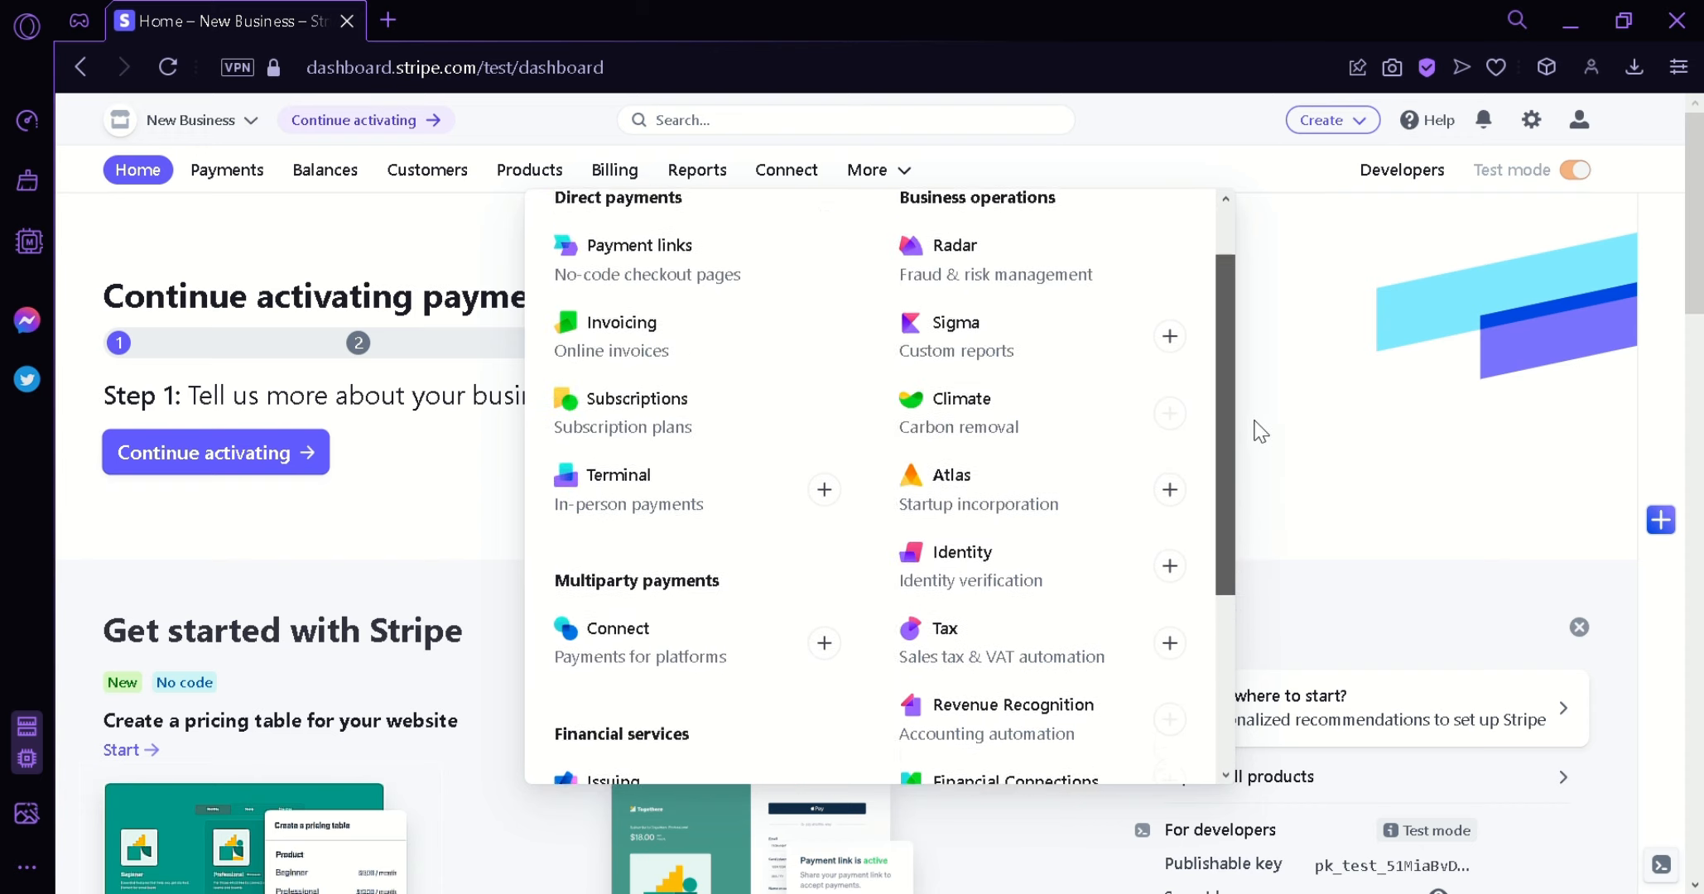
left_click(1308, 451)
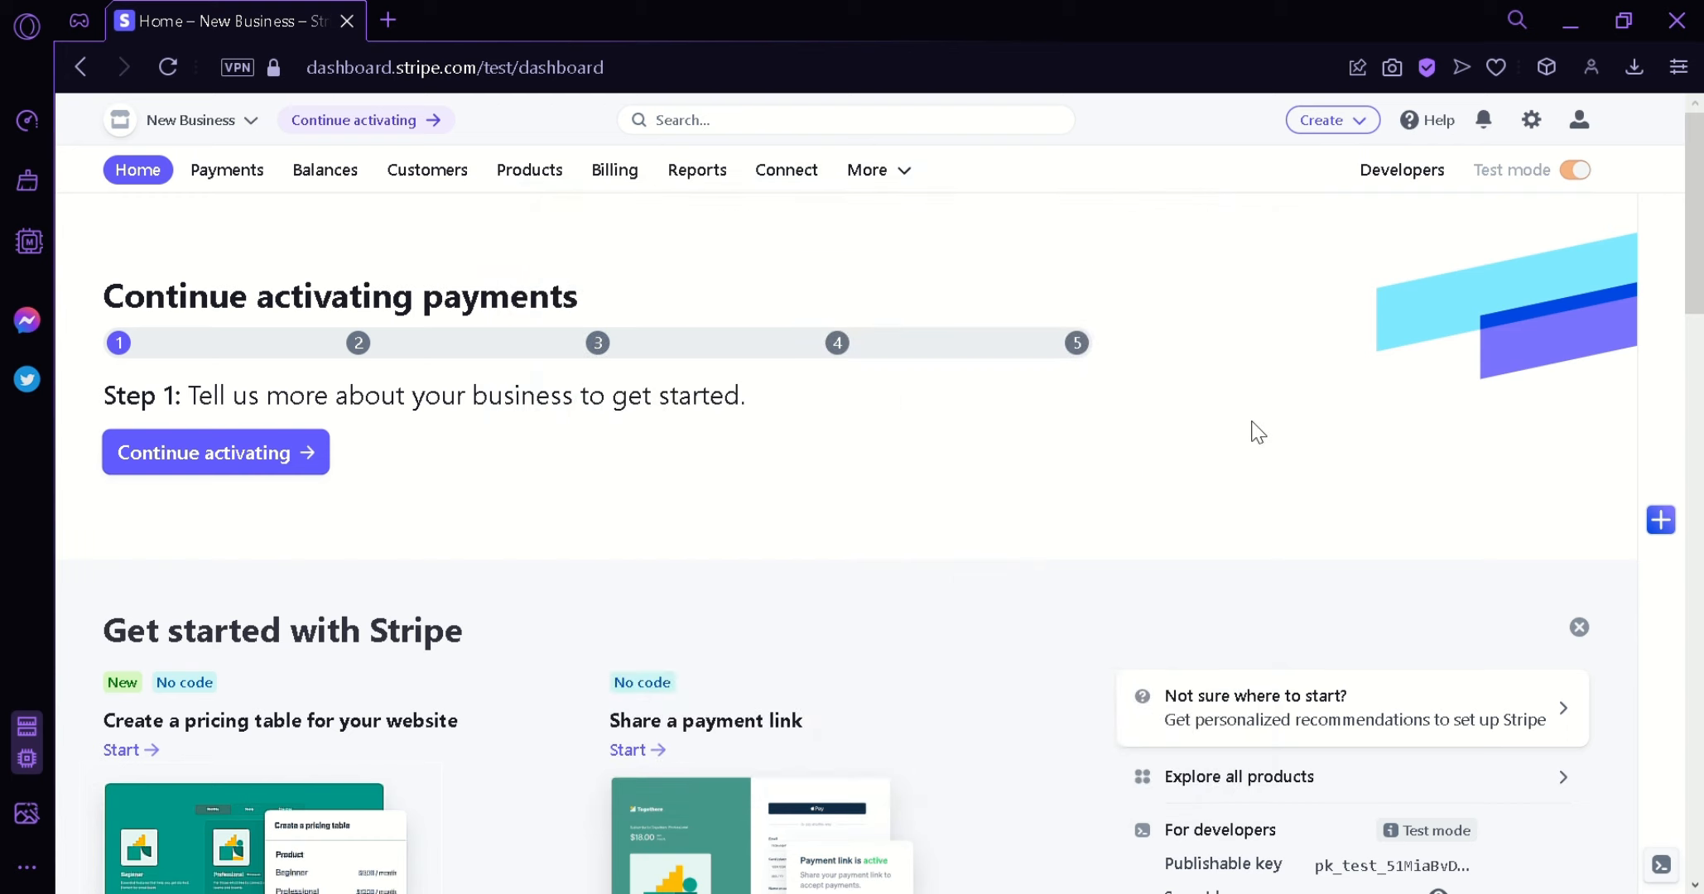
Step: Continue activating payments and review the business location and type choices in the Business type section, keeping United States and Individual
left_click(301, 477)
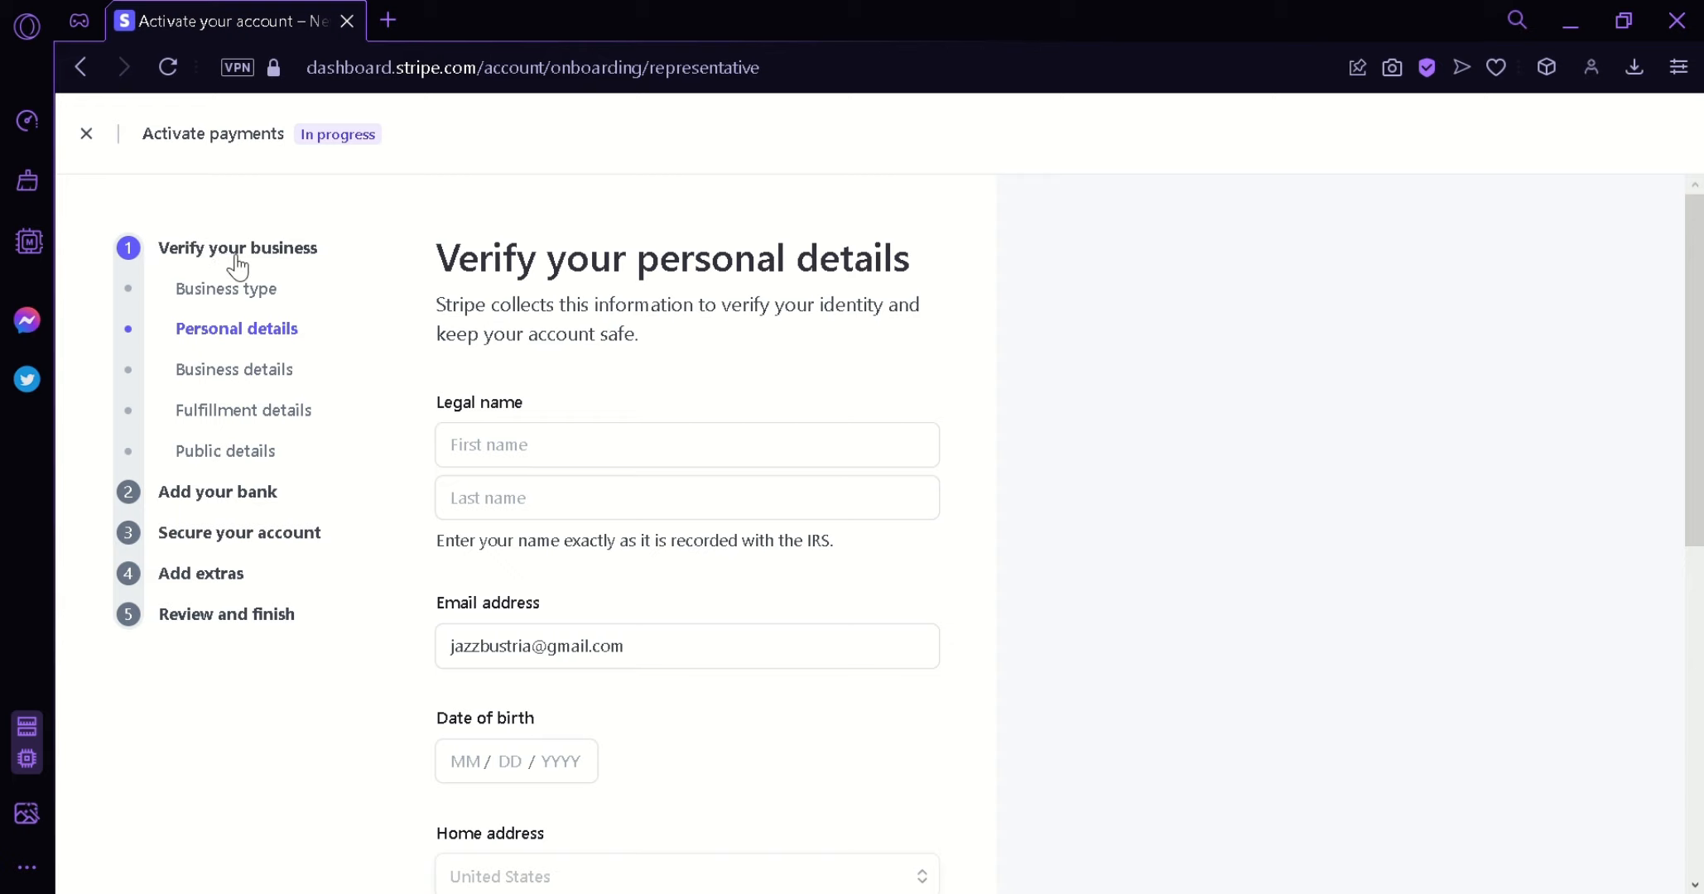
left_click(258, 304)
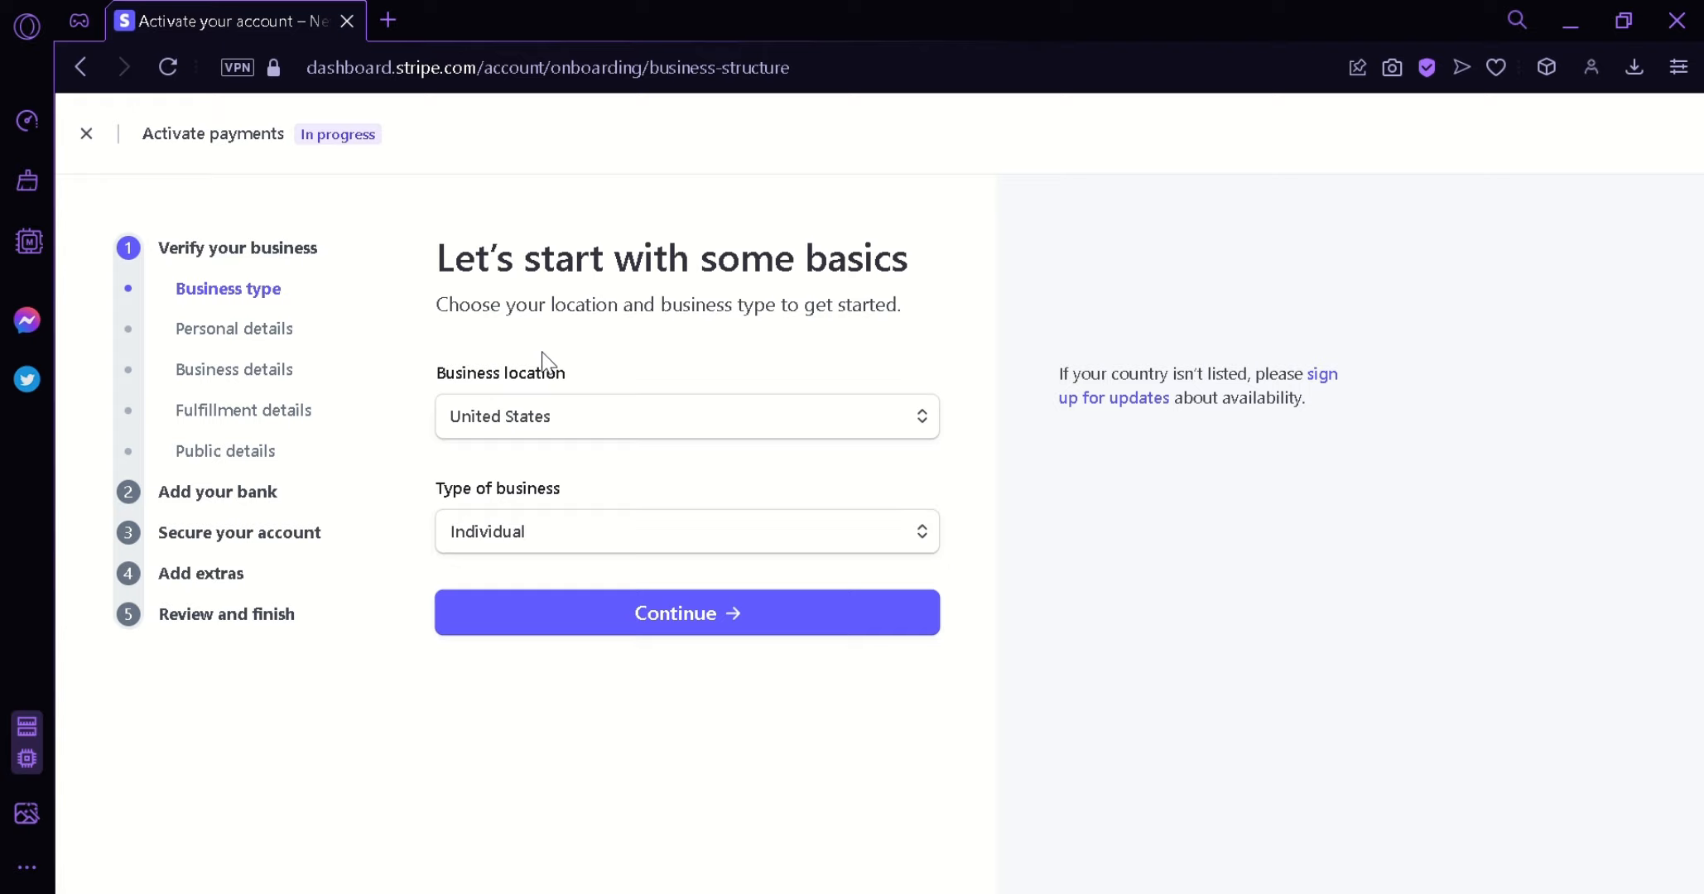
left_click(636, 436)
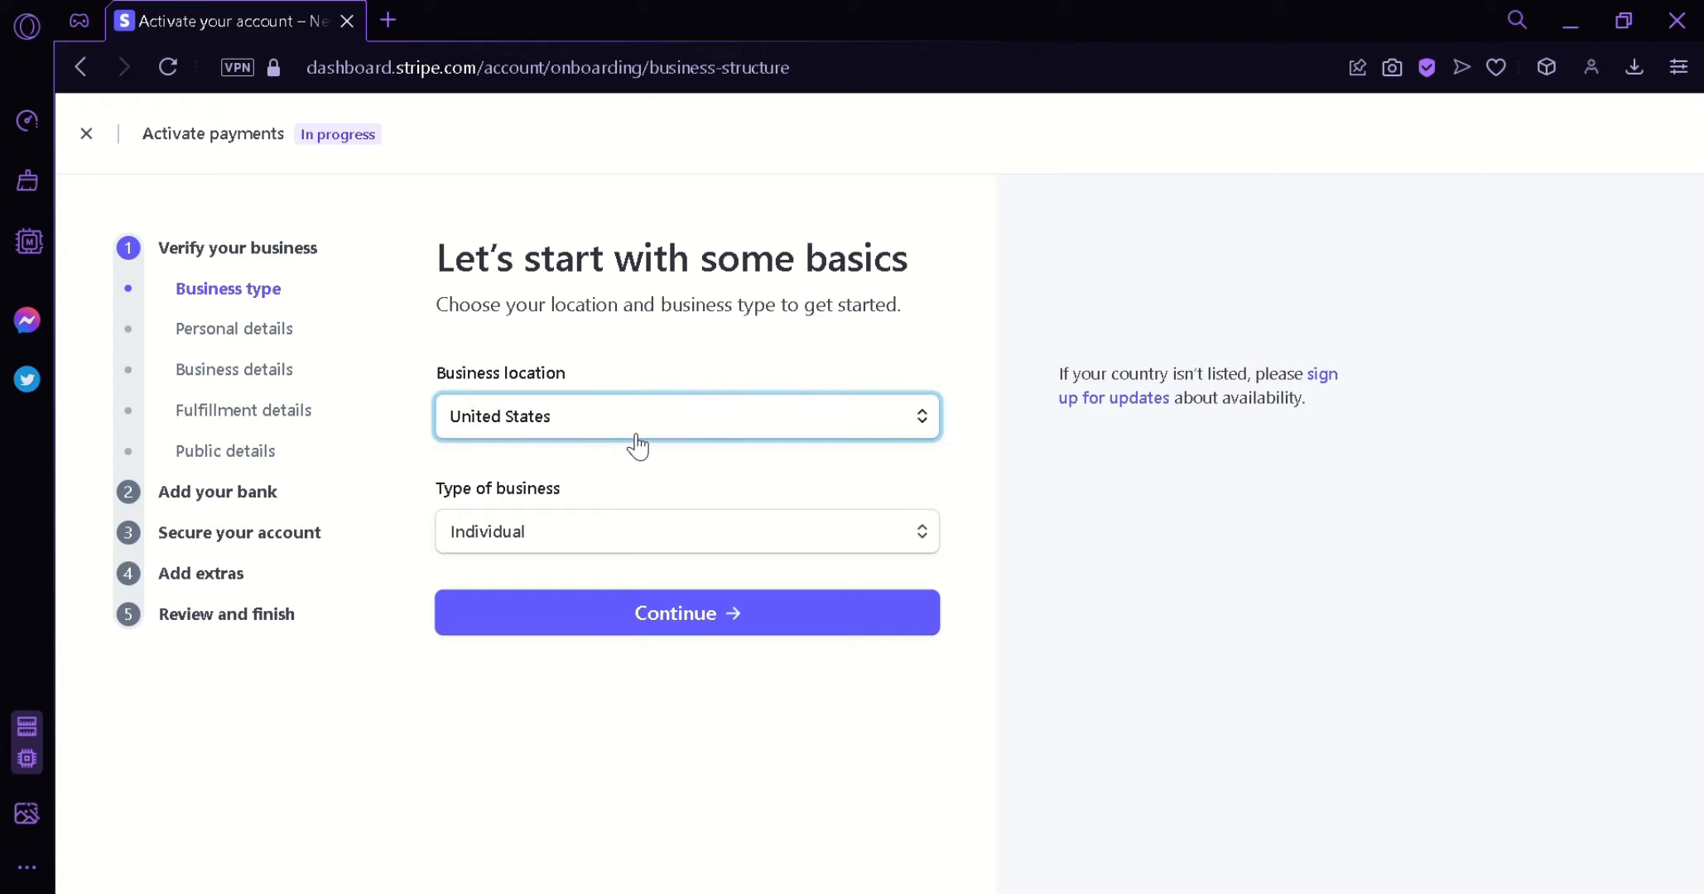
left_click(538, 577)
key("p")
key("p")
key("p")
key("p")
key("p")
key("p")
key("p")
key("p")
left_click(568, 890)
key("Tab")
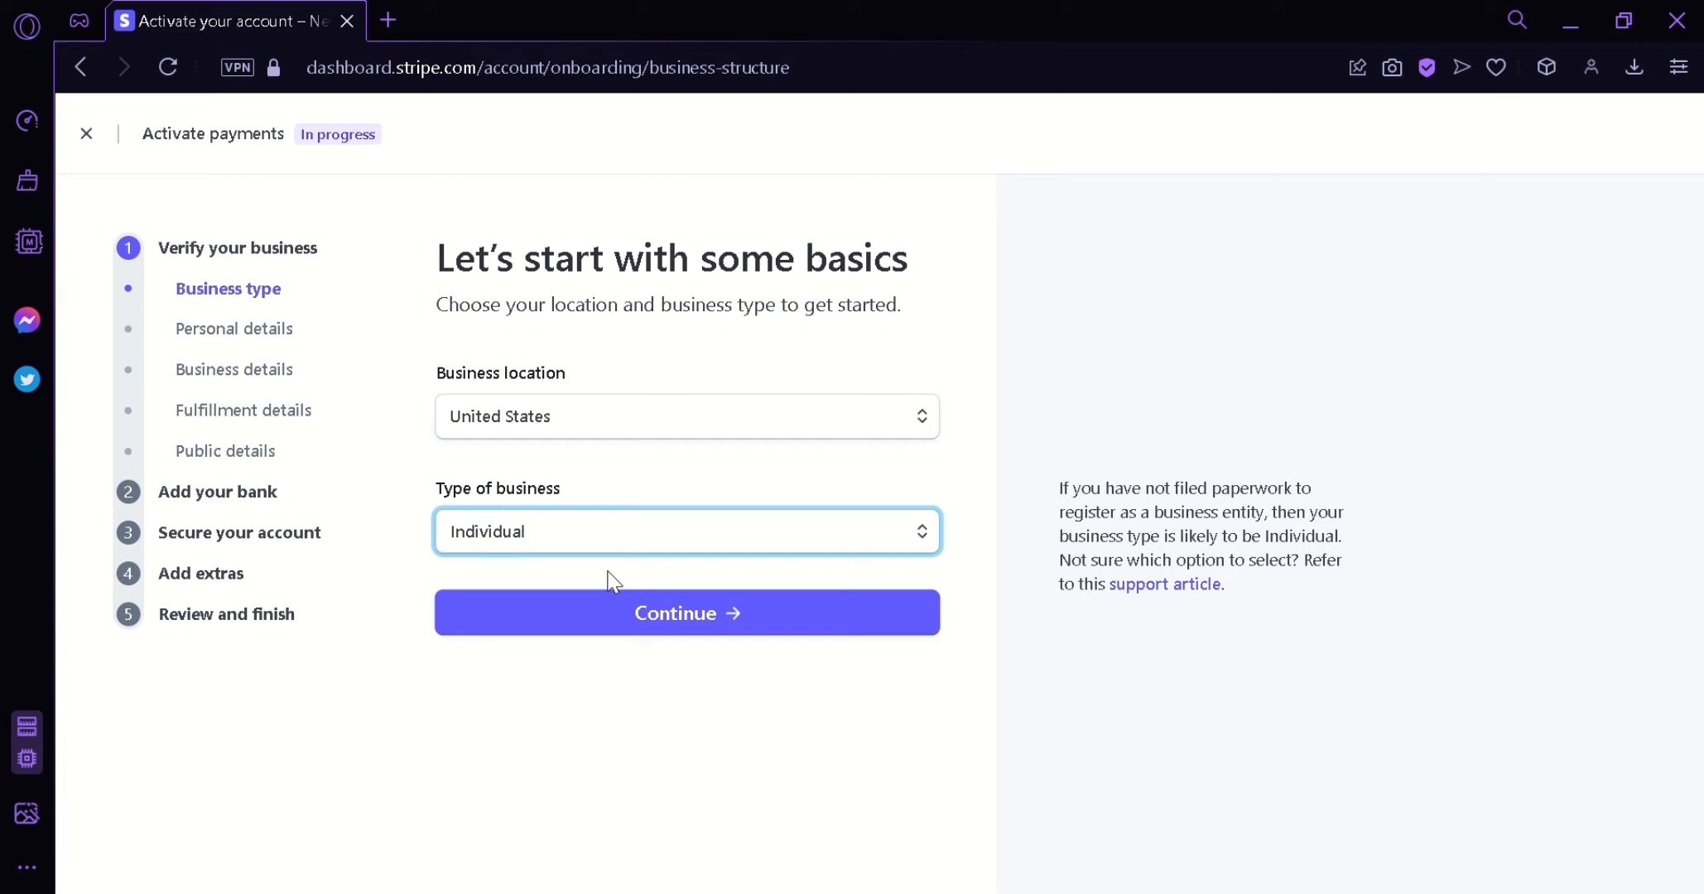
Step: Continue past the business type page and look through all fields of the personal details form
left_click(588, 625)
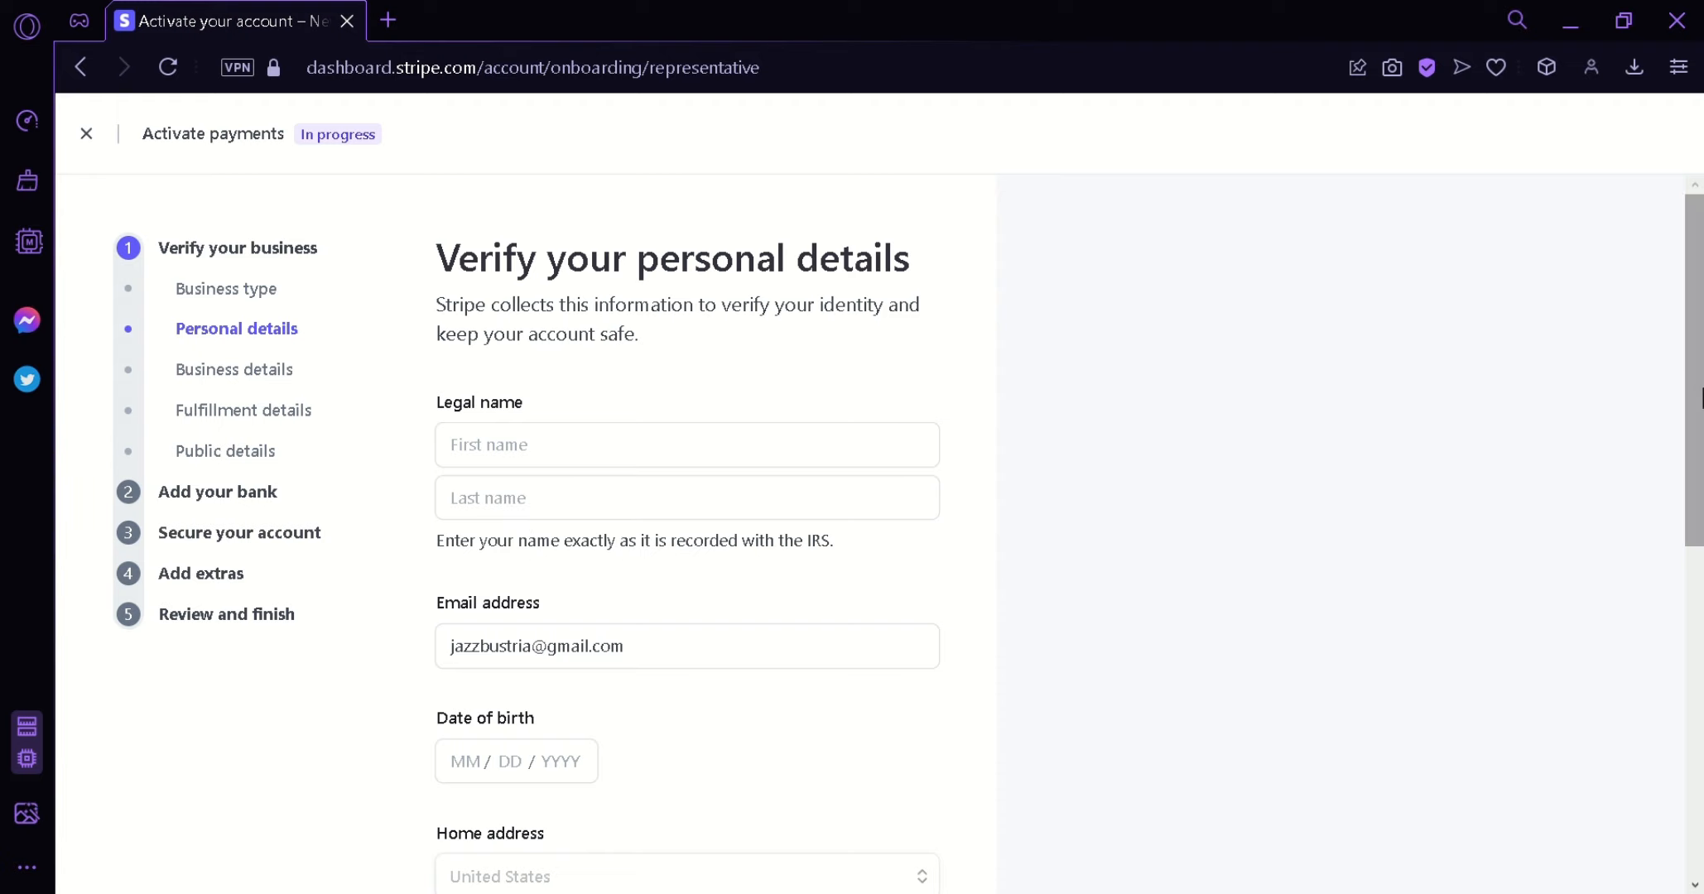
left_click_drag(1697, 389, 1701, 701)
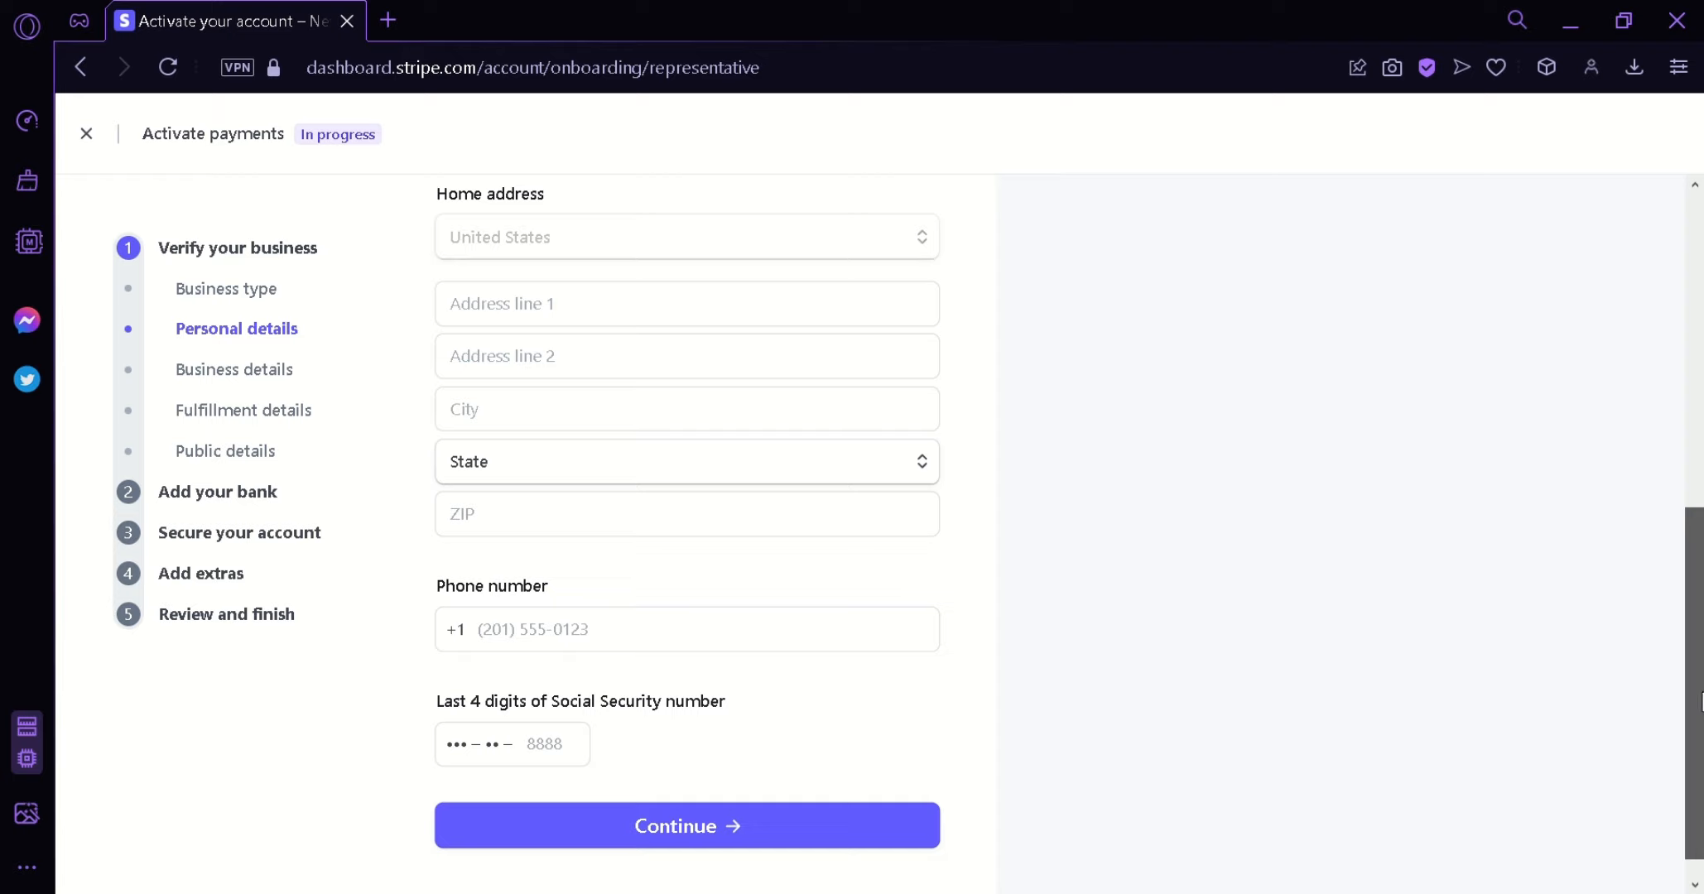
left_click_drag(1701, 702, 1700, 702)
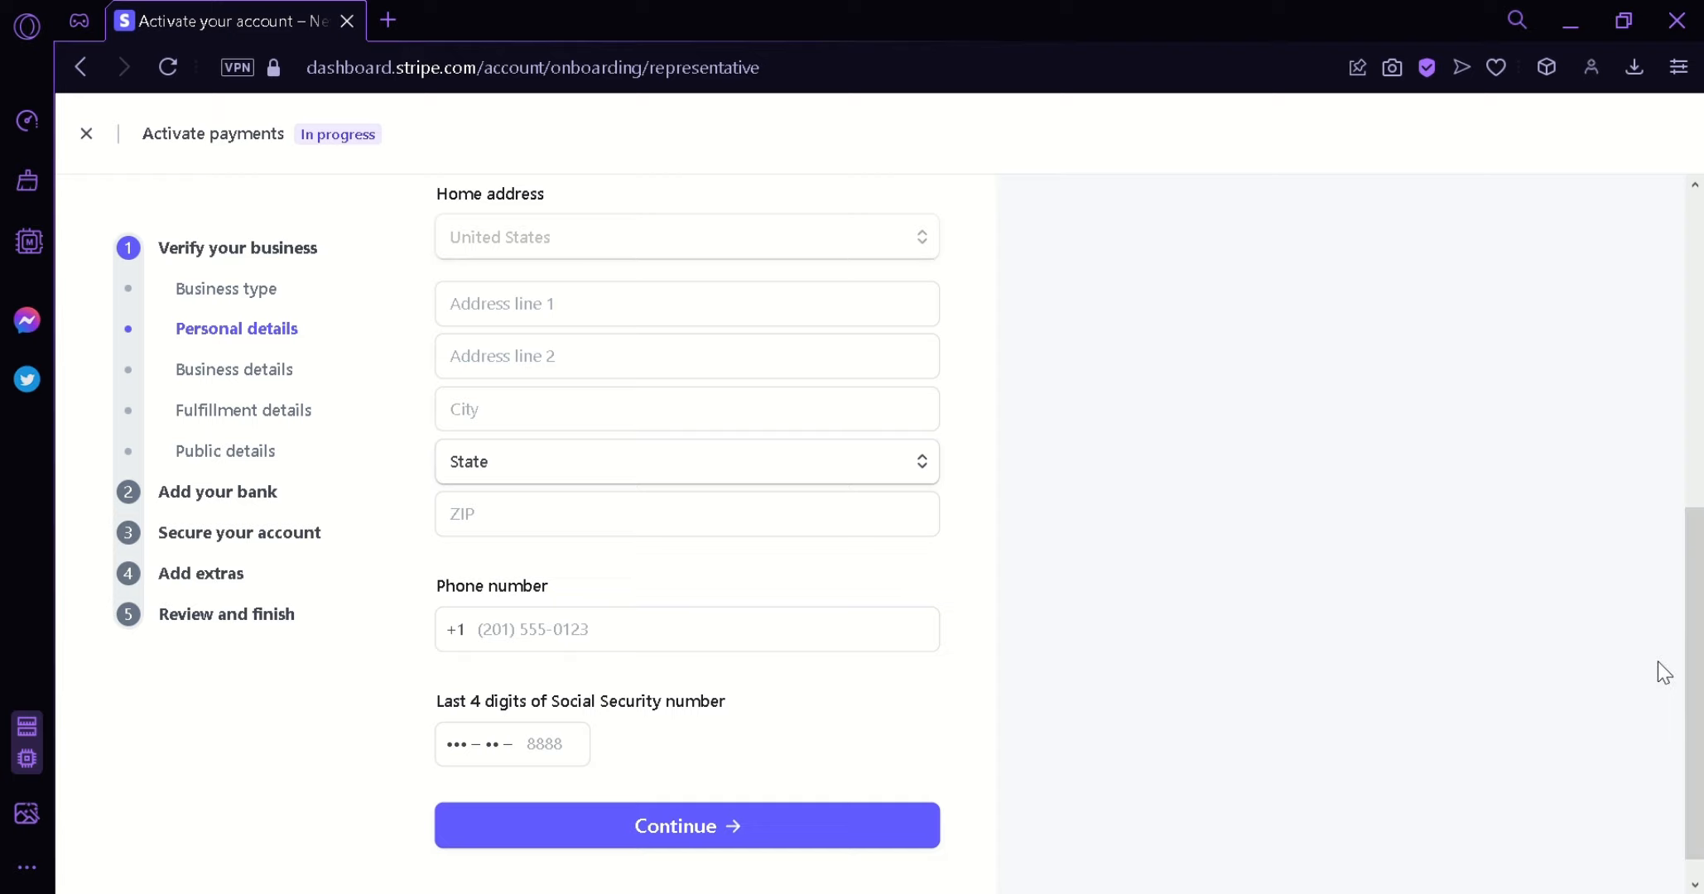
Step: Set the industry to Software in the Business details section and review the website and product description fields
left_click(298, 377)
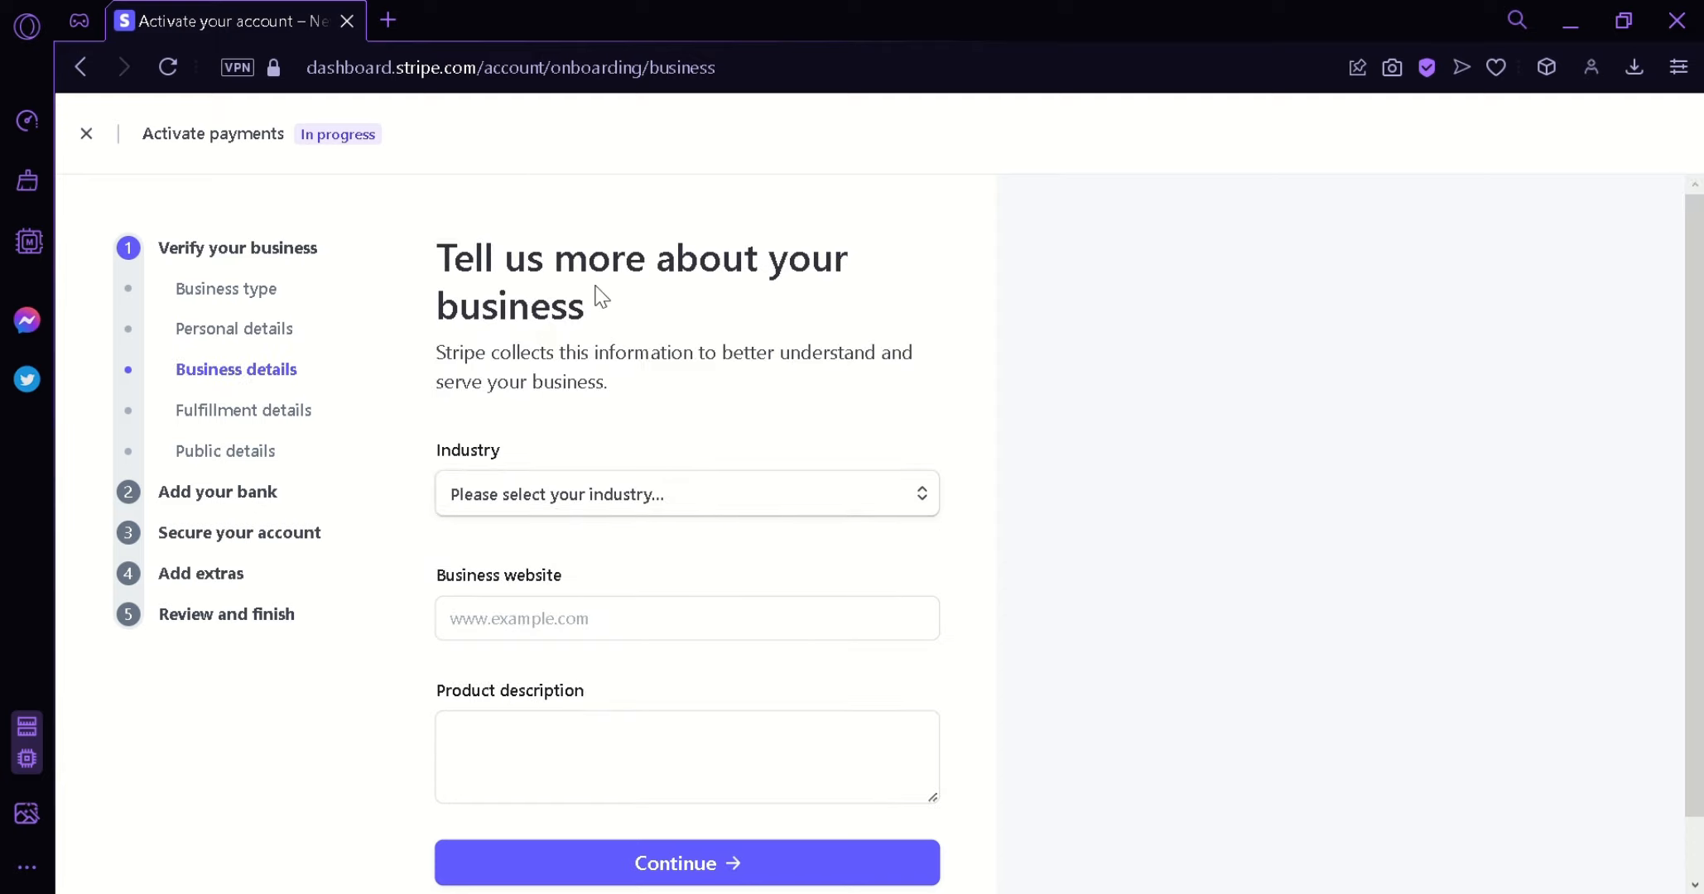
left_click(746, 503)
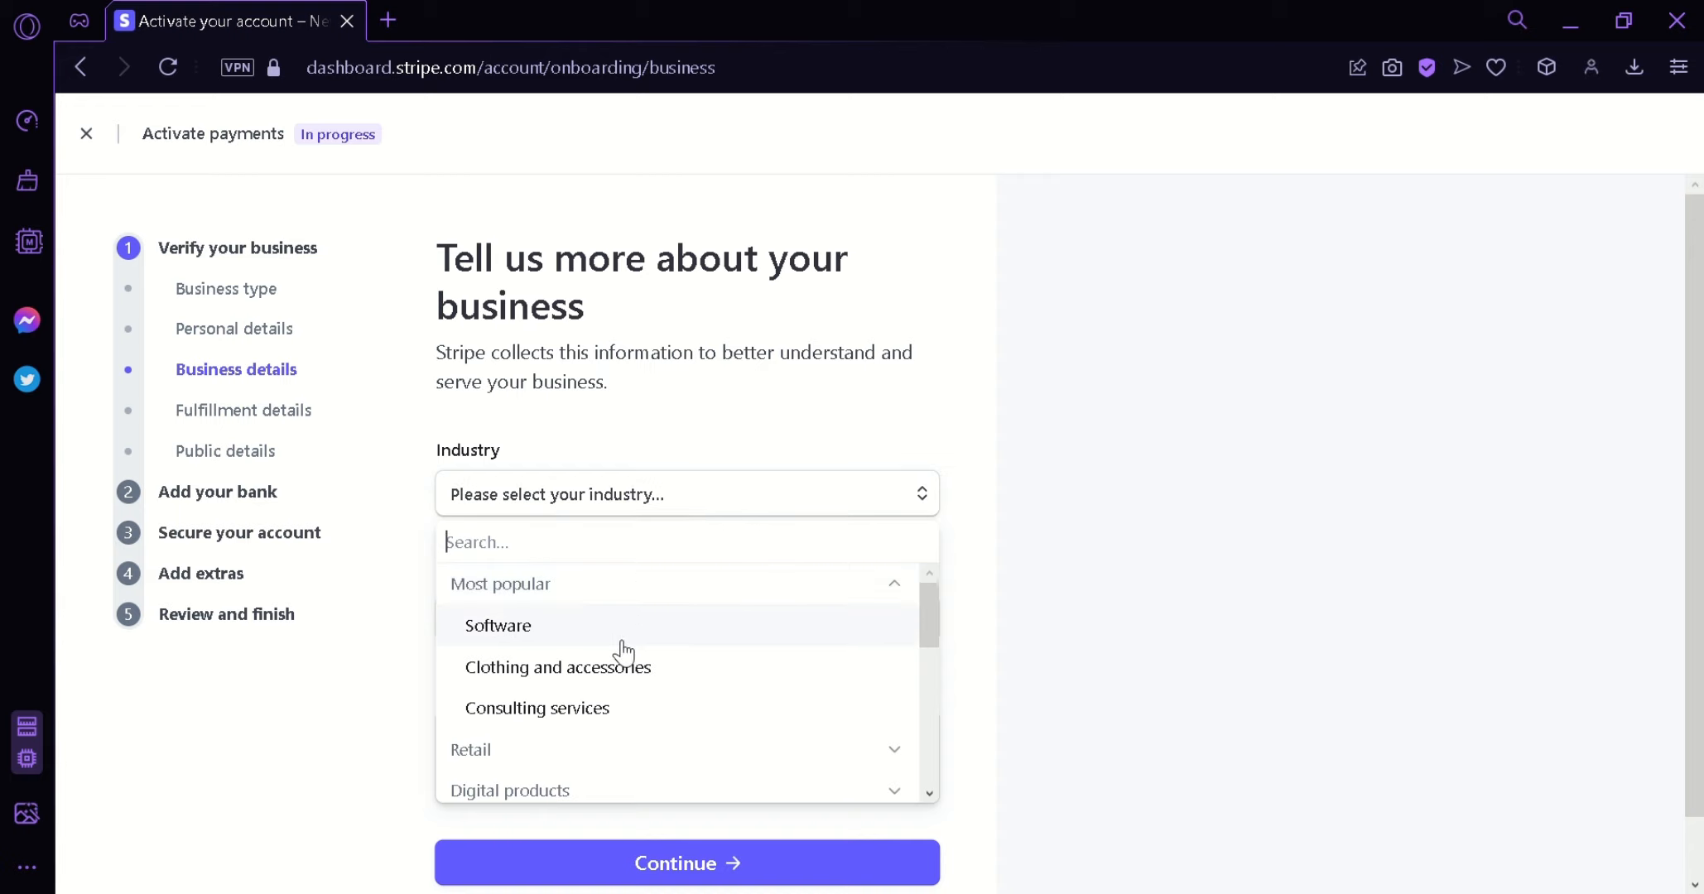
left_click(670, 632)
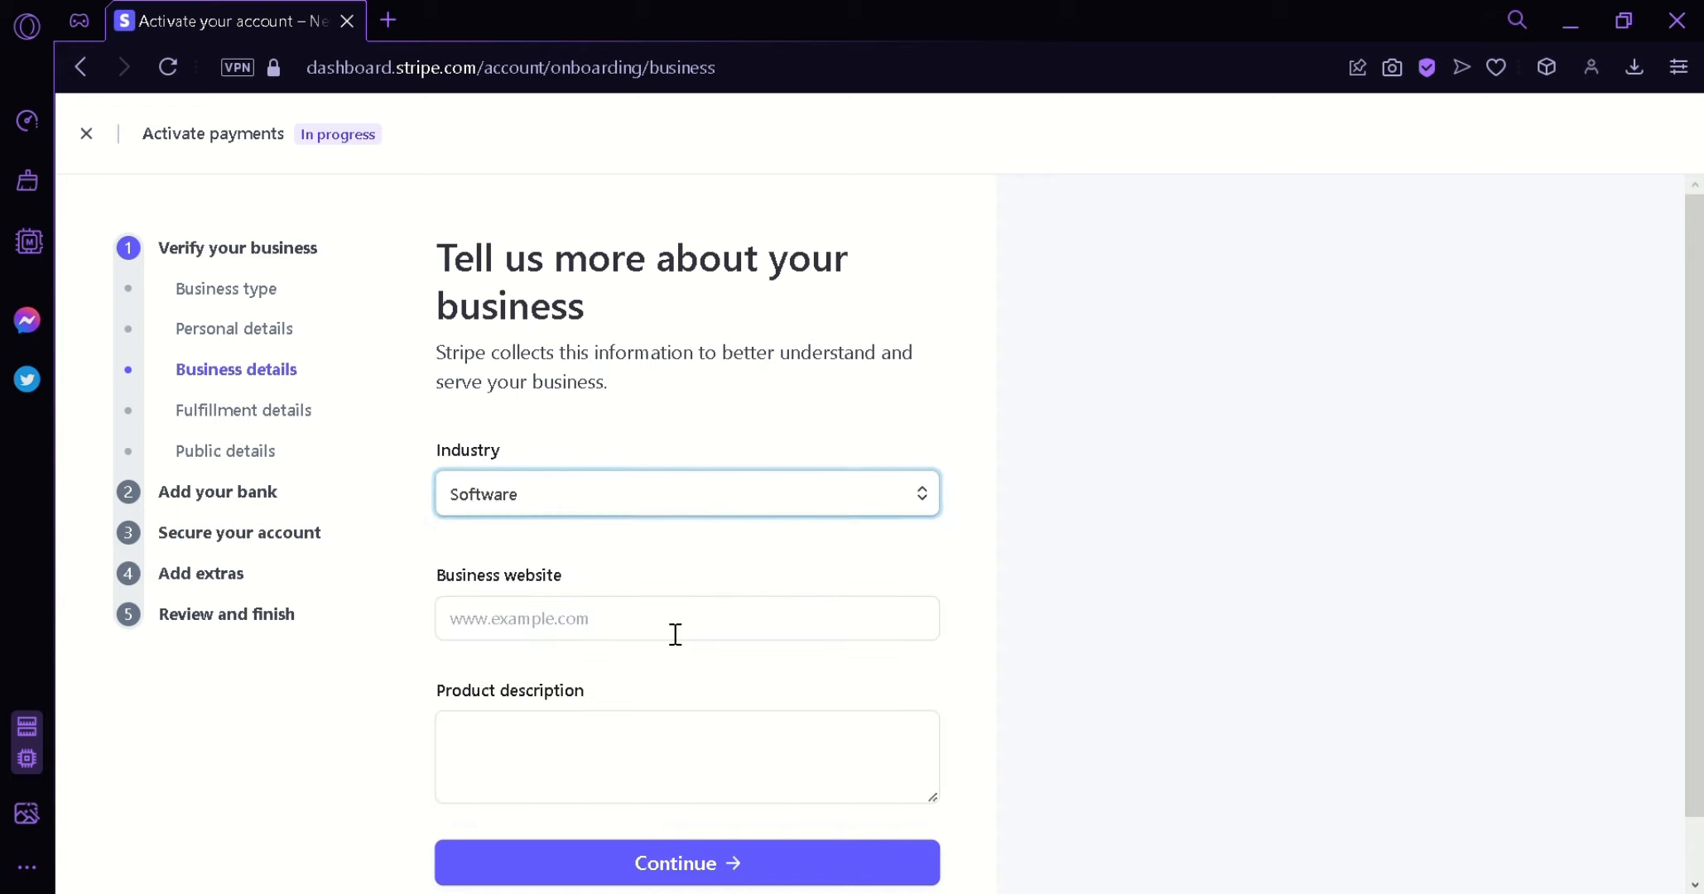
left_click(768, 613)
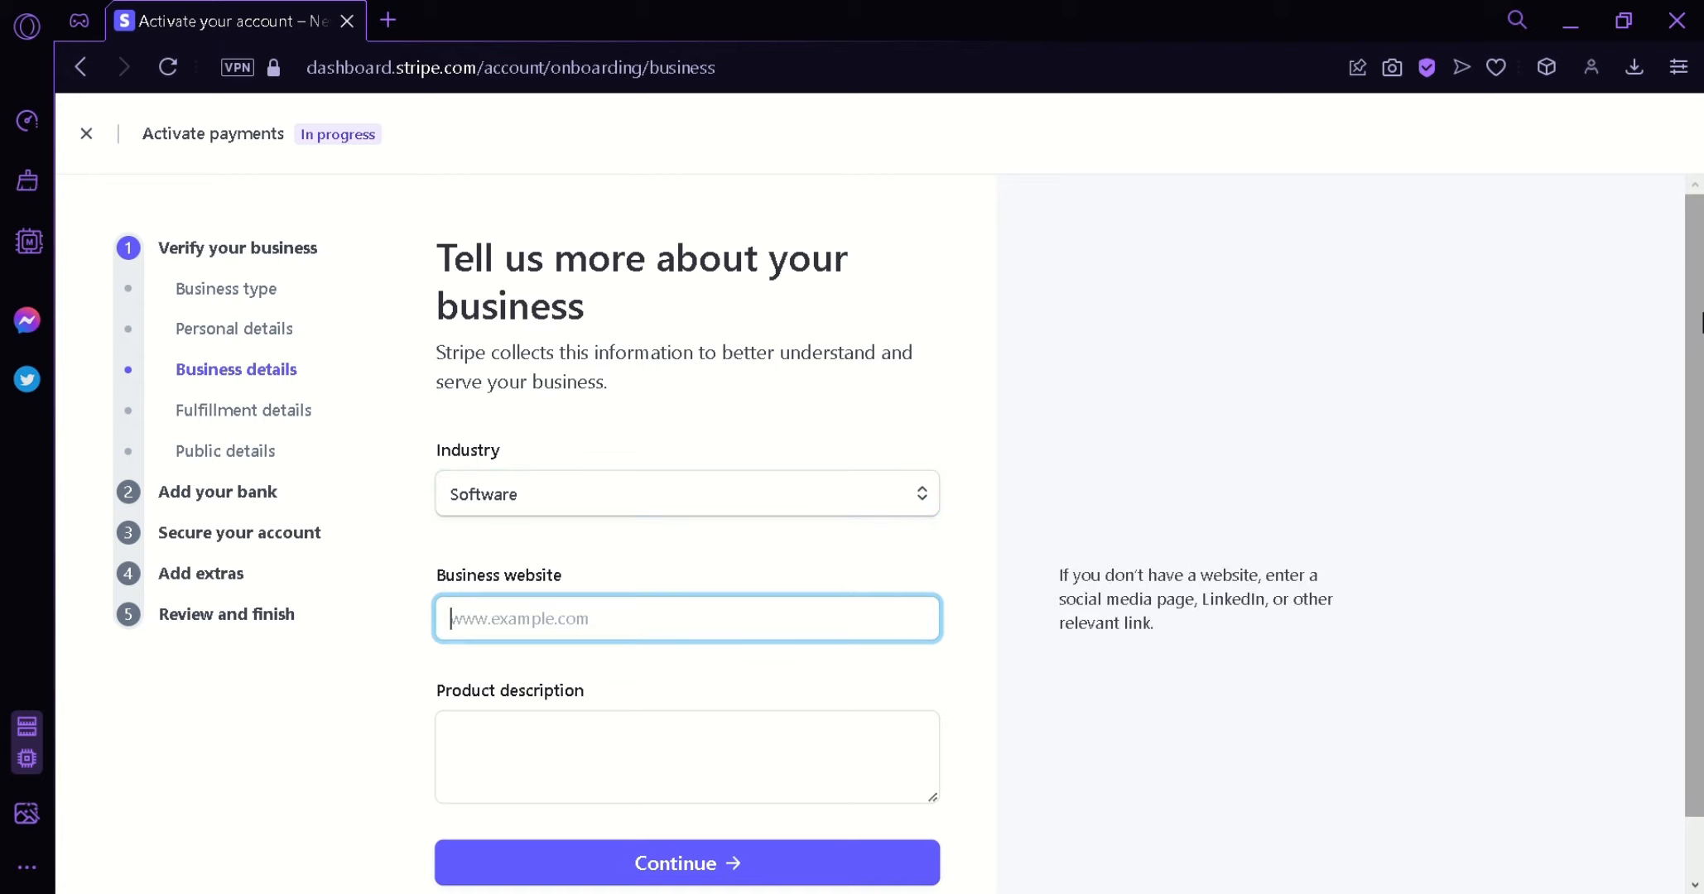
left_click_drag(1700, 326, 1702, 387)
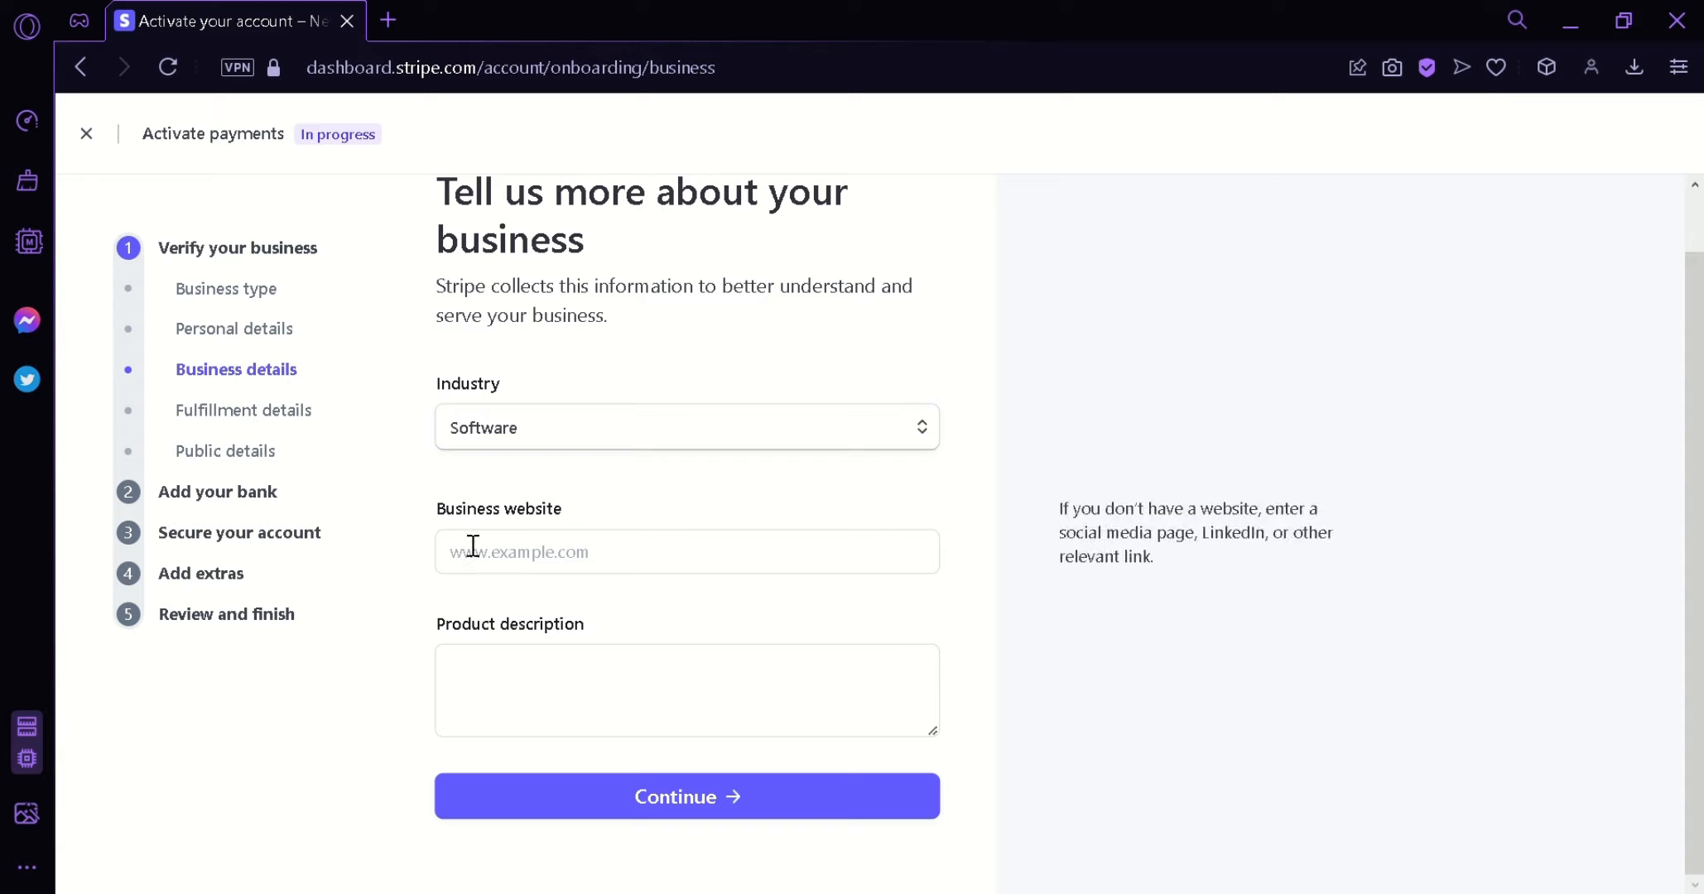
Step: Leave the business details without saving and check the delivery time question in the Fulfillment details section
left_click(301, 416)
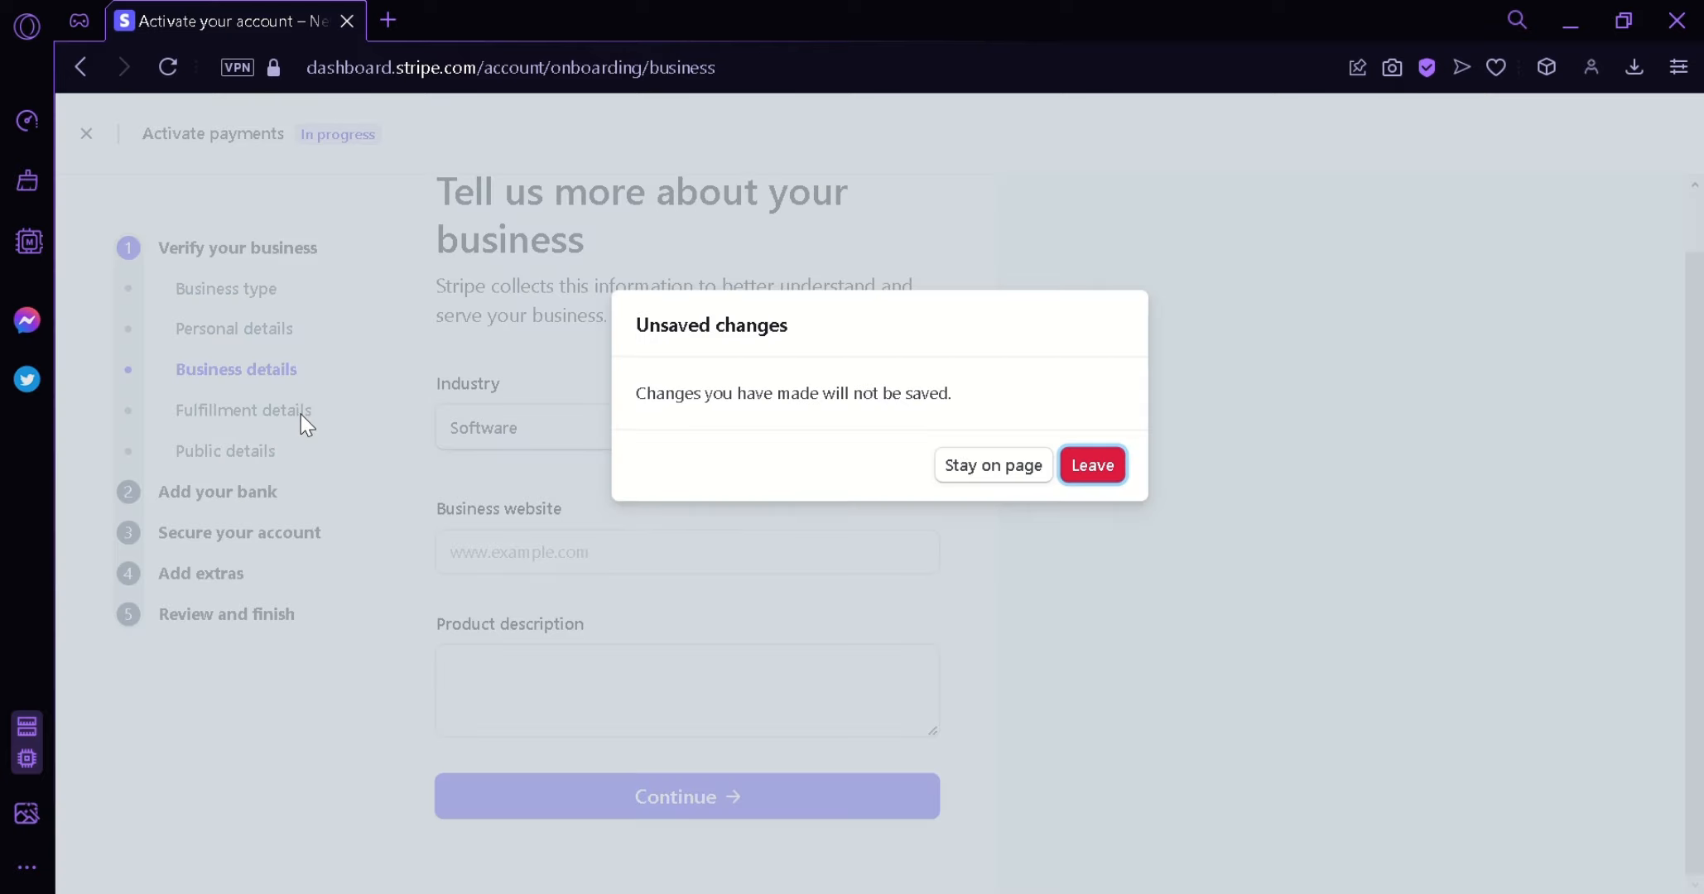
key("Return")
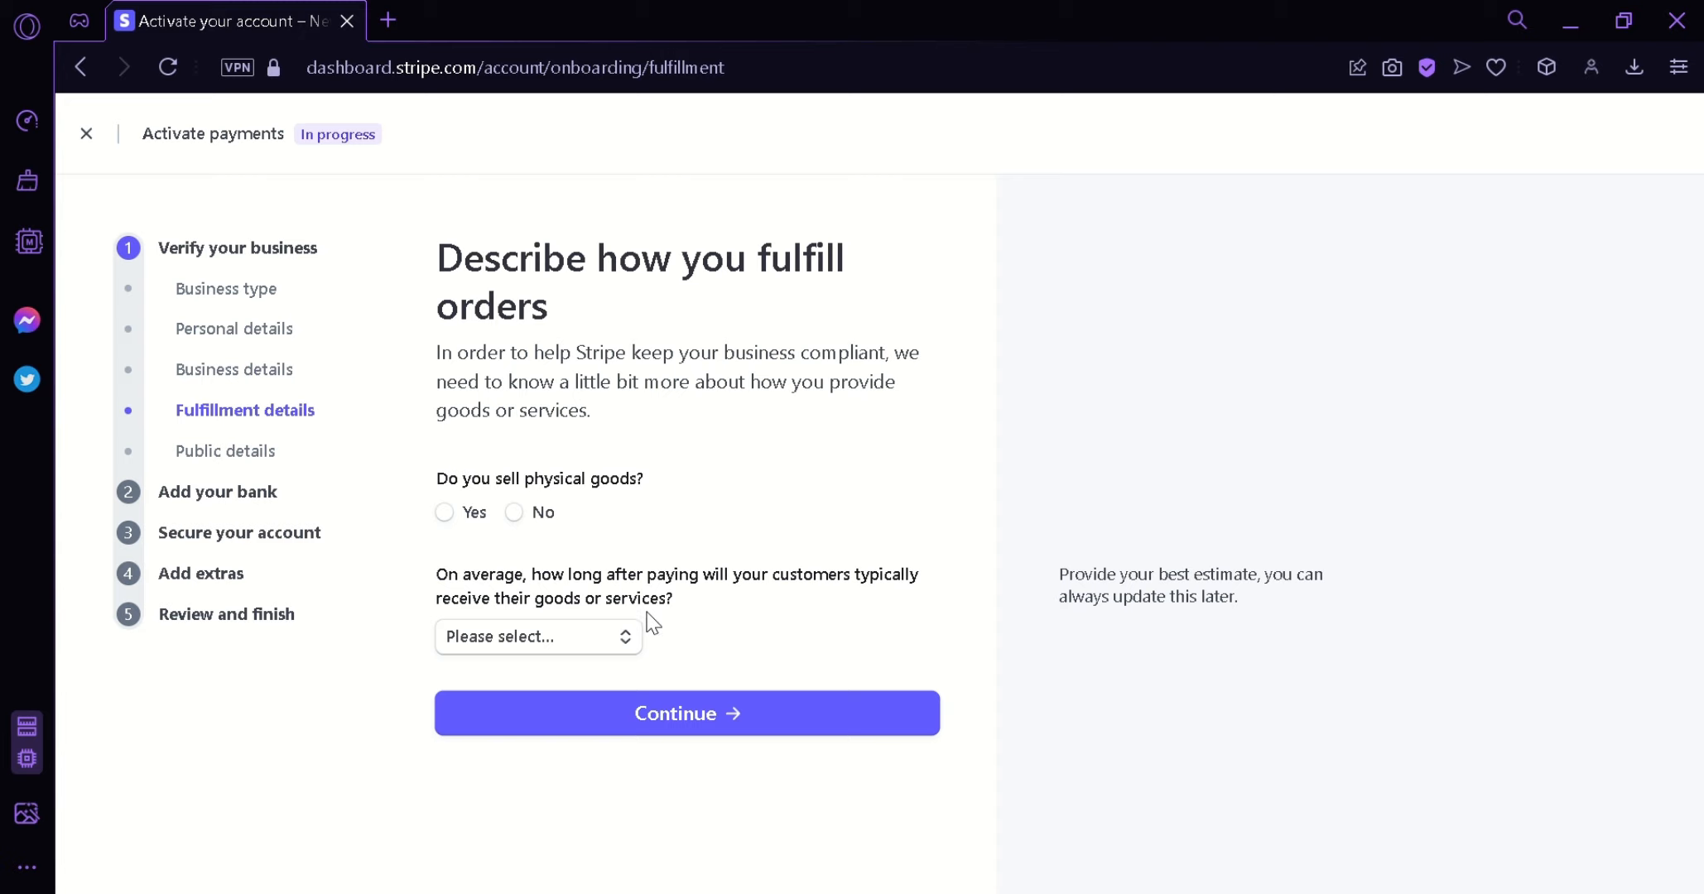
left_click(628, 640)
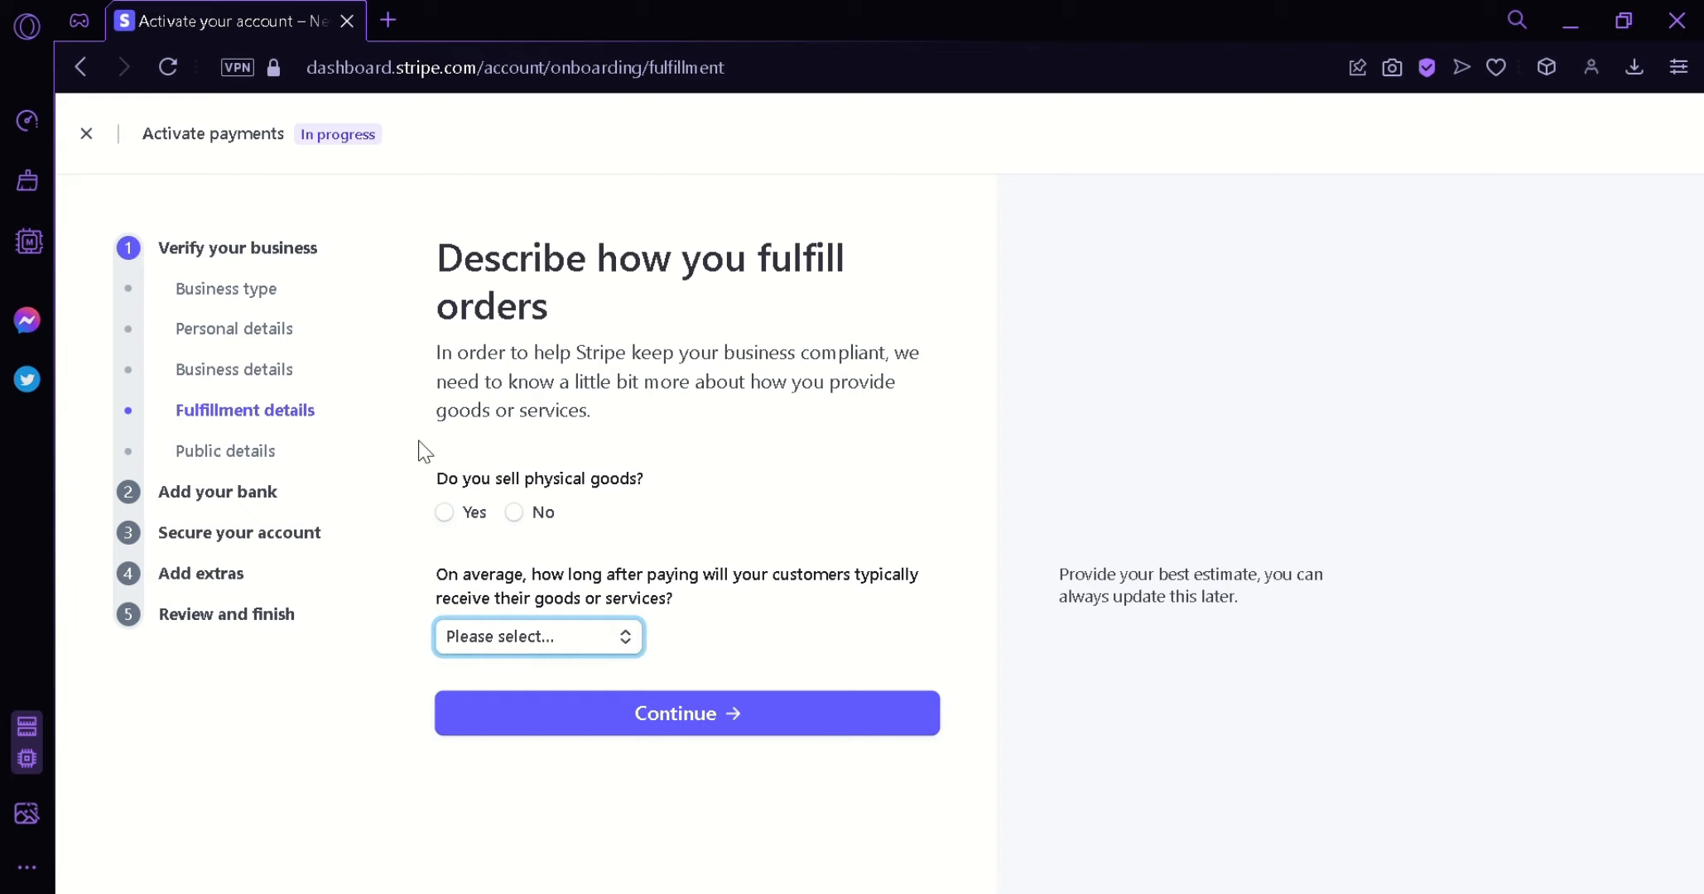
Step: Review the Public details form for customers and try to continue with its fields left empty
left_click(248, 445)
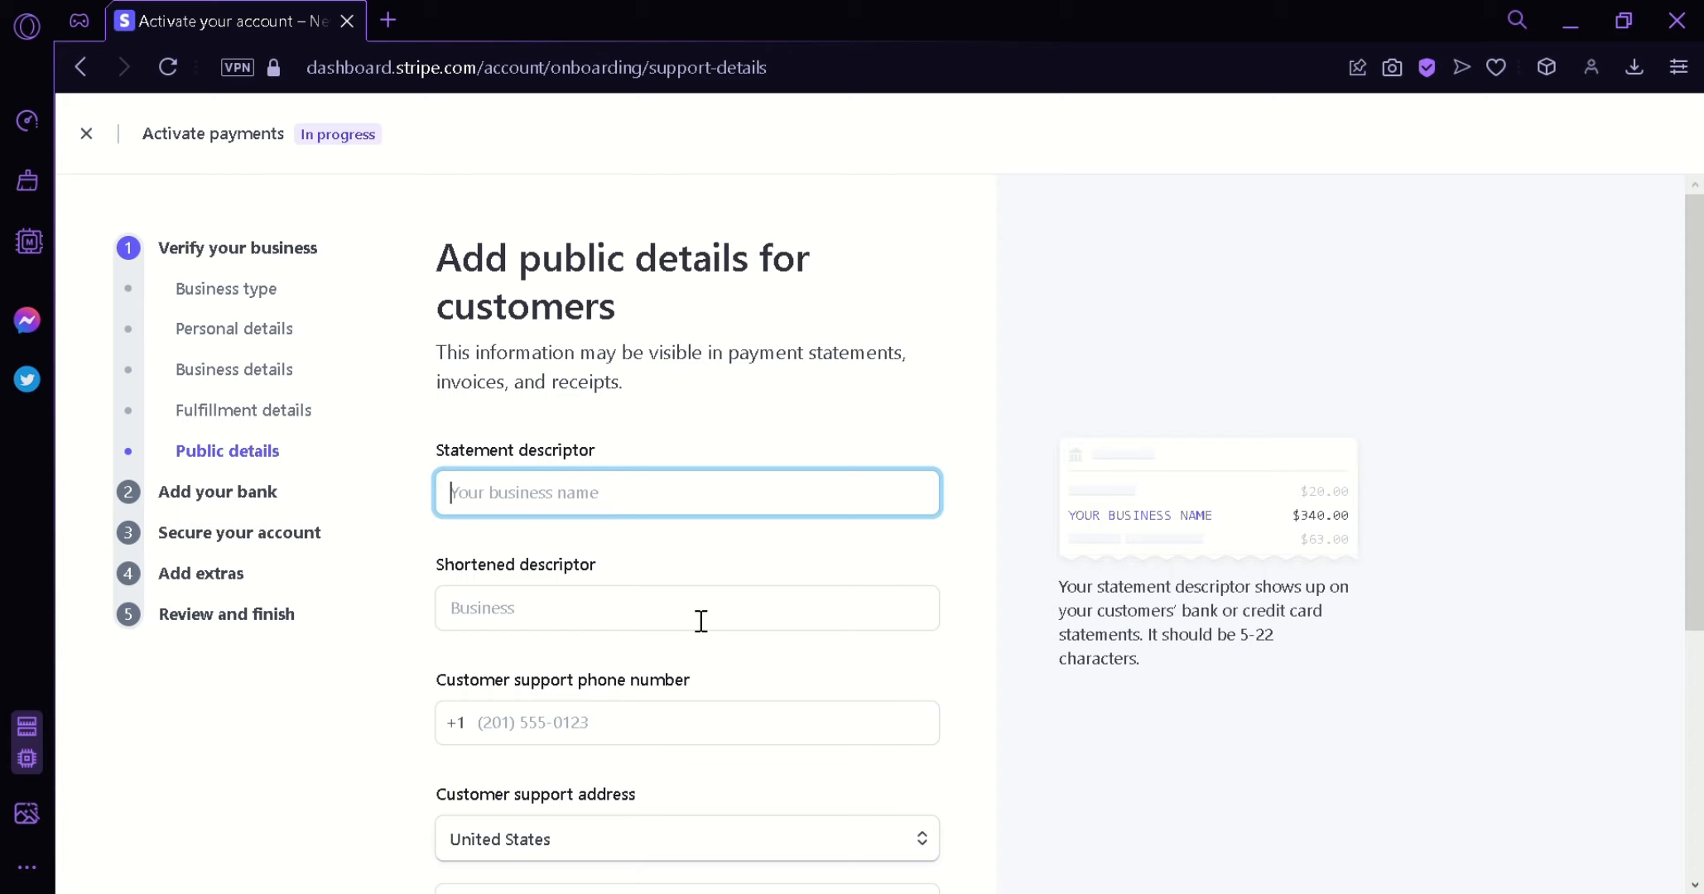
left_click_drag(1699, 374, 1658, 651)
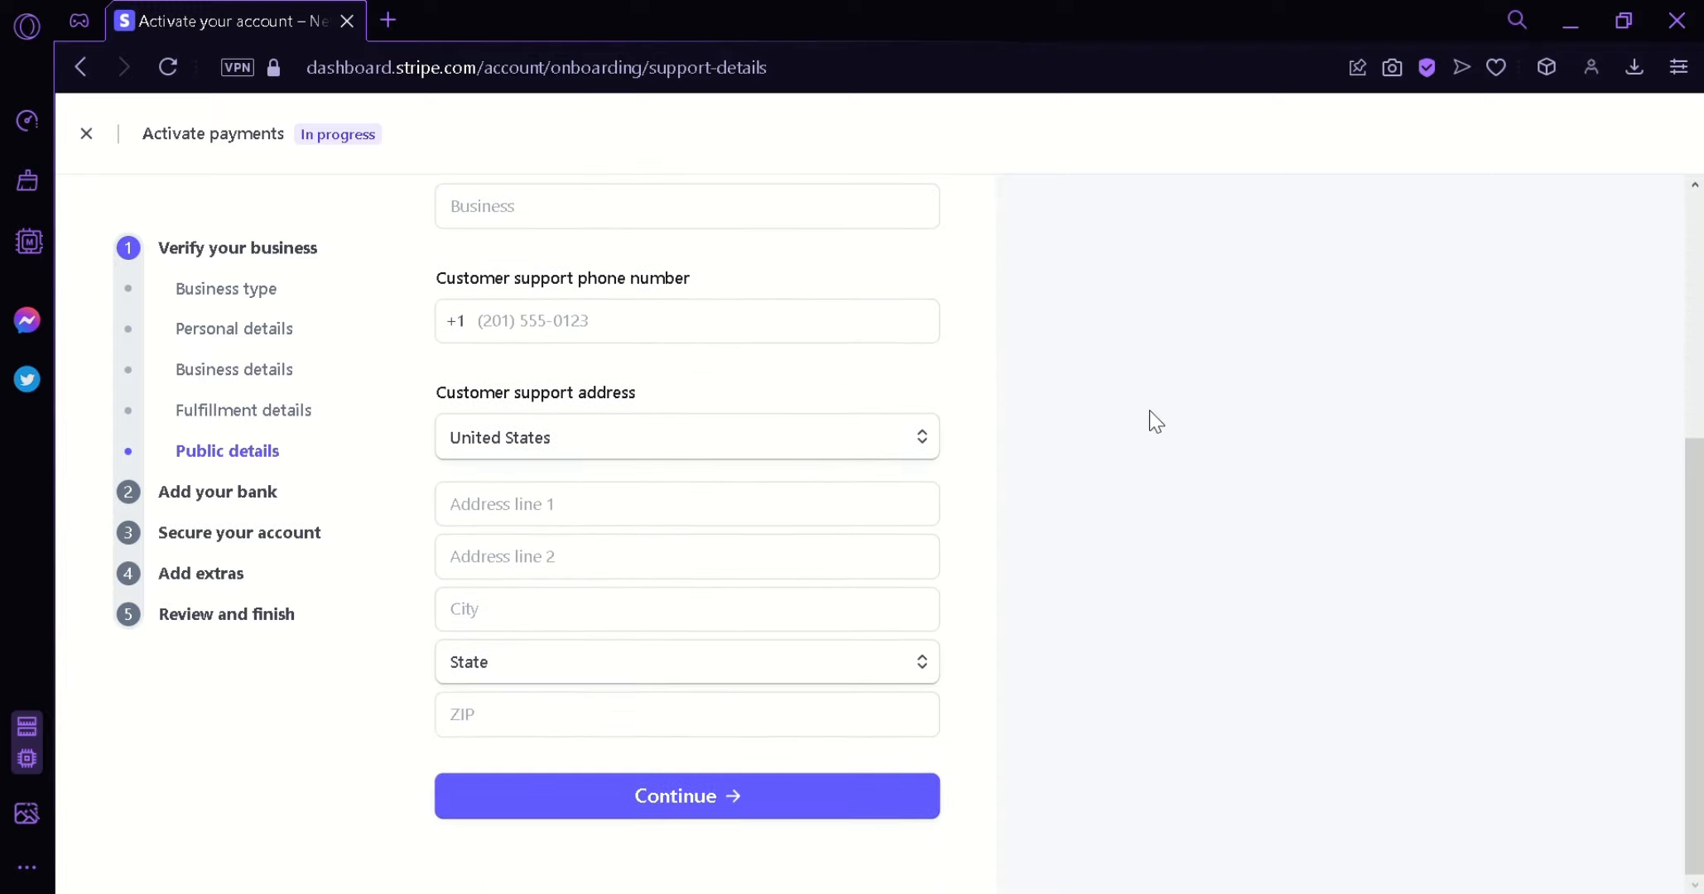
left_click(738, 816)
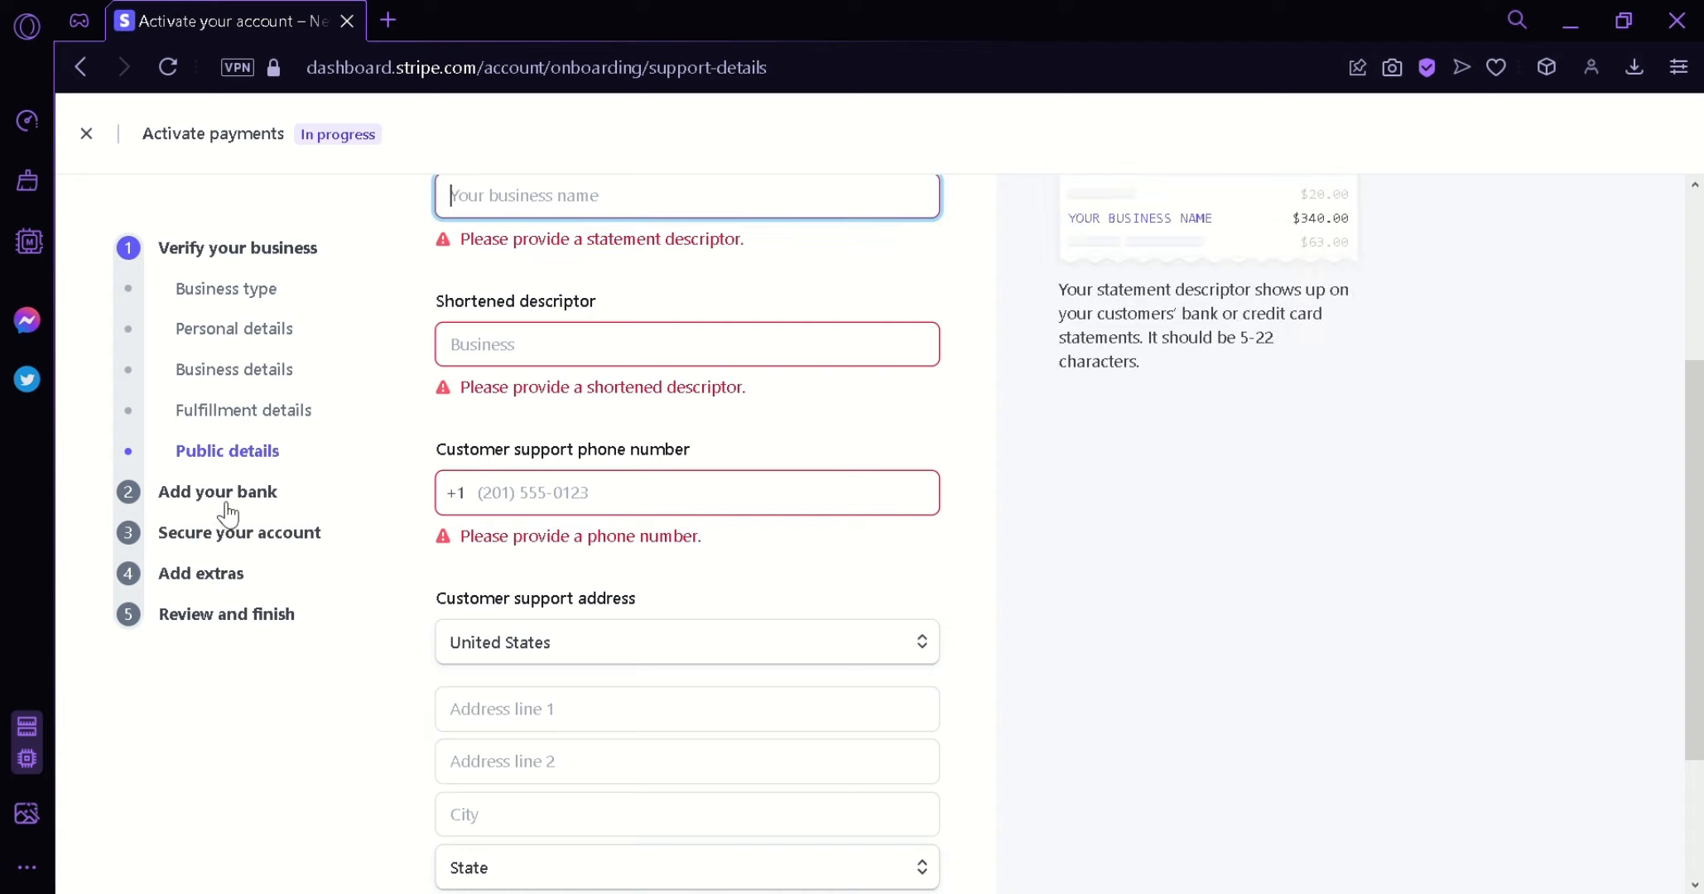
left_click(1322, 548)
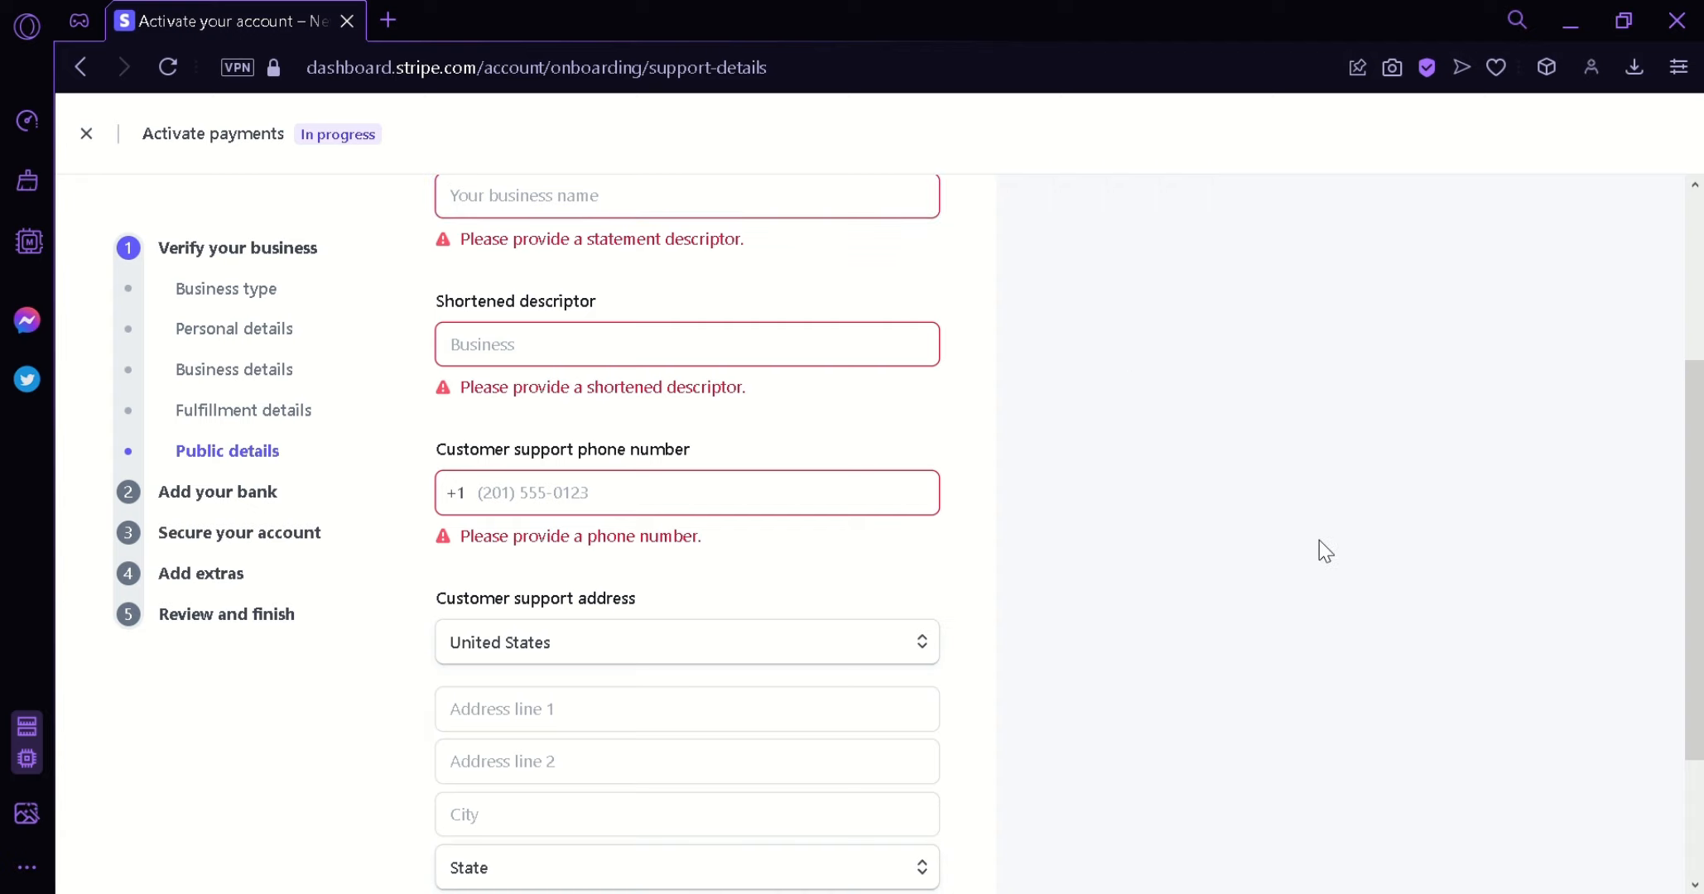
Step: Open the Add your bank section and look over the bank search and the listed banks
left_click(231, 497)
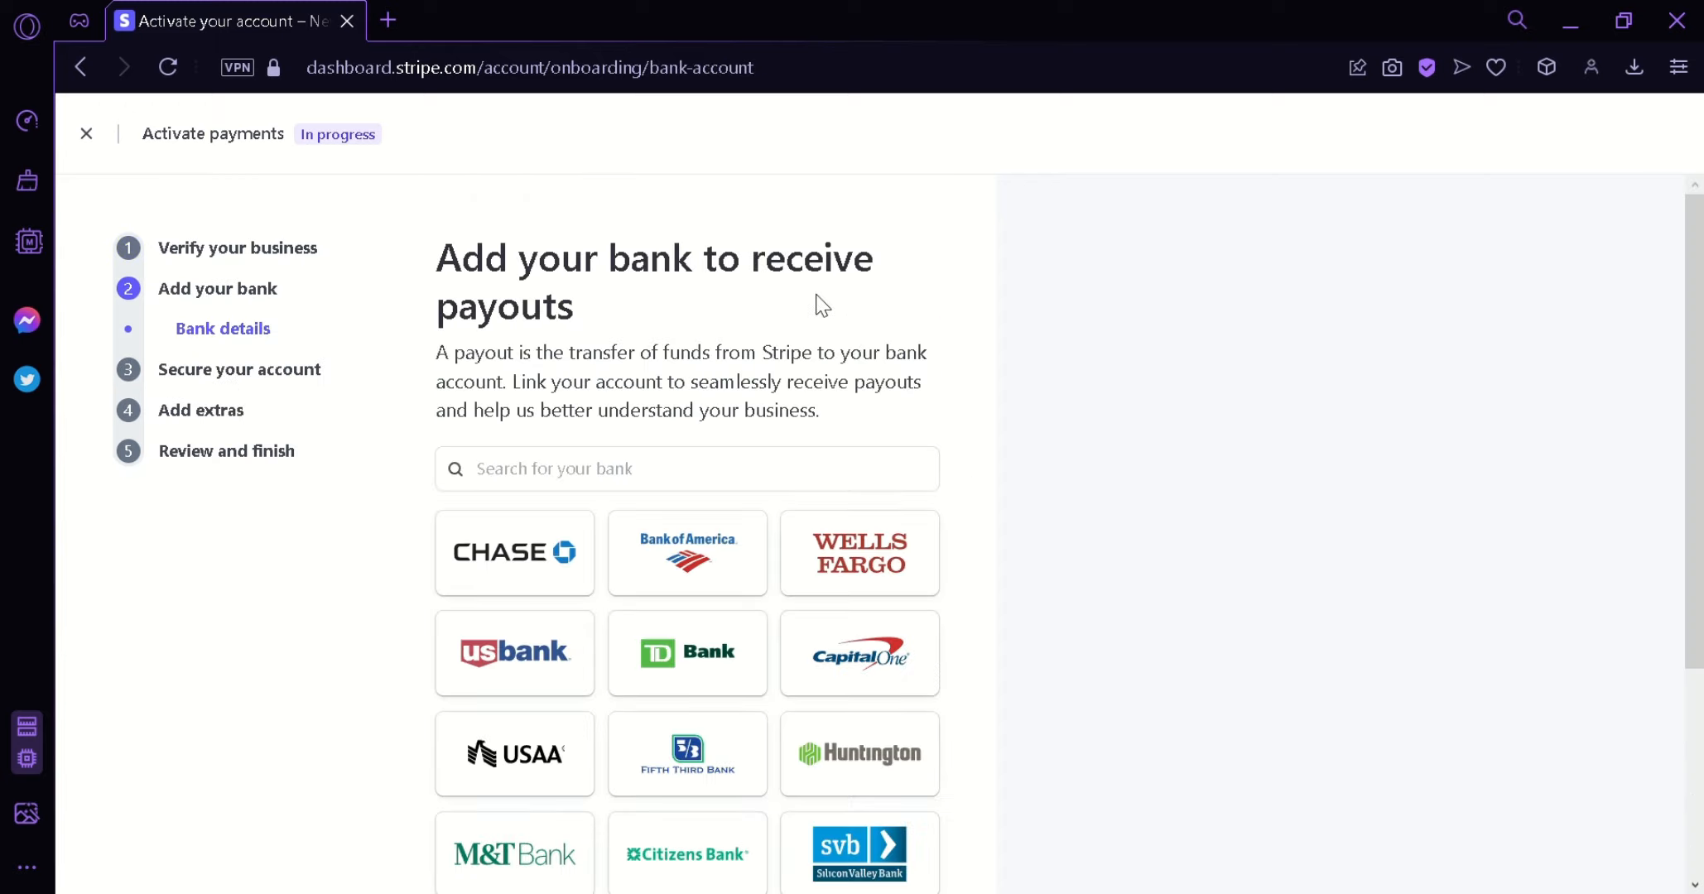
left_click_drag(1695, 390, 1697, 484)
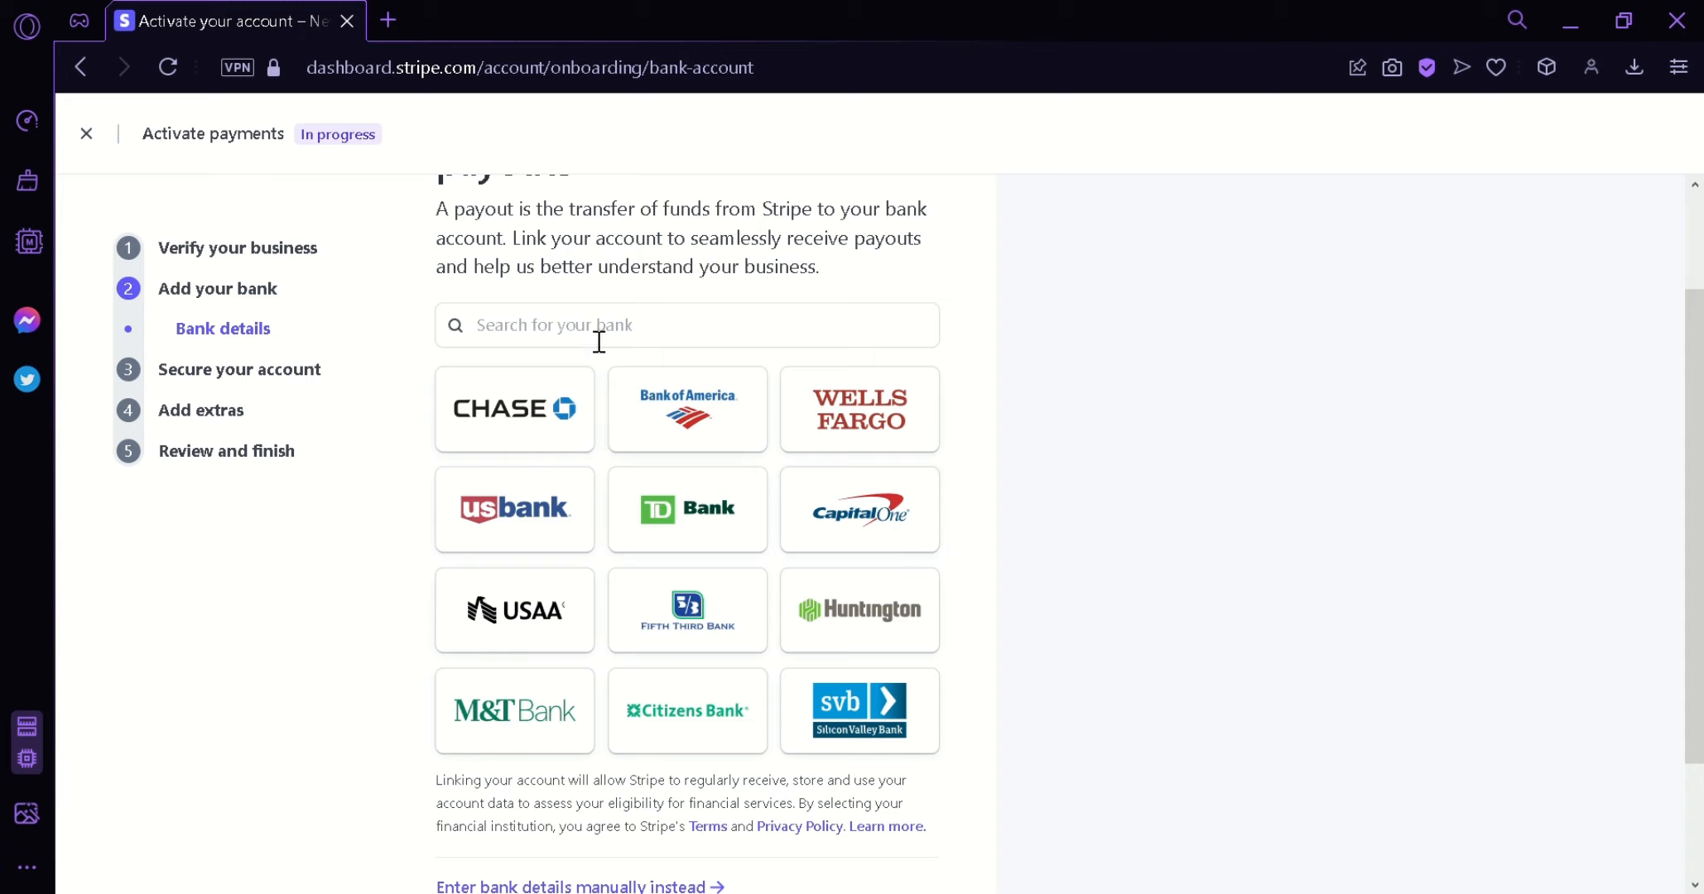
left_click(720, 334)
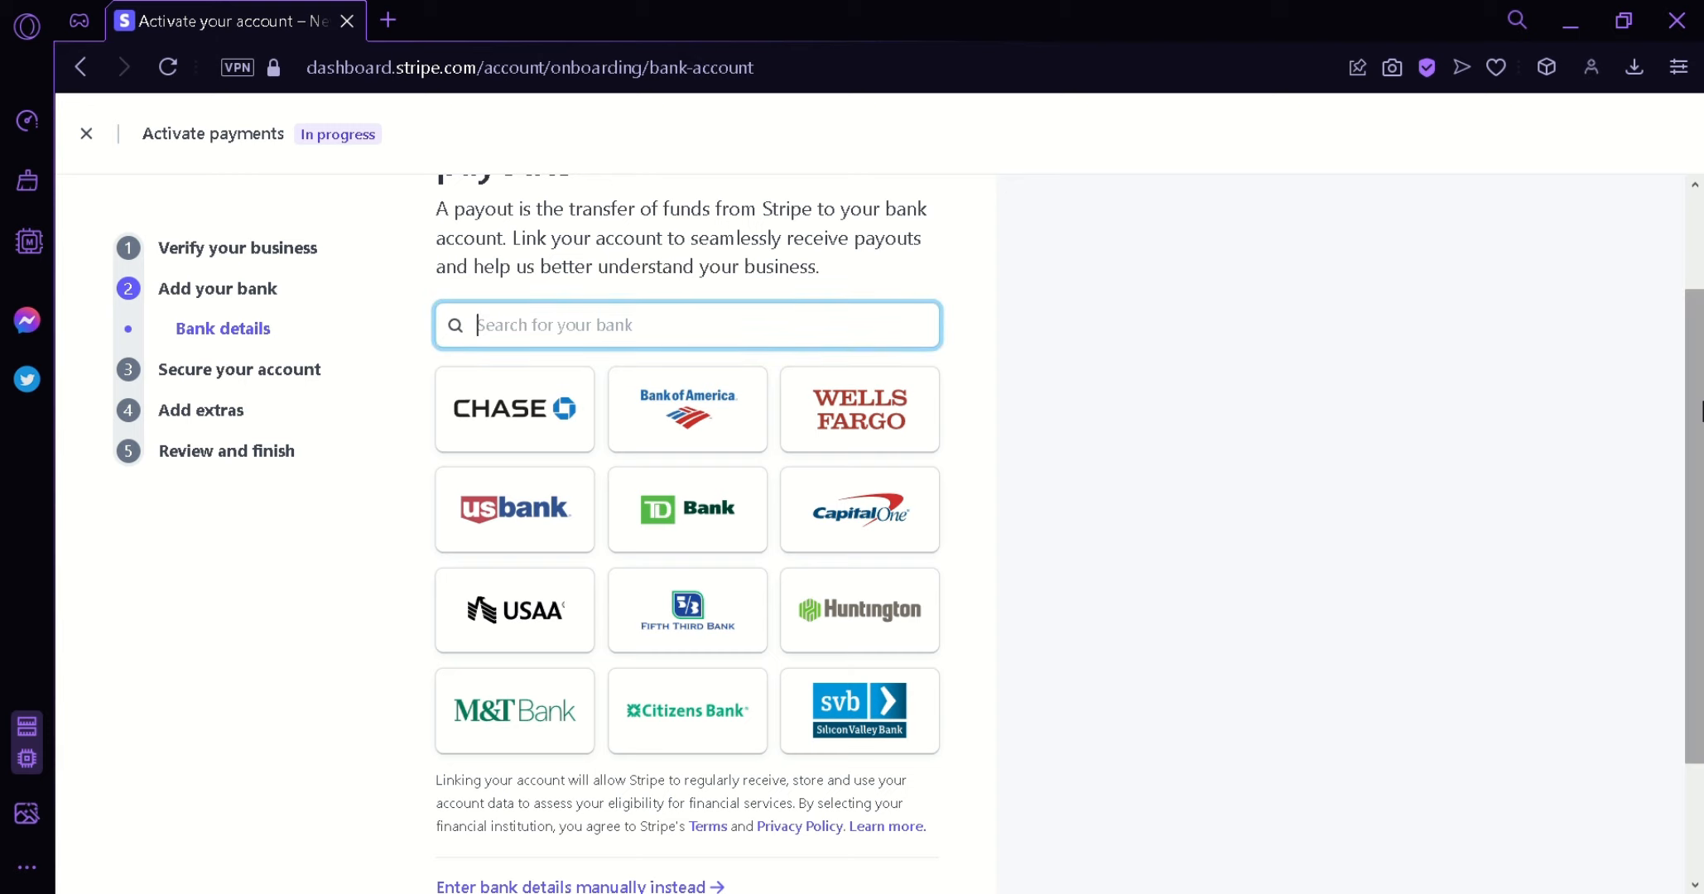
Step: Look through the remaining activation sections up to Review and finish and leave the payment activation
left_click_drag(1689, 413, 1693, 534)
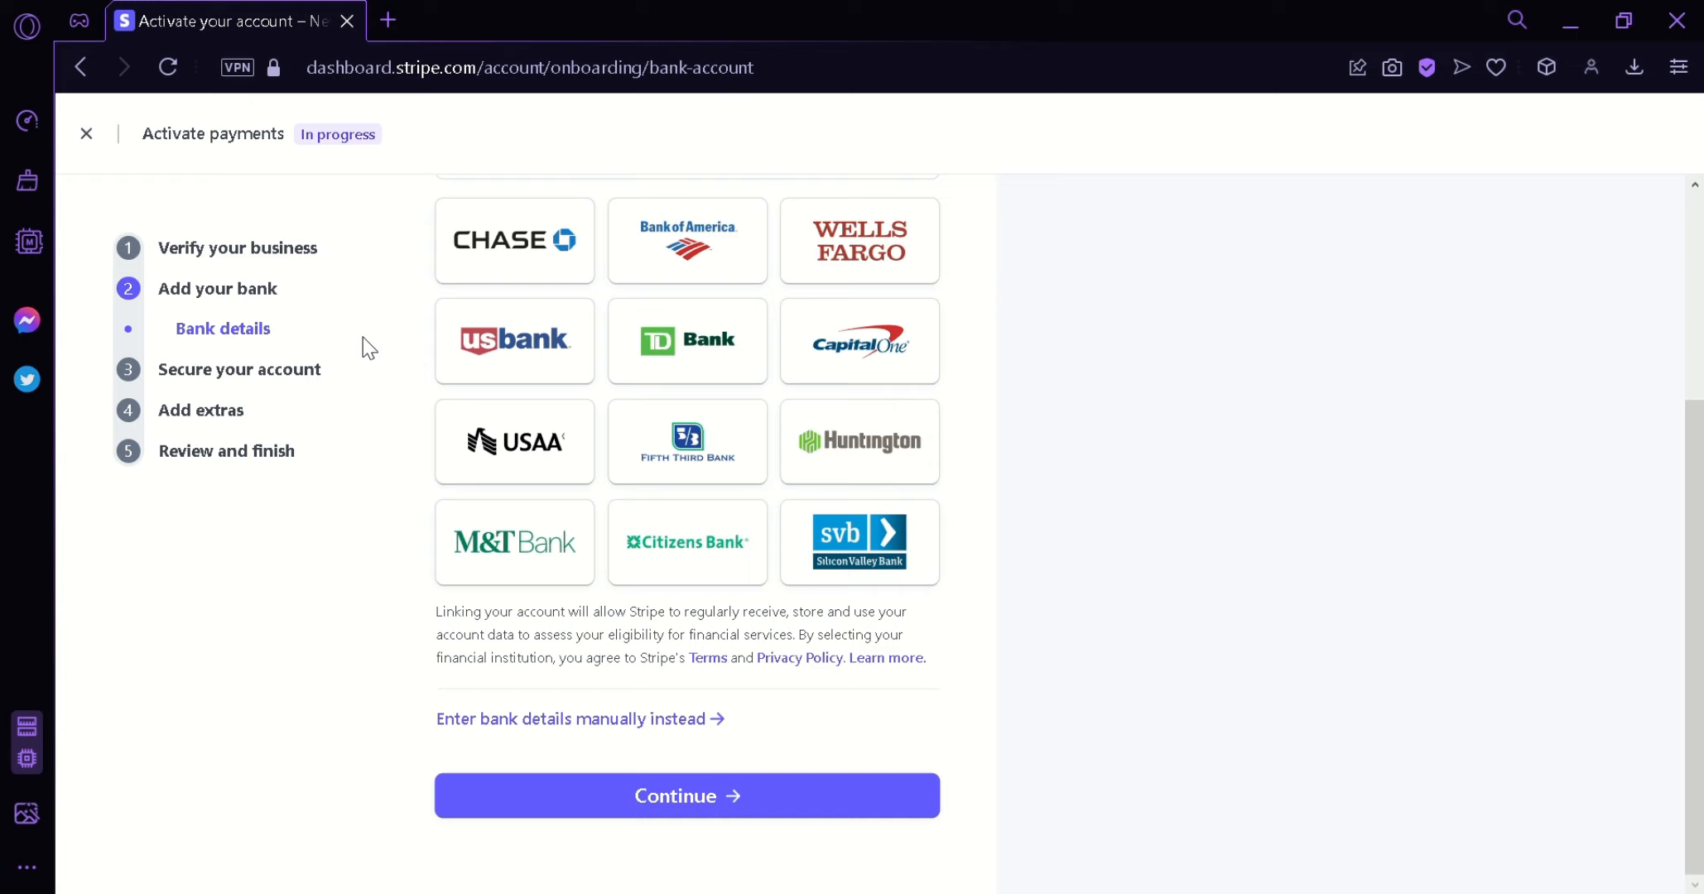
left_click(305, 372)
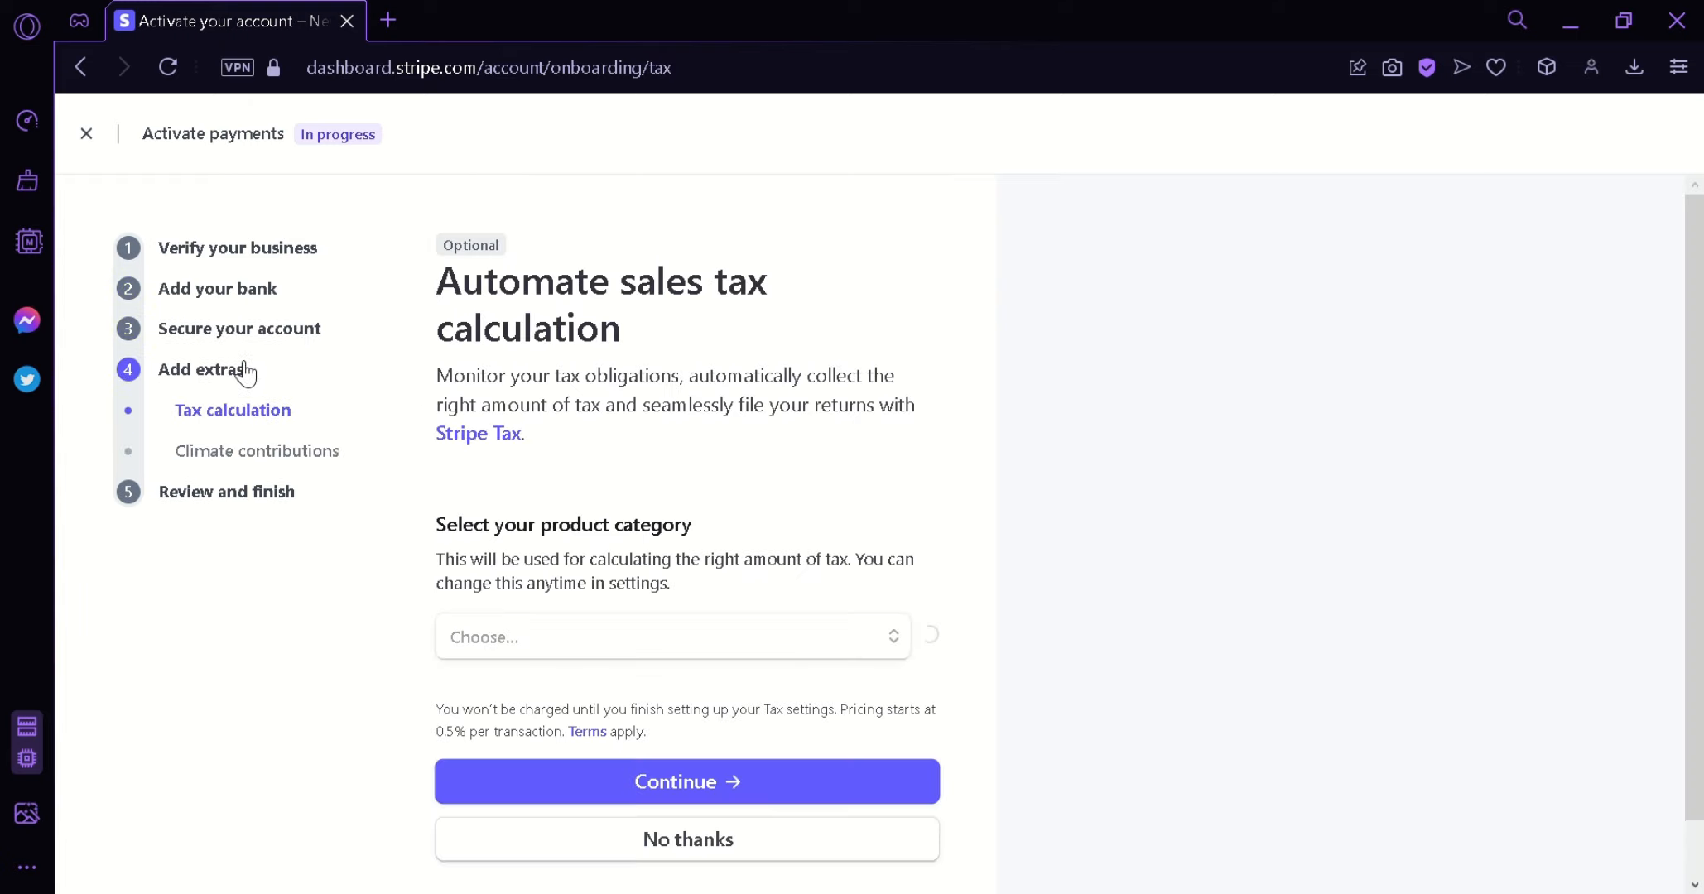
left_click(265, 497)
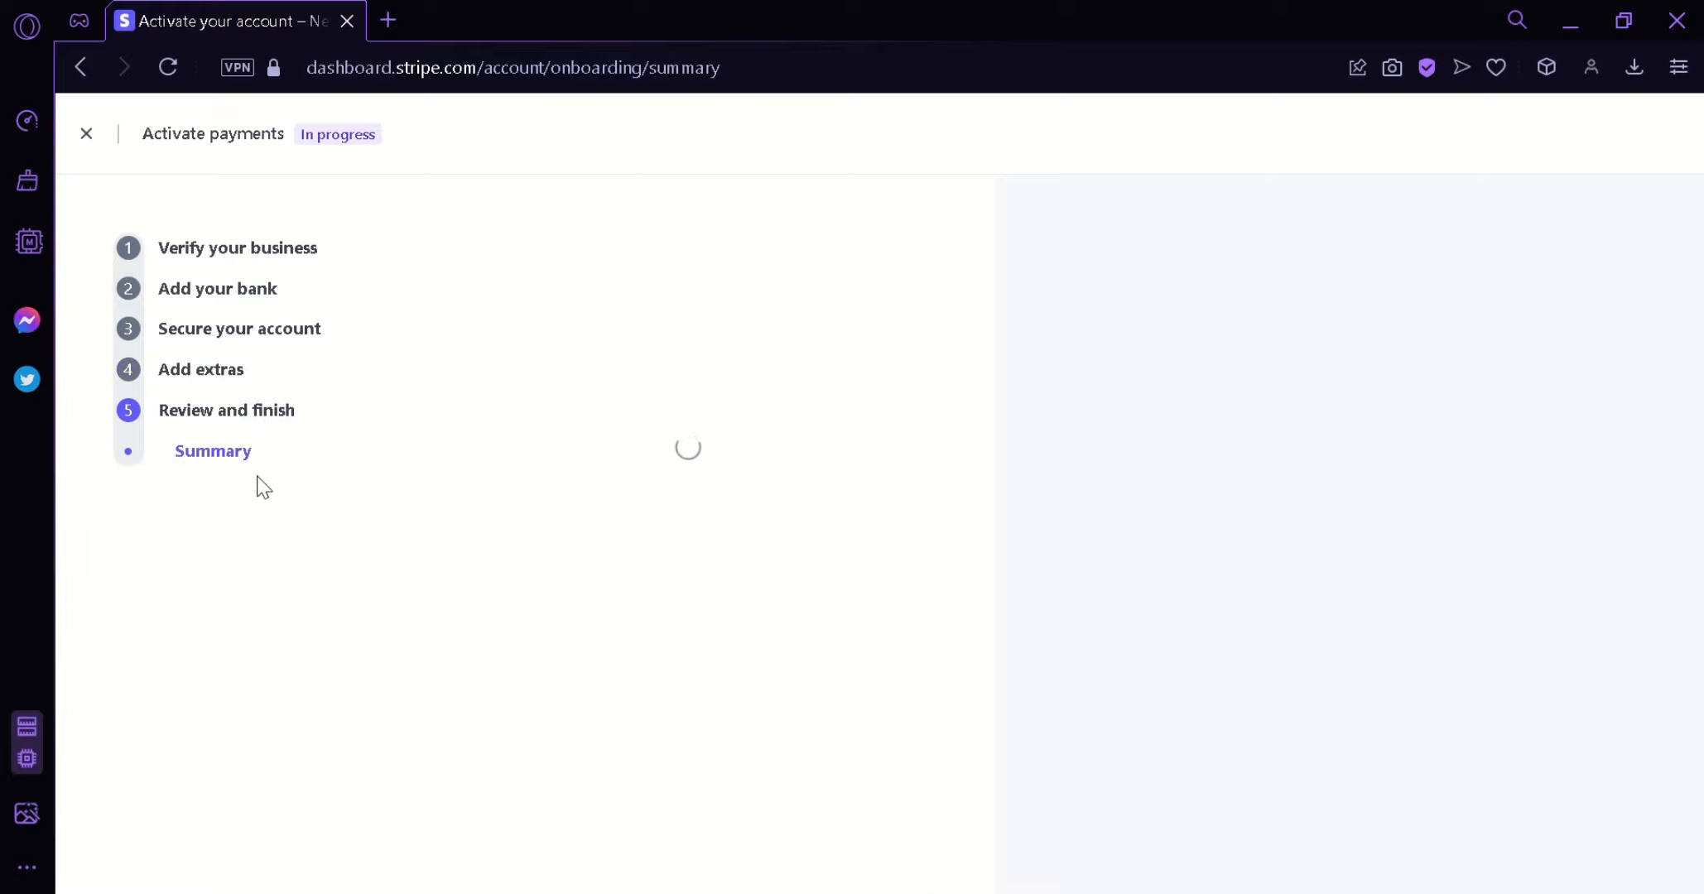
left_click(87, 134)
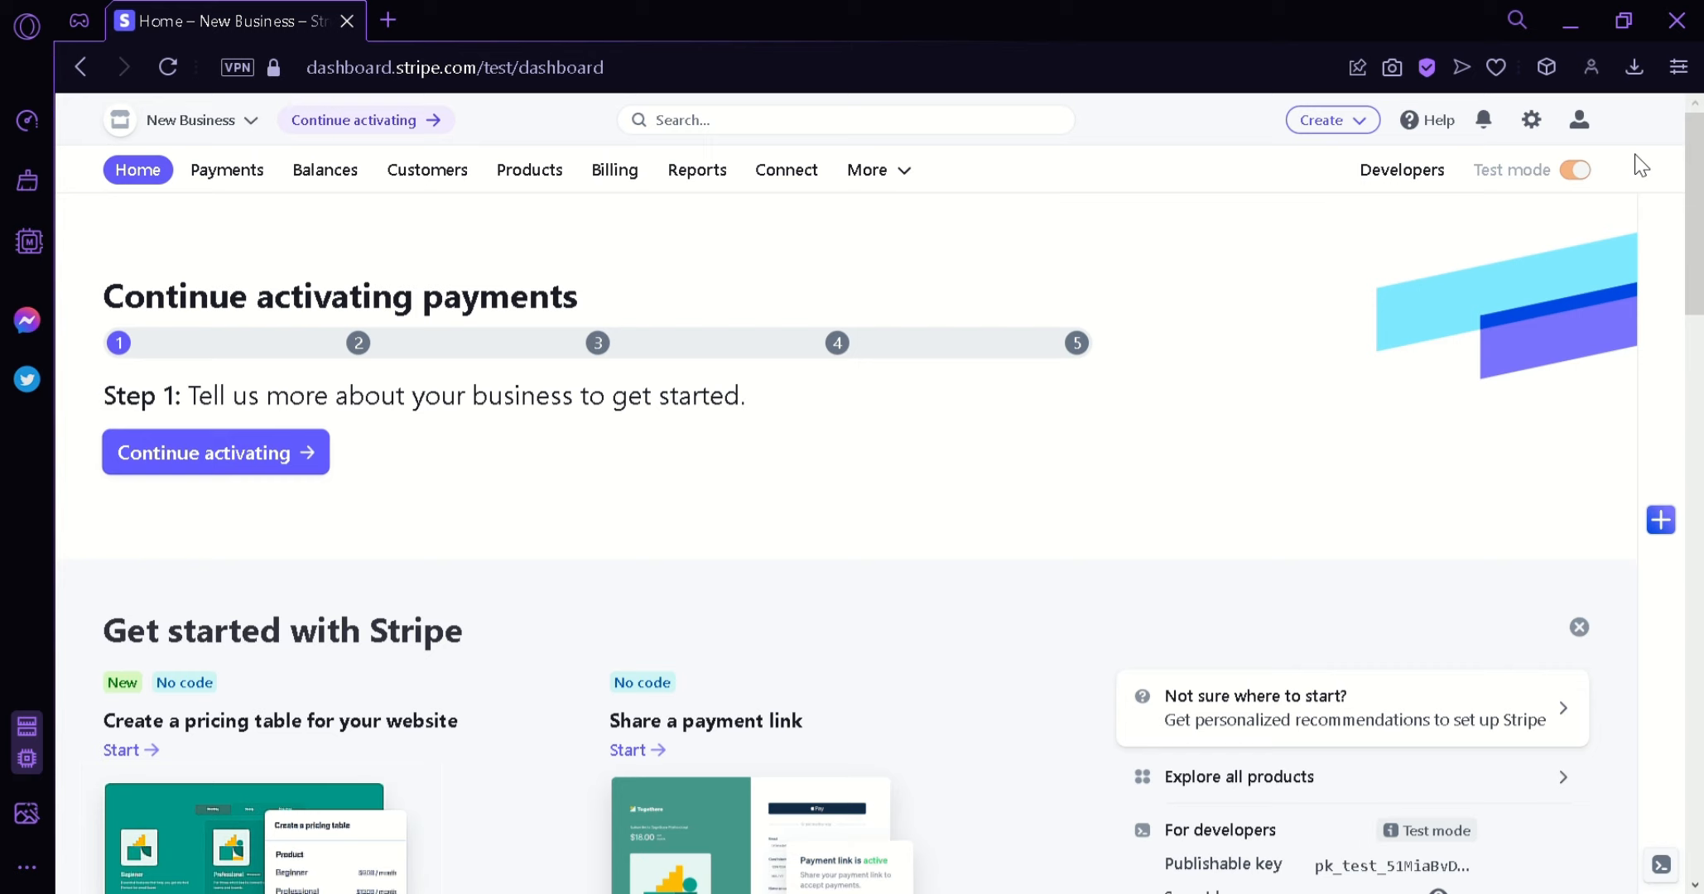
Step: Open the Payments page and look over the options for collecting payments
left_click(226, 171)
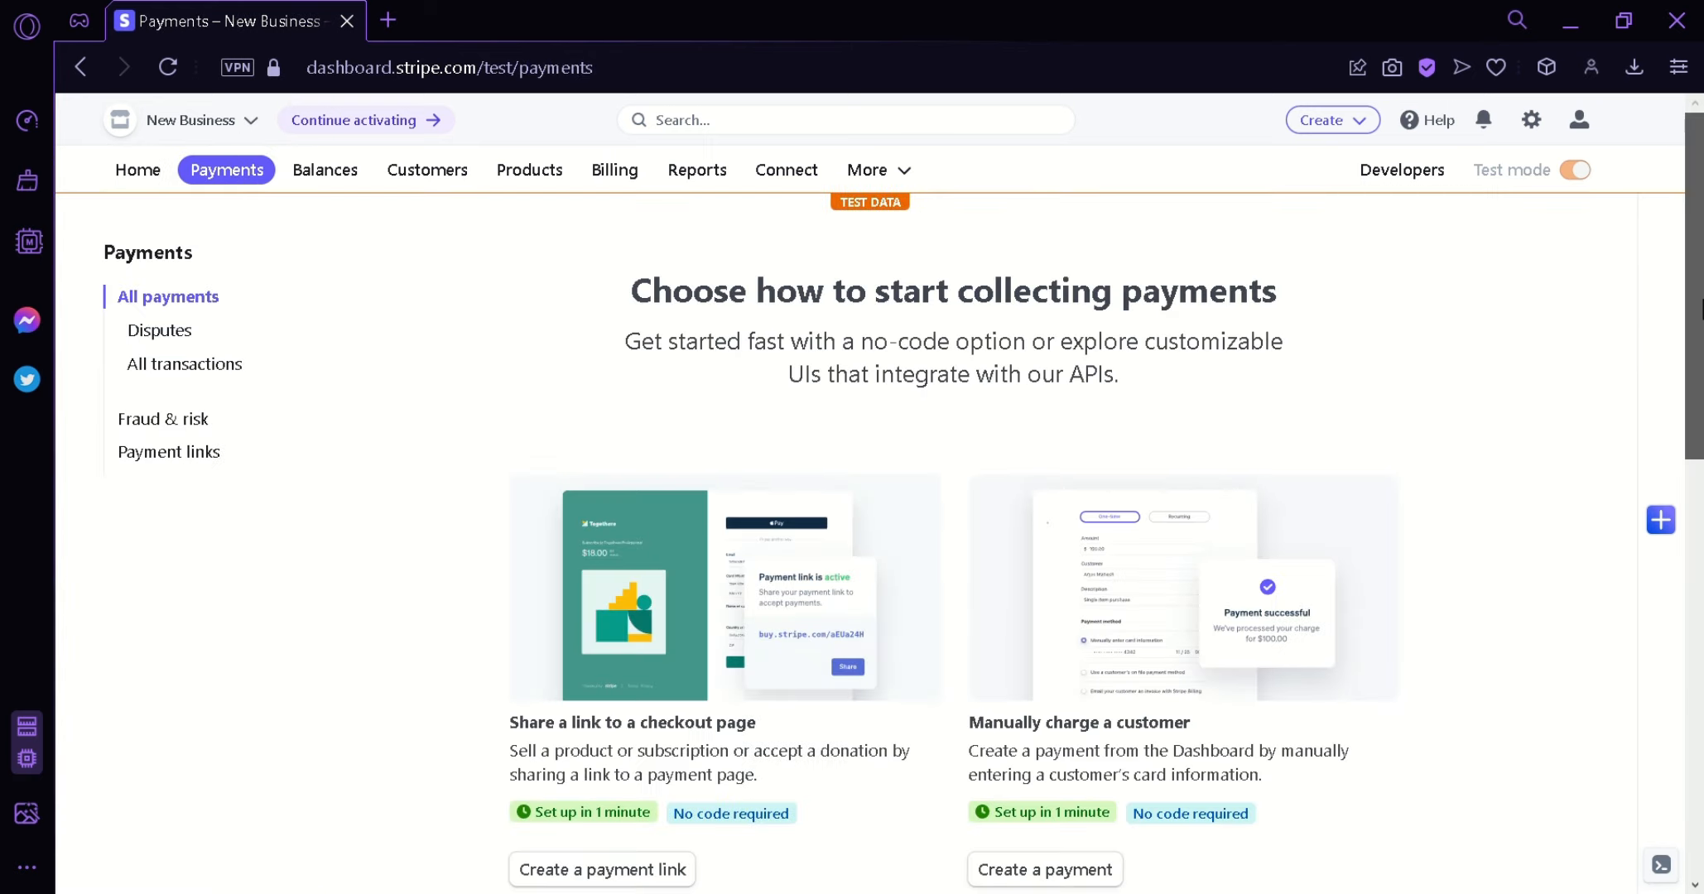
left_click_drag(1701, 331, 1701, 468)
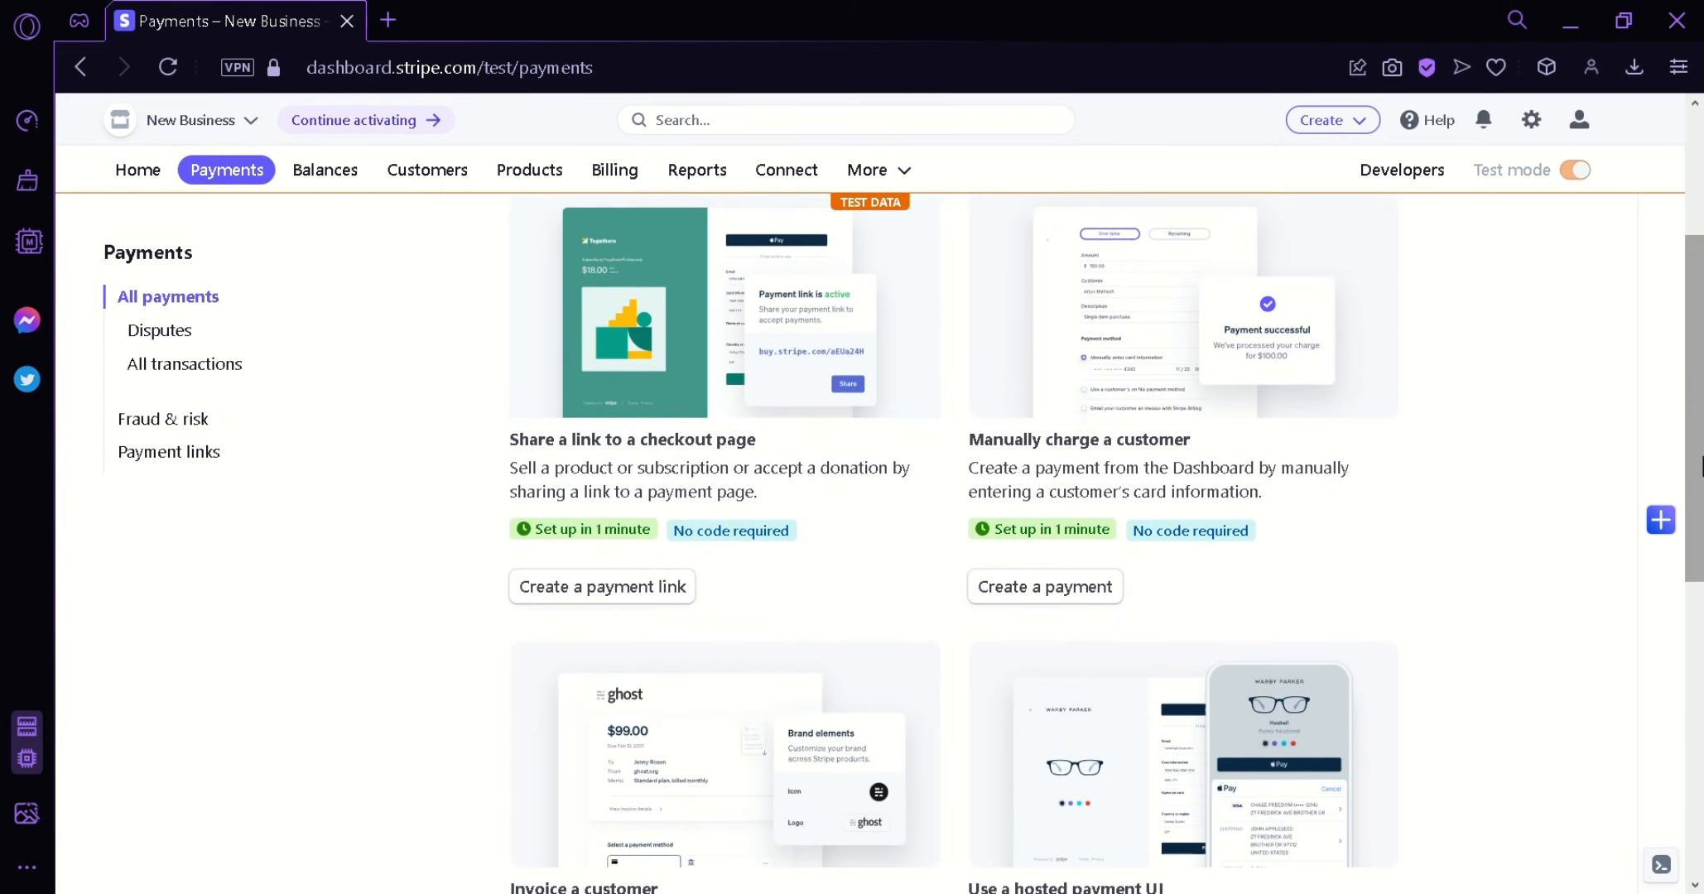
left_click_drag(1701, 408, 1696, 377)
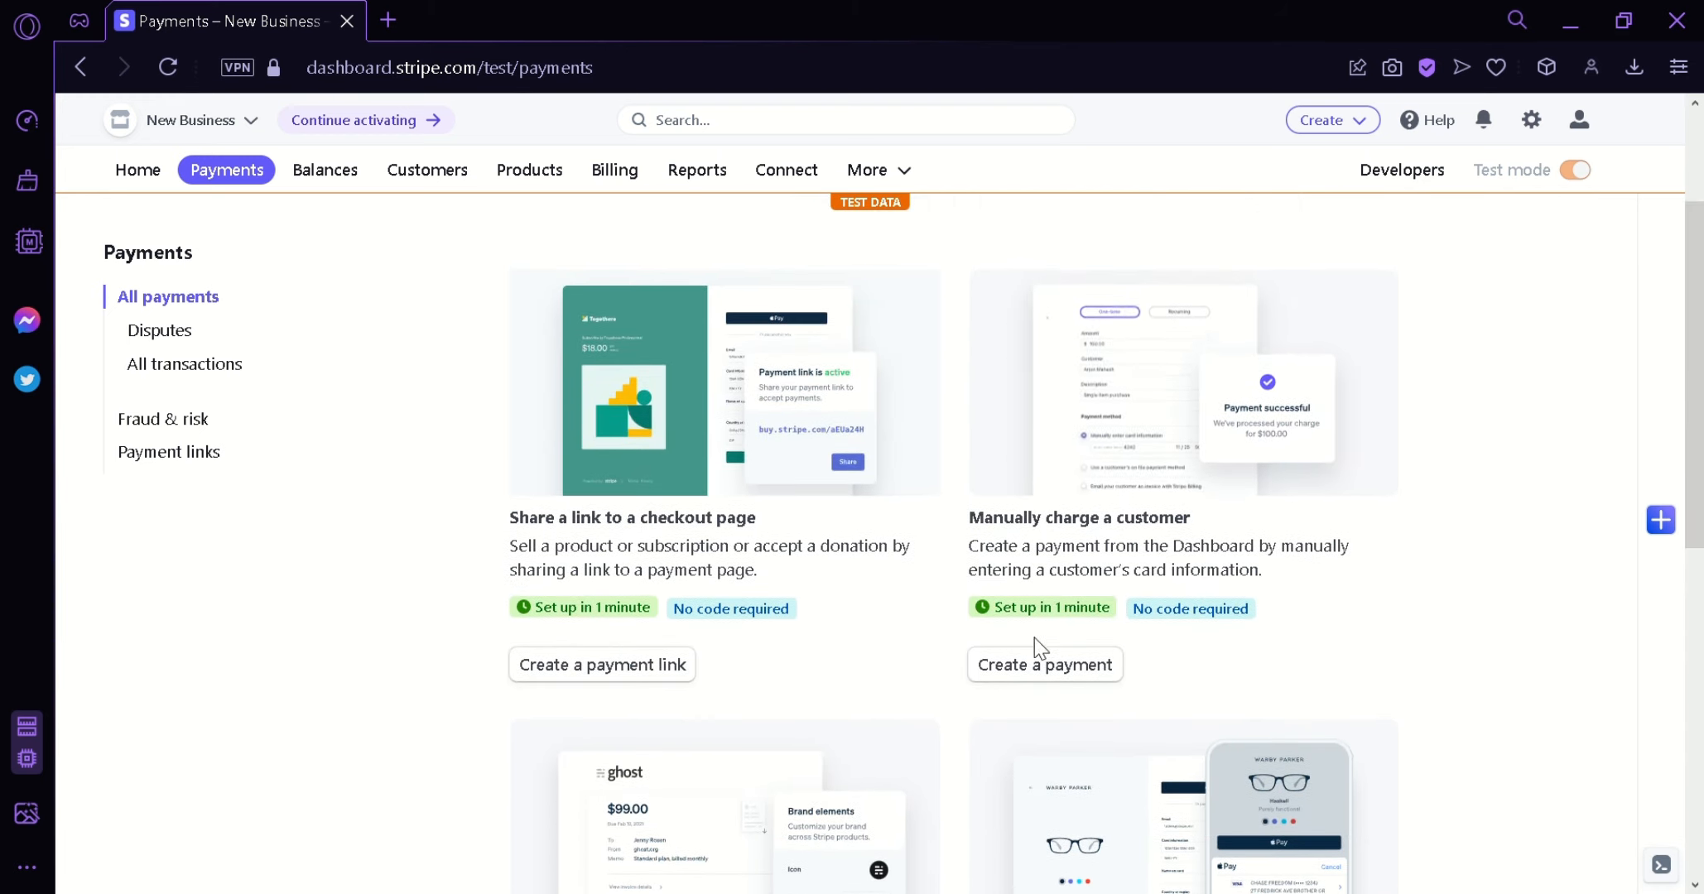
Step: Open the form for manually charging a customer and look over its fields
left_click(1090, 677)
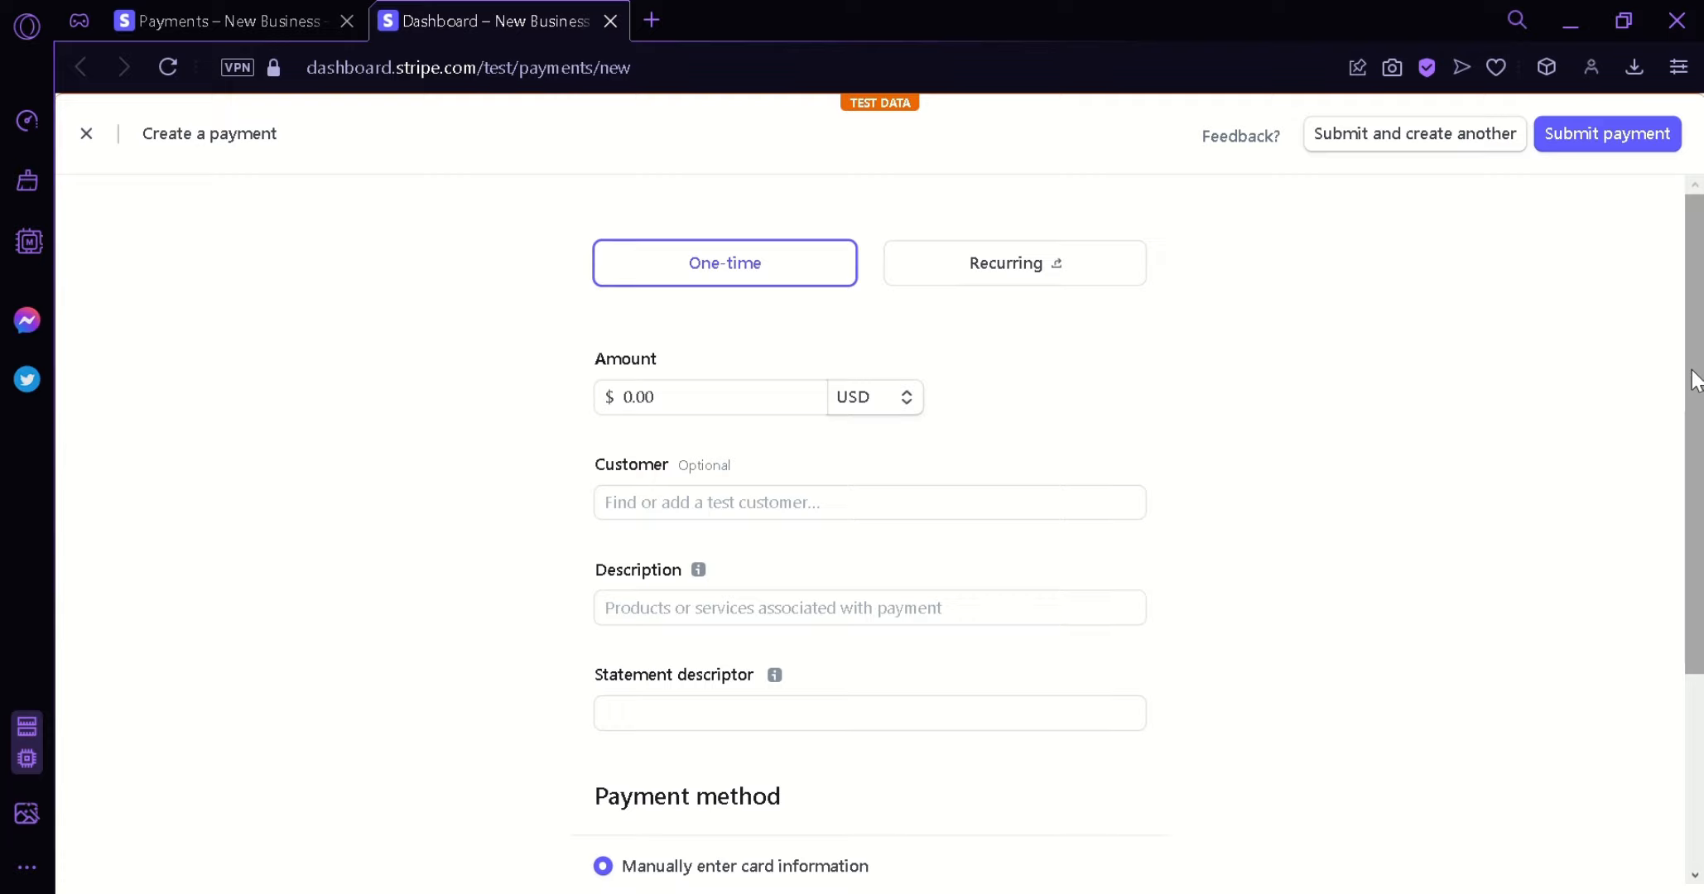
scroll(1702, 372, "down", 3)
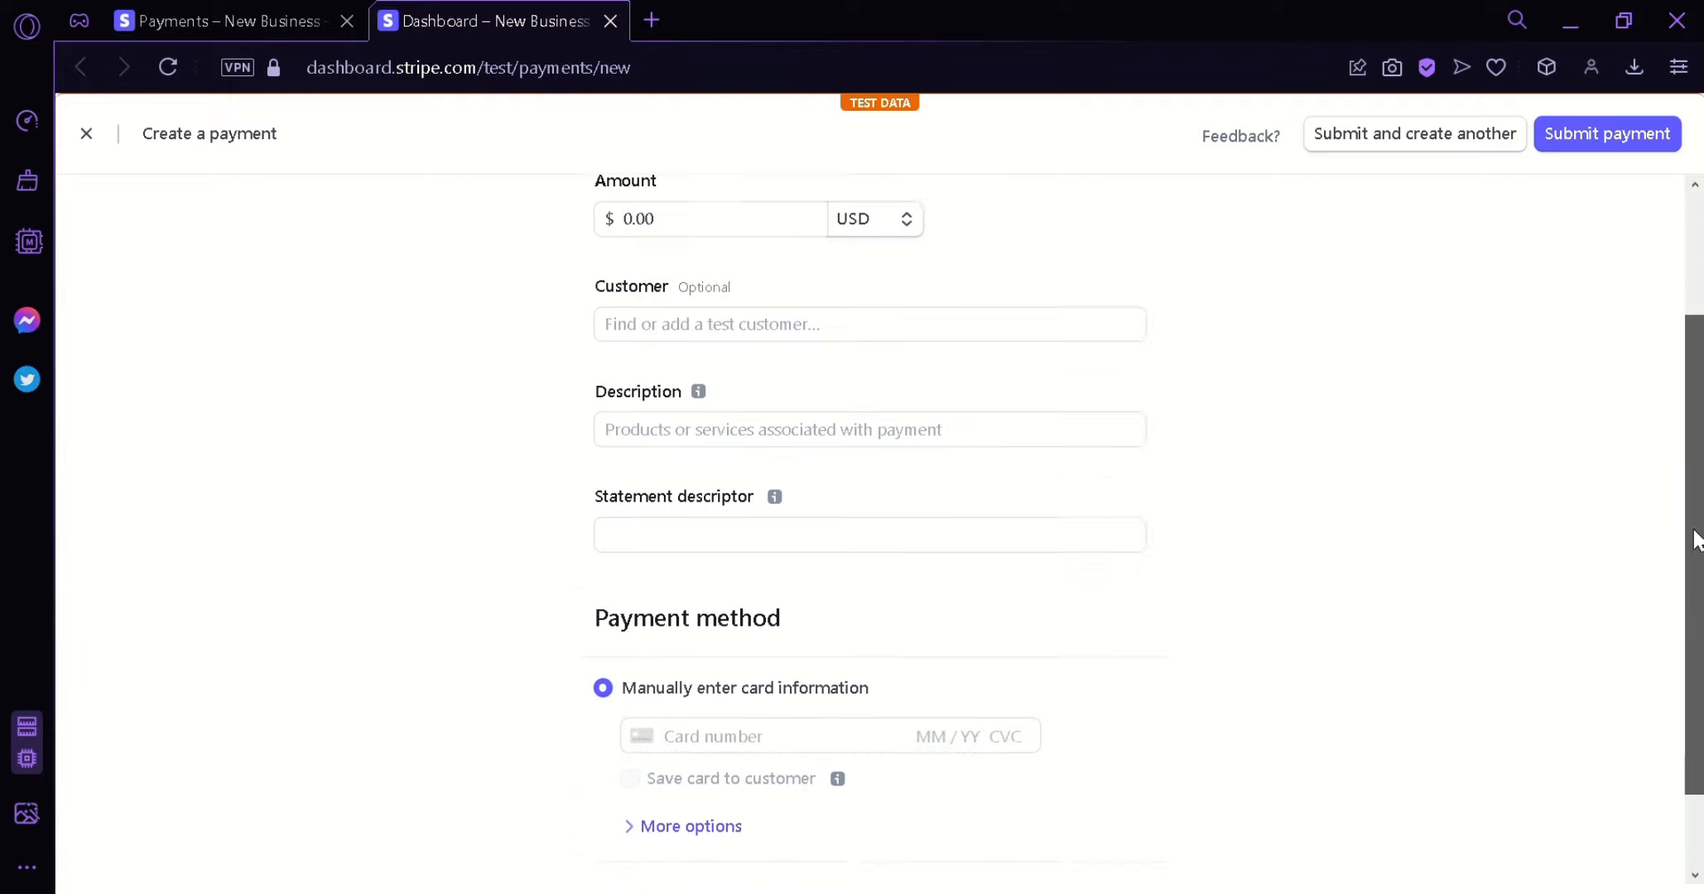
scroll(1701, 397, "up", 3)
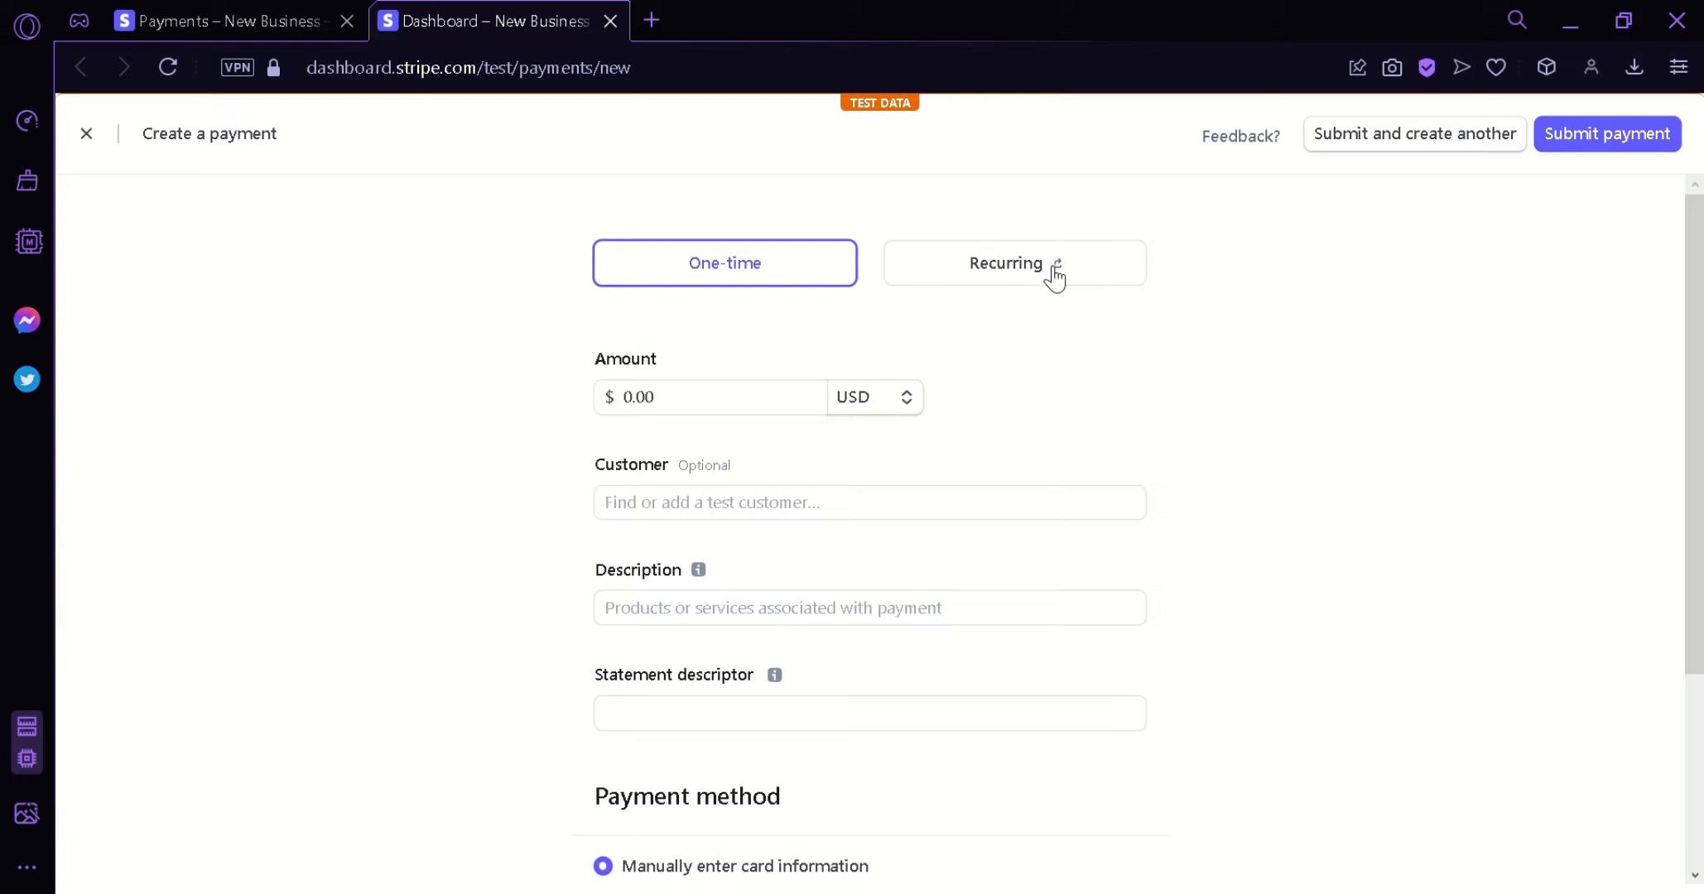
Step: Check the Amount field, the currency list, and the Customer and Description fields of the one-time payment
left_click(814, 403)
left_click(837, 343)
left_click(788, 403)
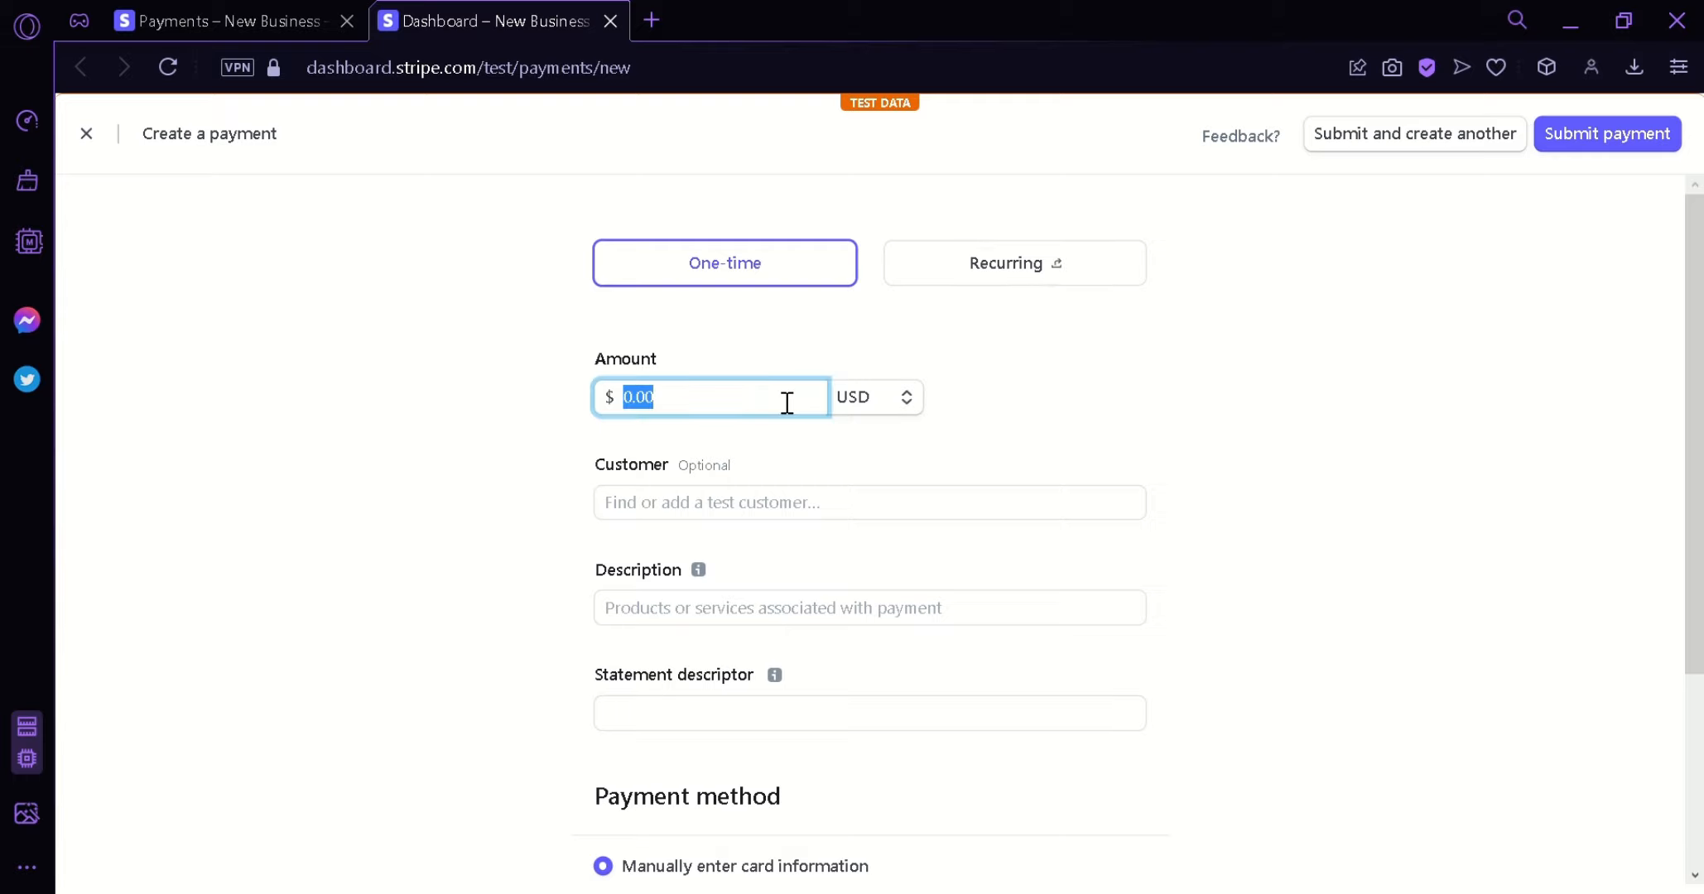
left_click(898, 396)
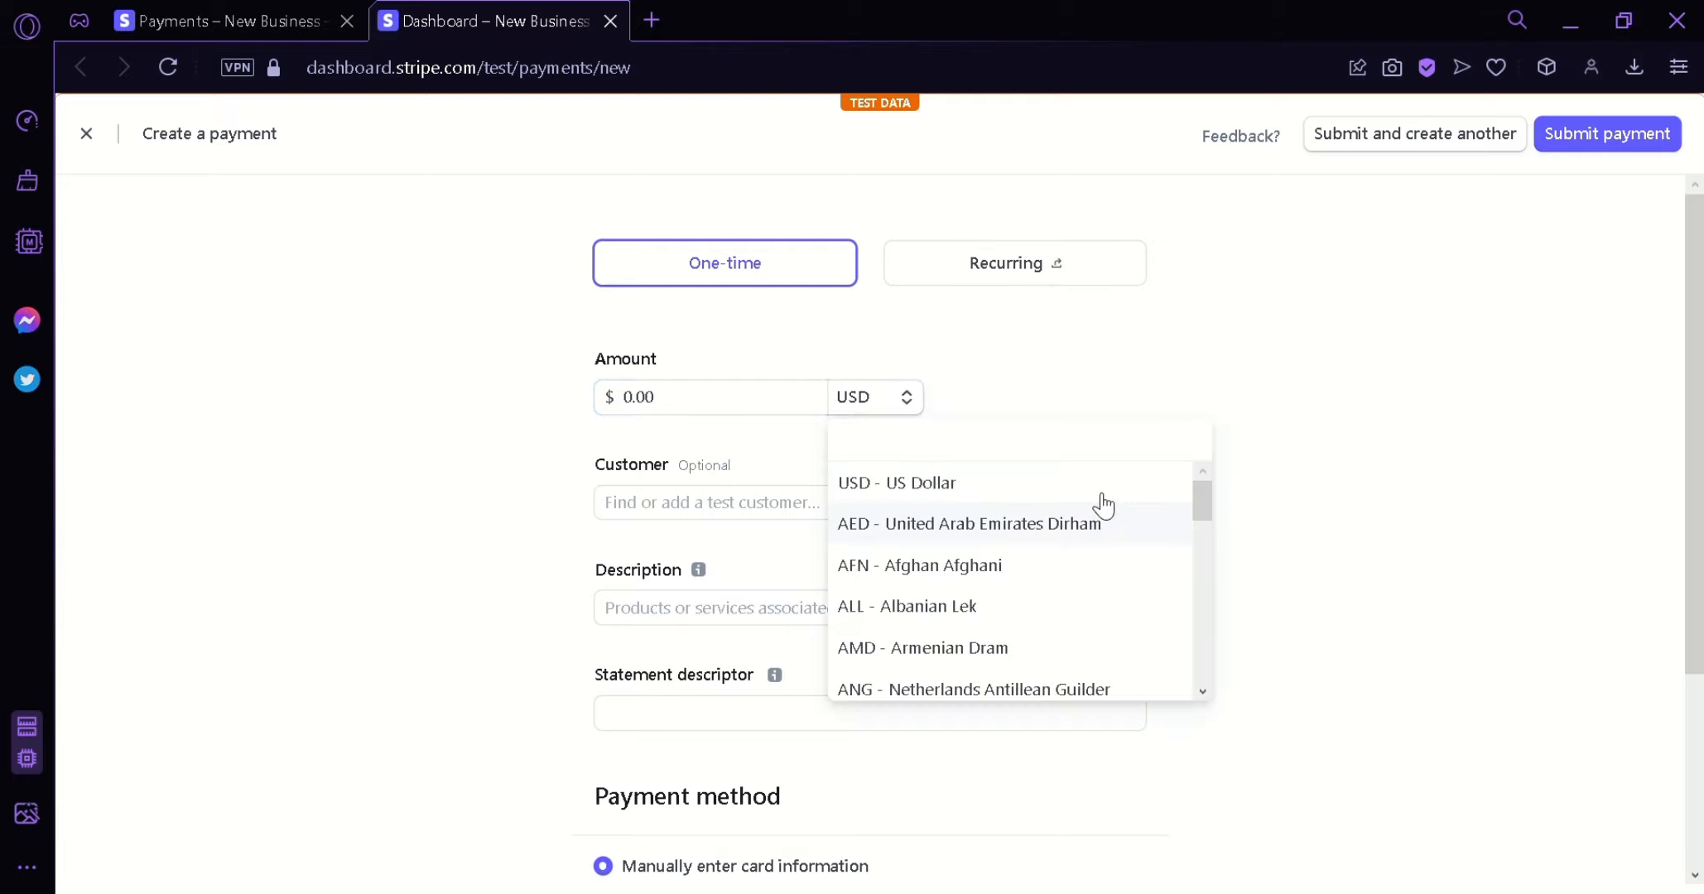
left_click_drag(1201, 491, 1207, 546)
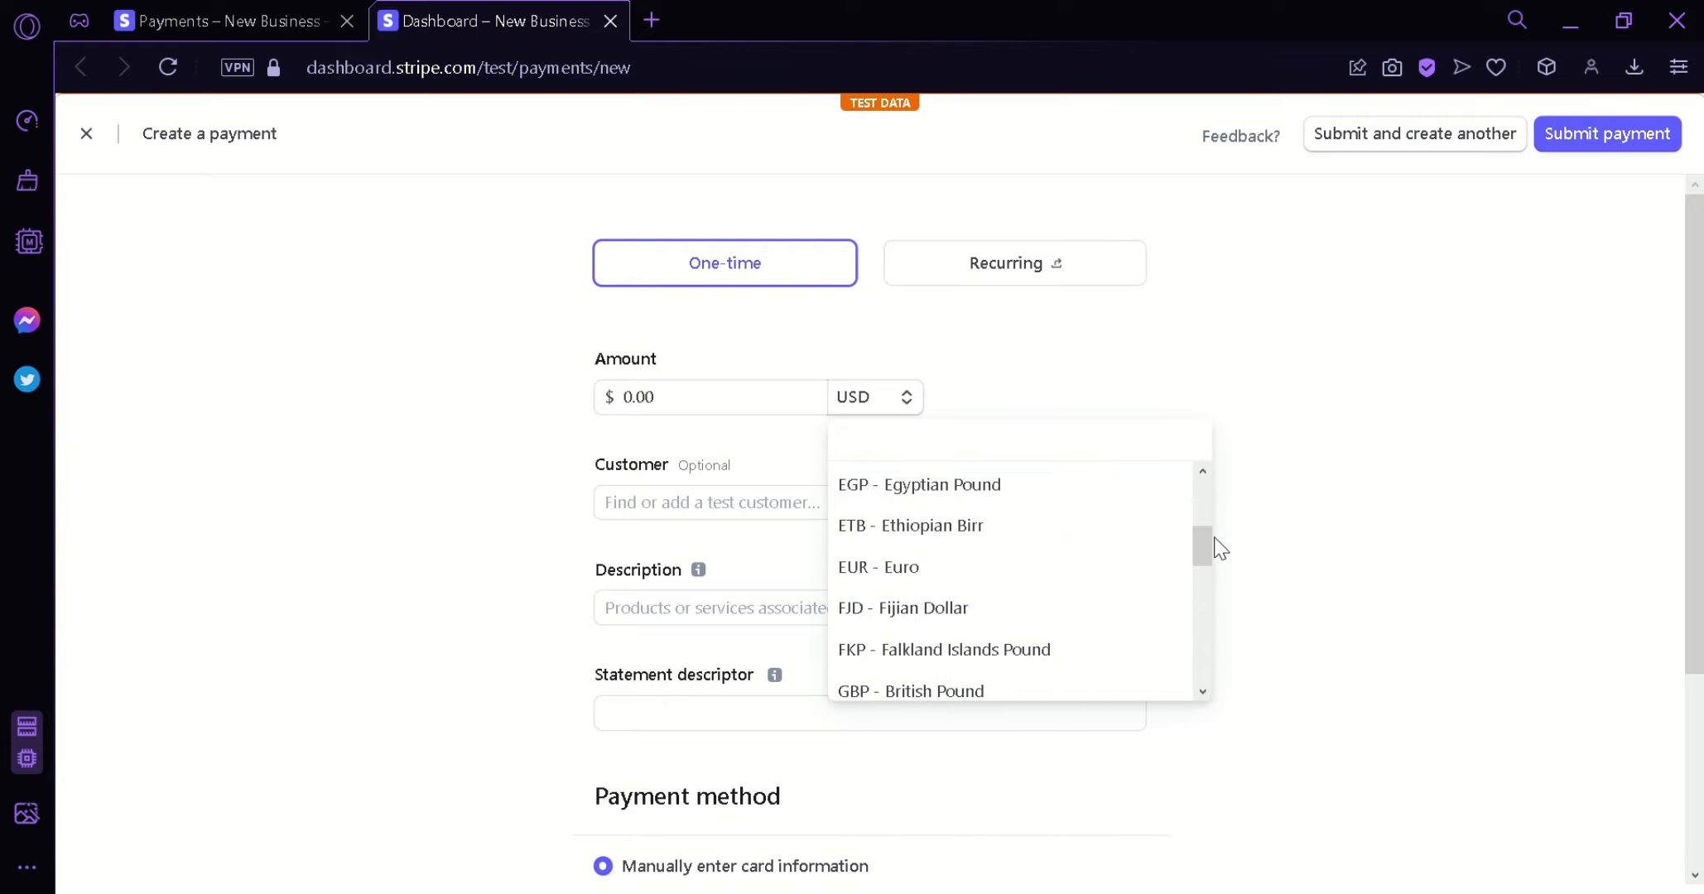
left_click(1290, 476)
left_click(872, 517)
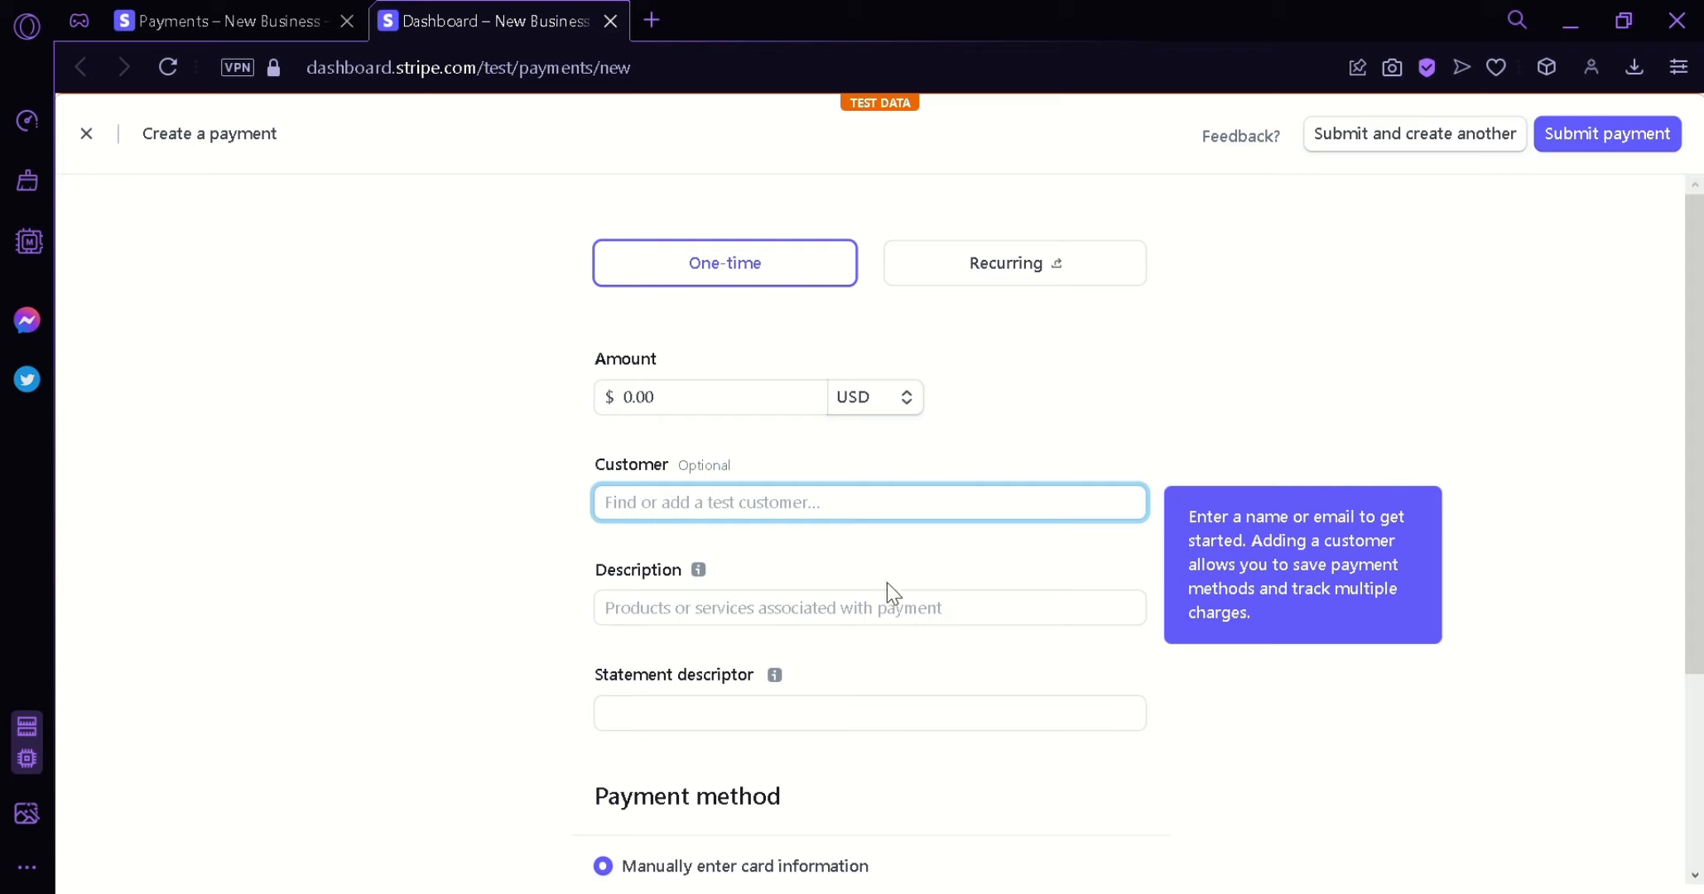
left_click(915, 613)
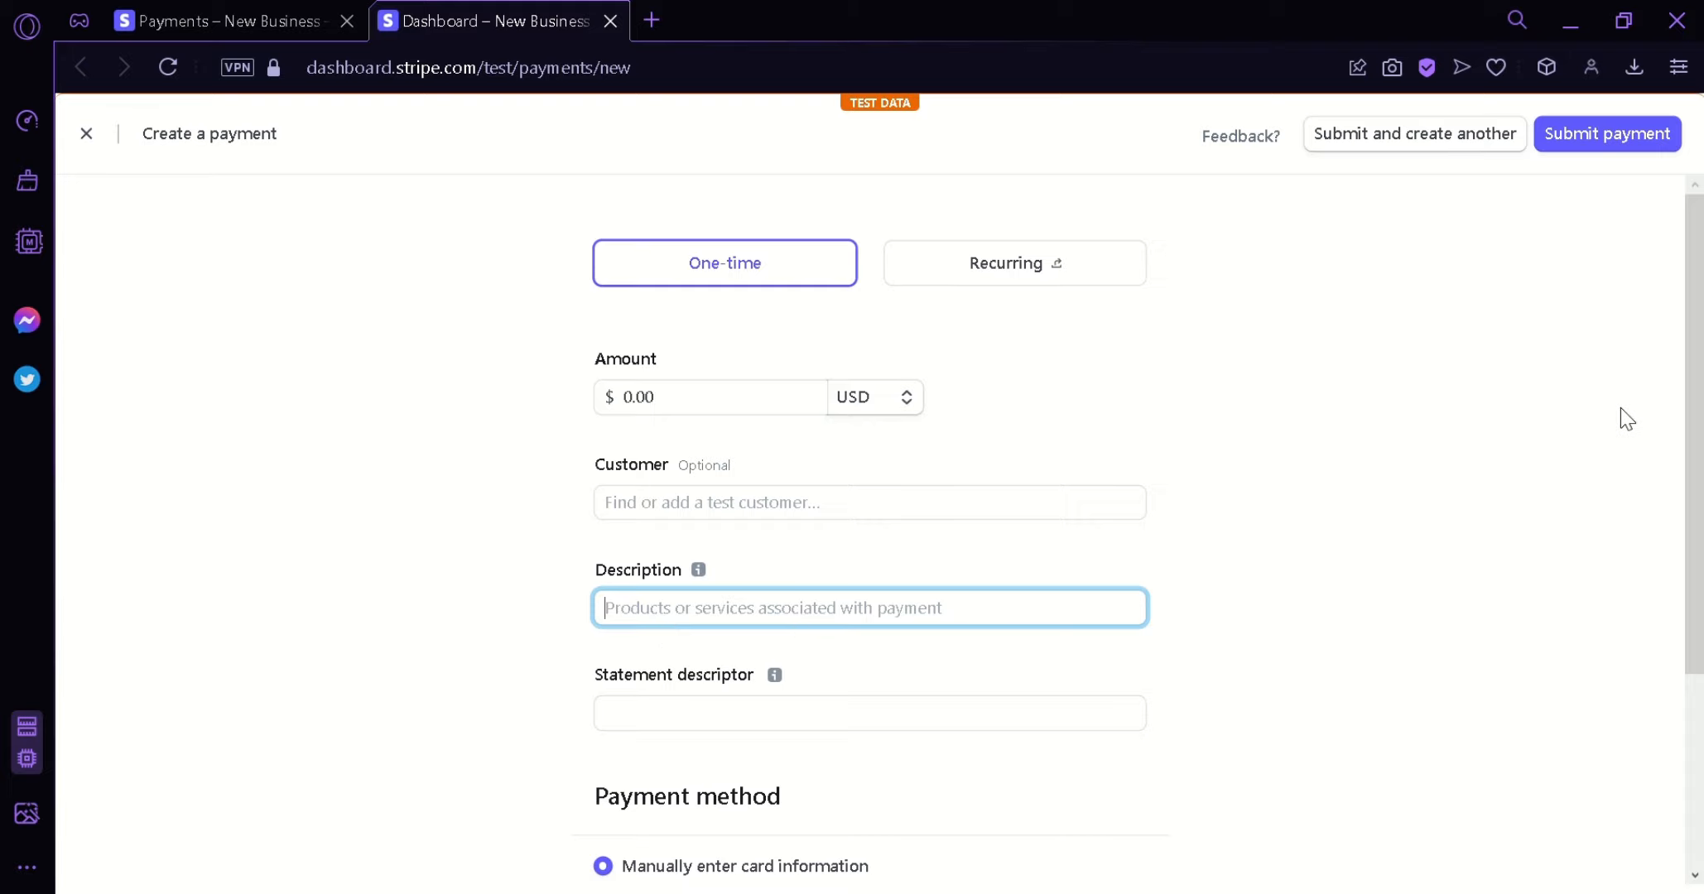
Step: Review the payment method section and expand and collapse the extra options for manually entered cards
left_click_drag(1694, 373, 1690, 572)
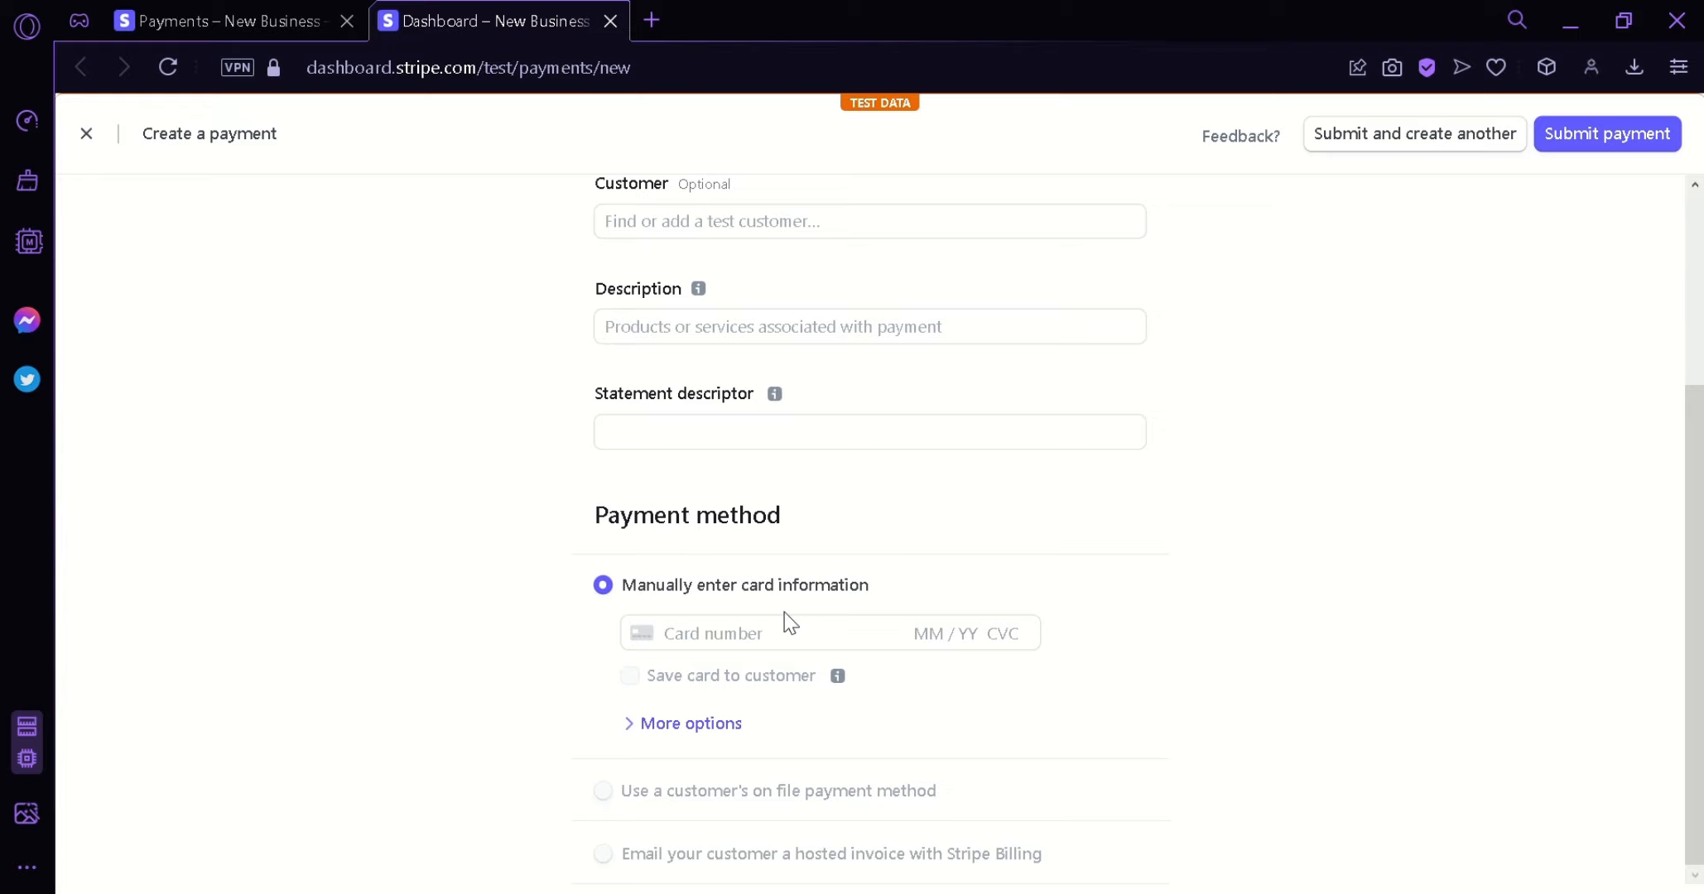
left_click(737, 725)
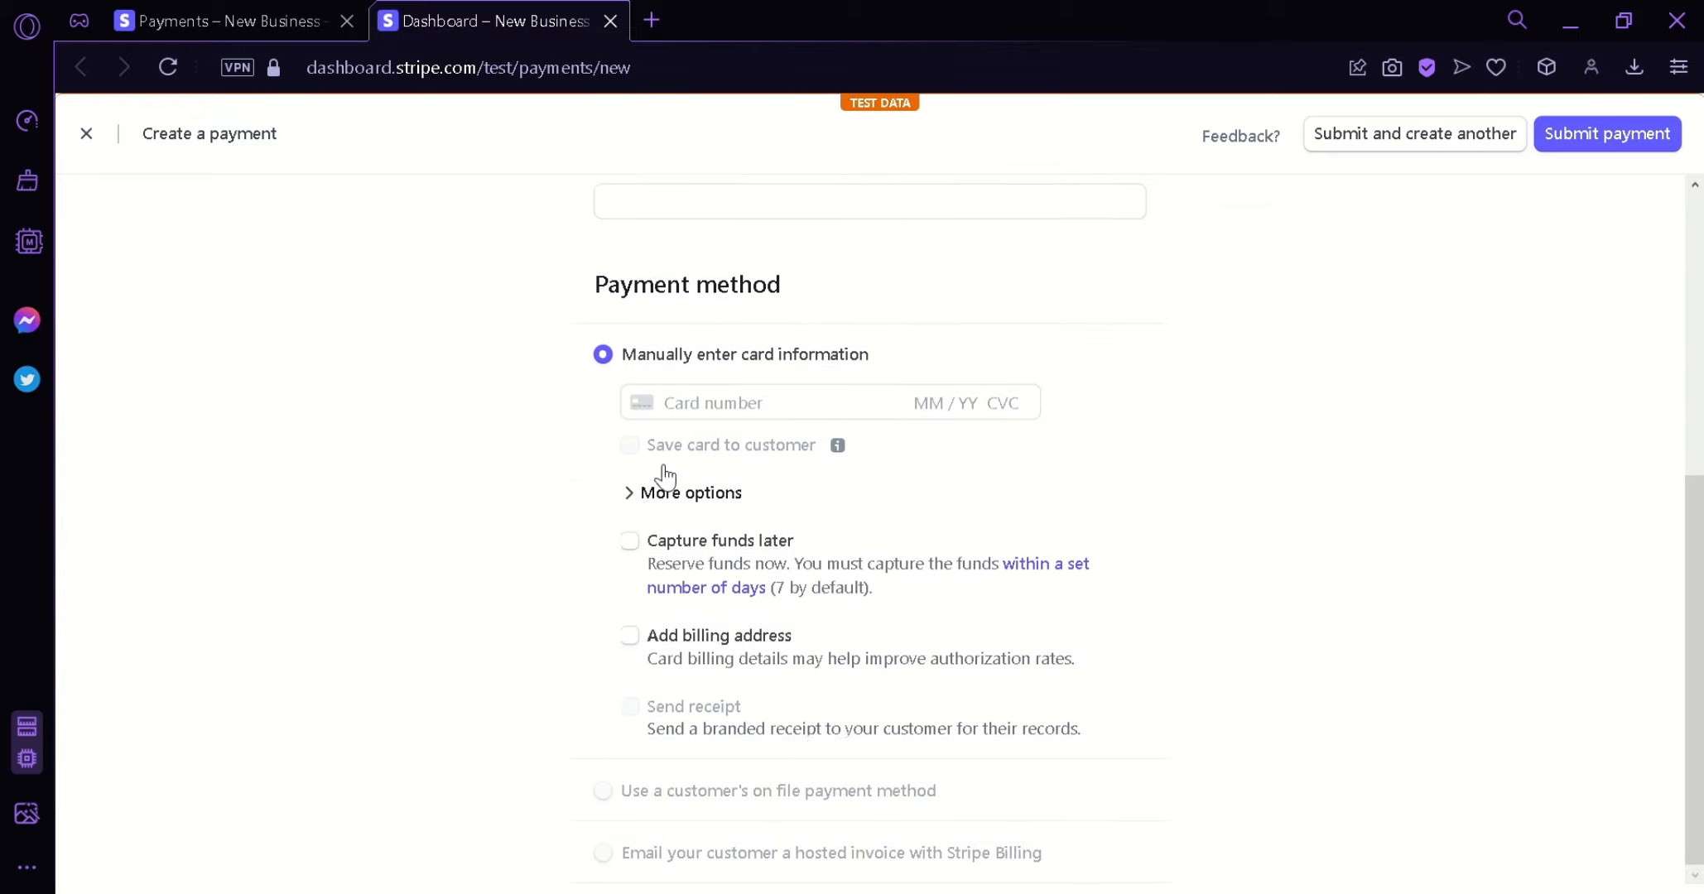
left_click(667, 487)
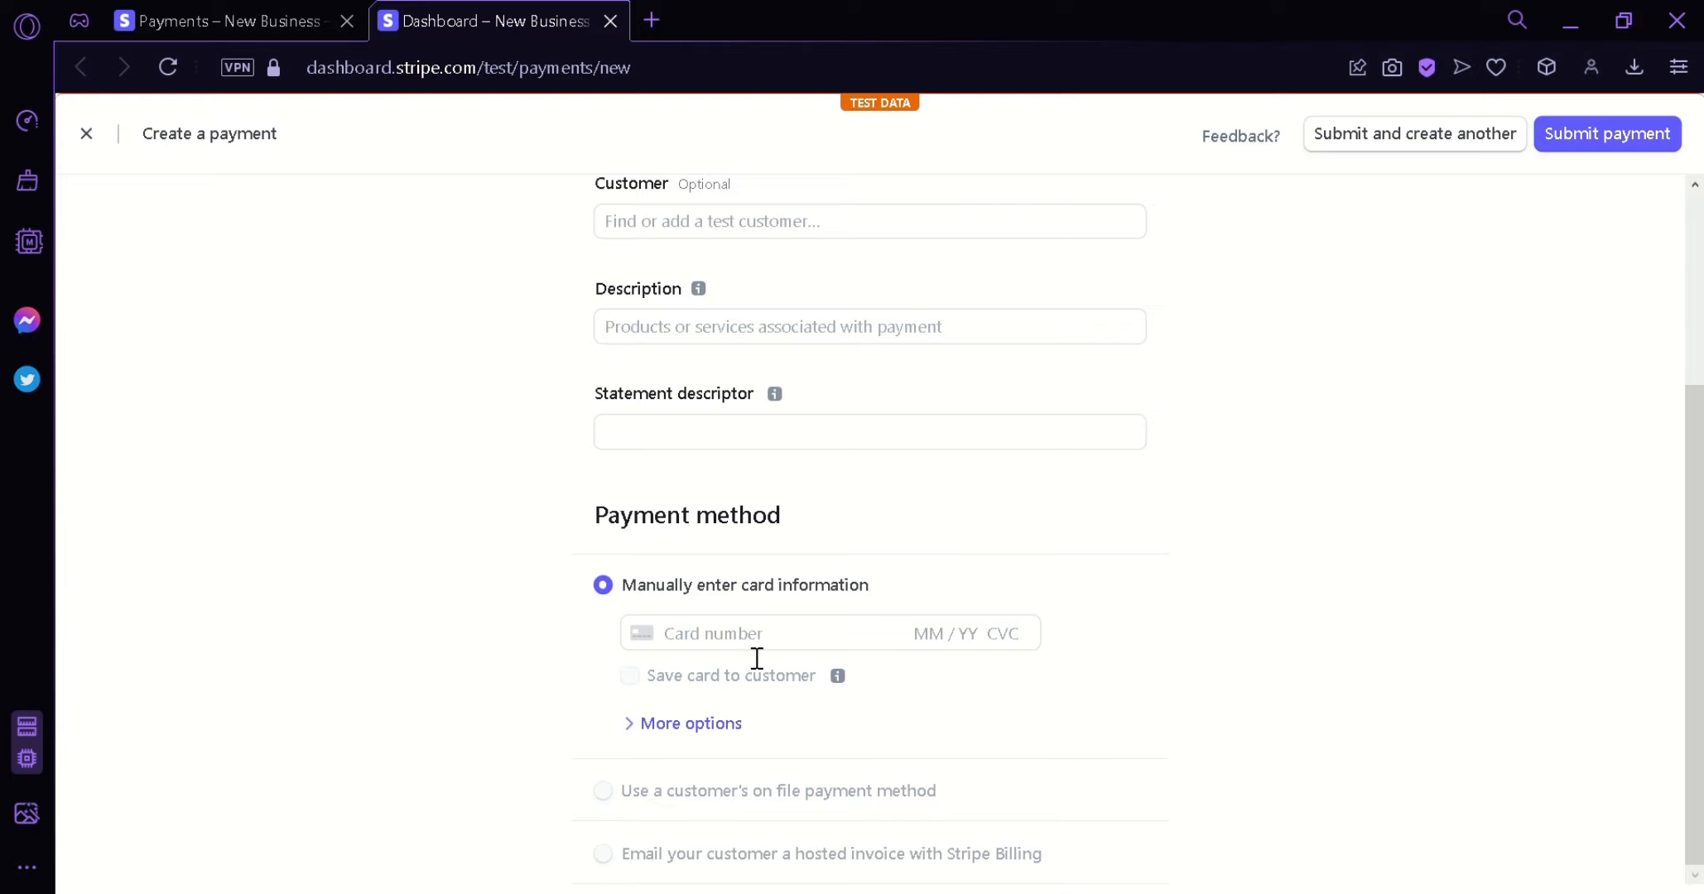
Step: Try to submit the empty payment and create another, and close the payment form
left_click_drag(1694, 510, 1700, 293)
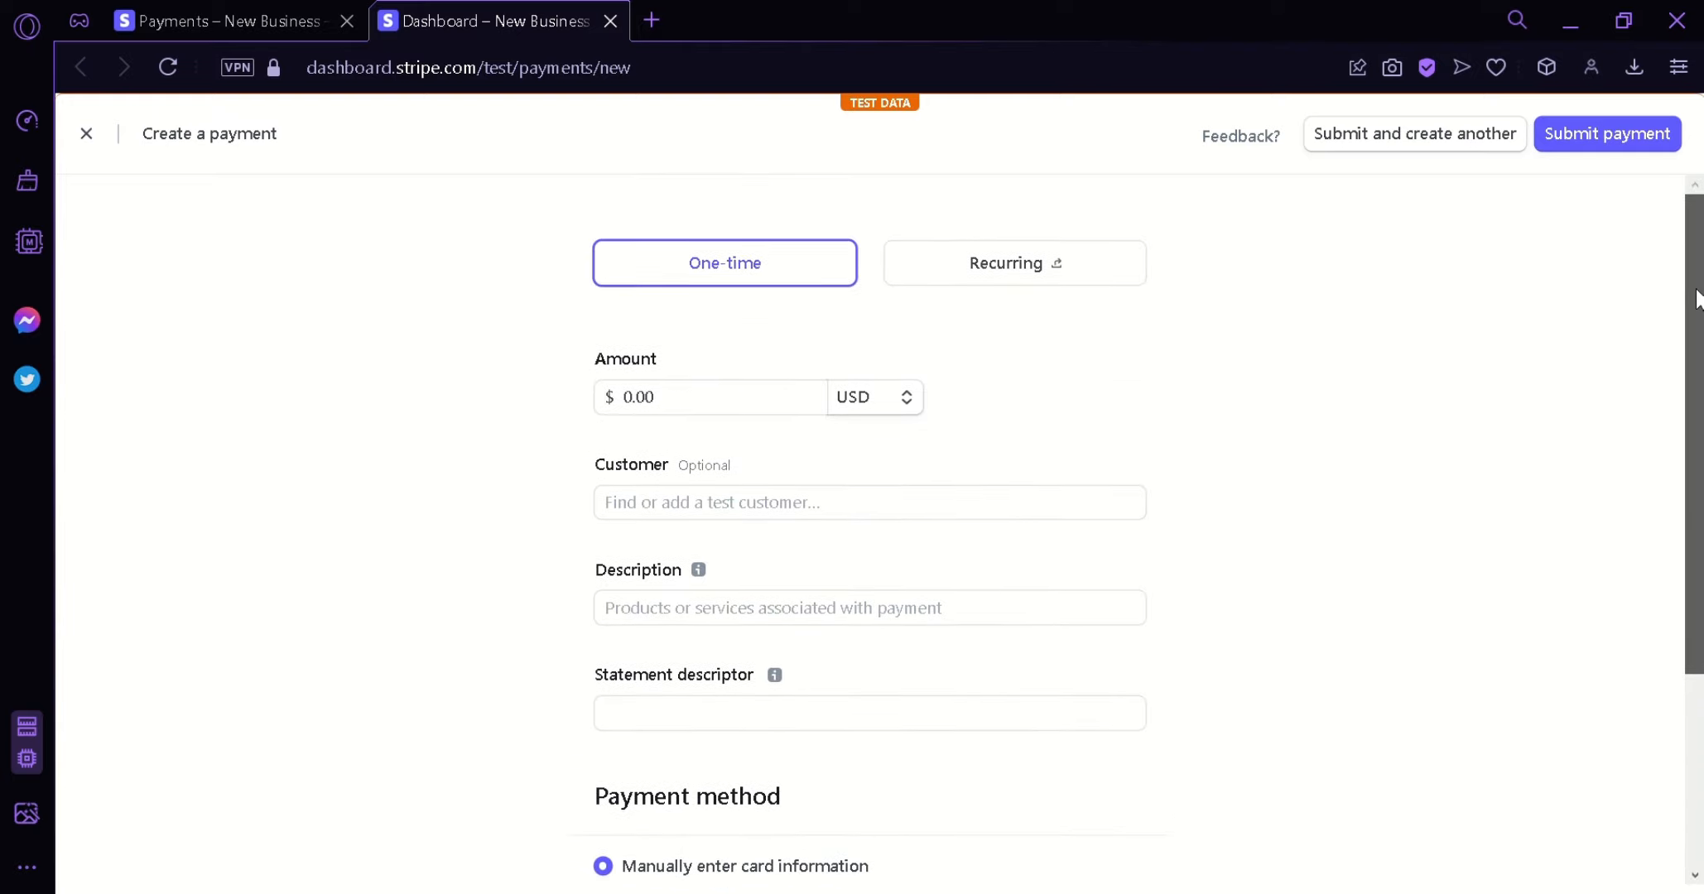
left_click(1349, 139)
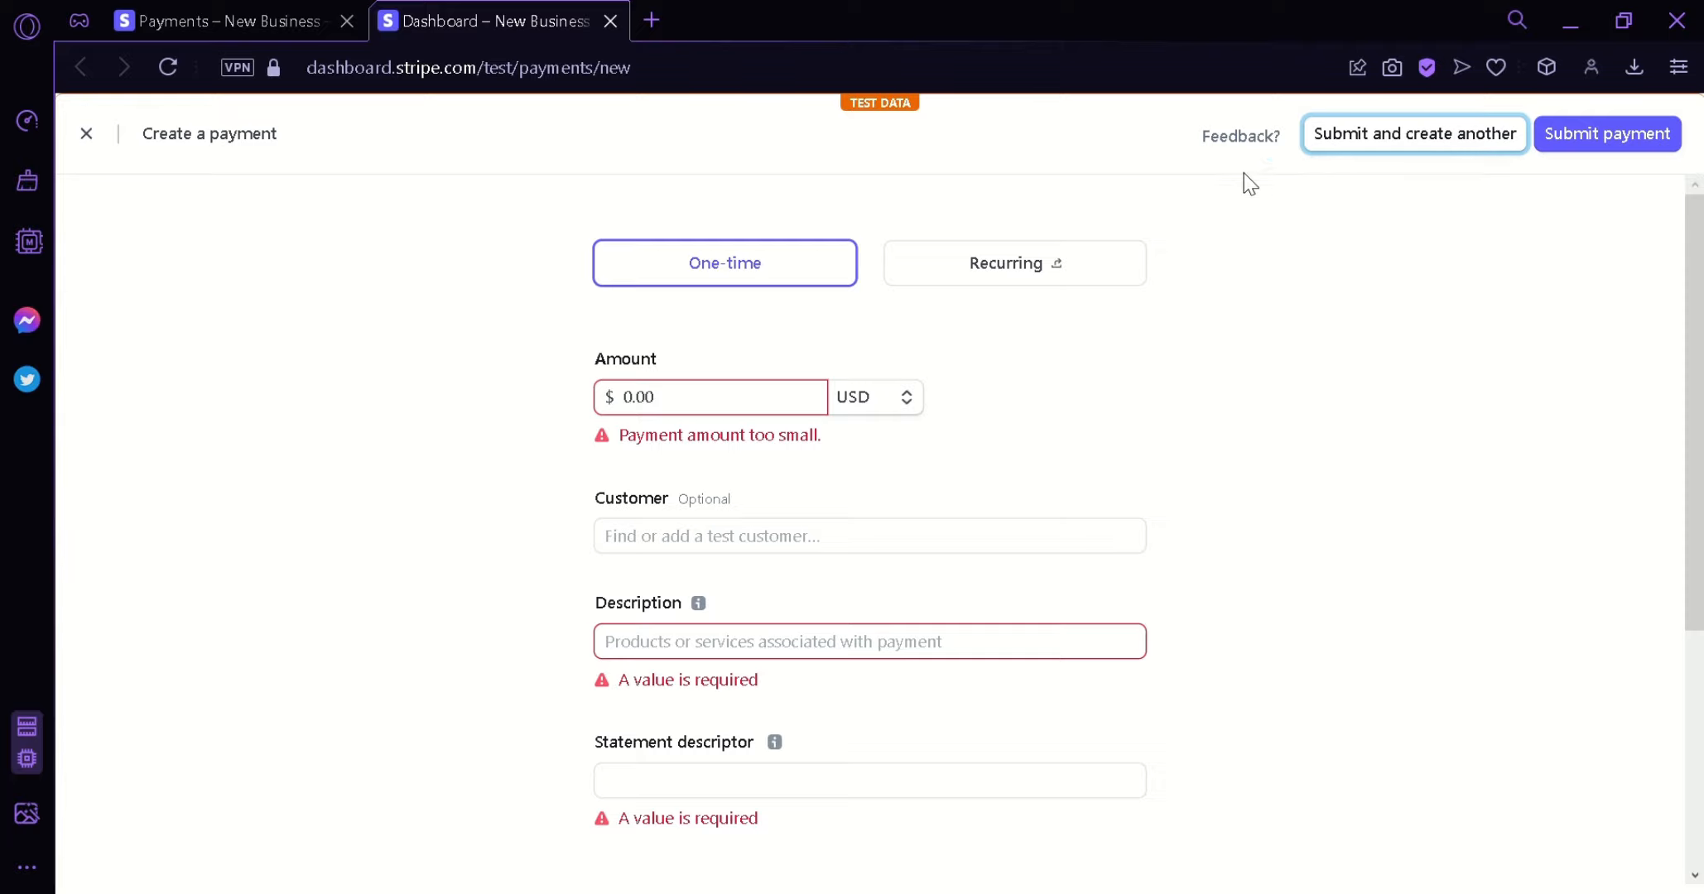
left_click(86, 134)
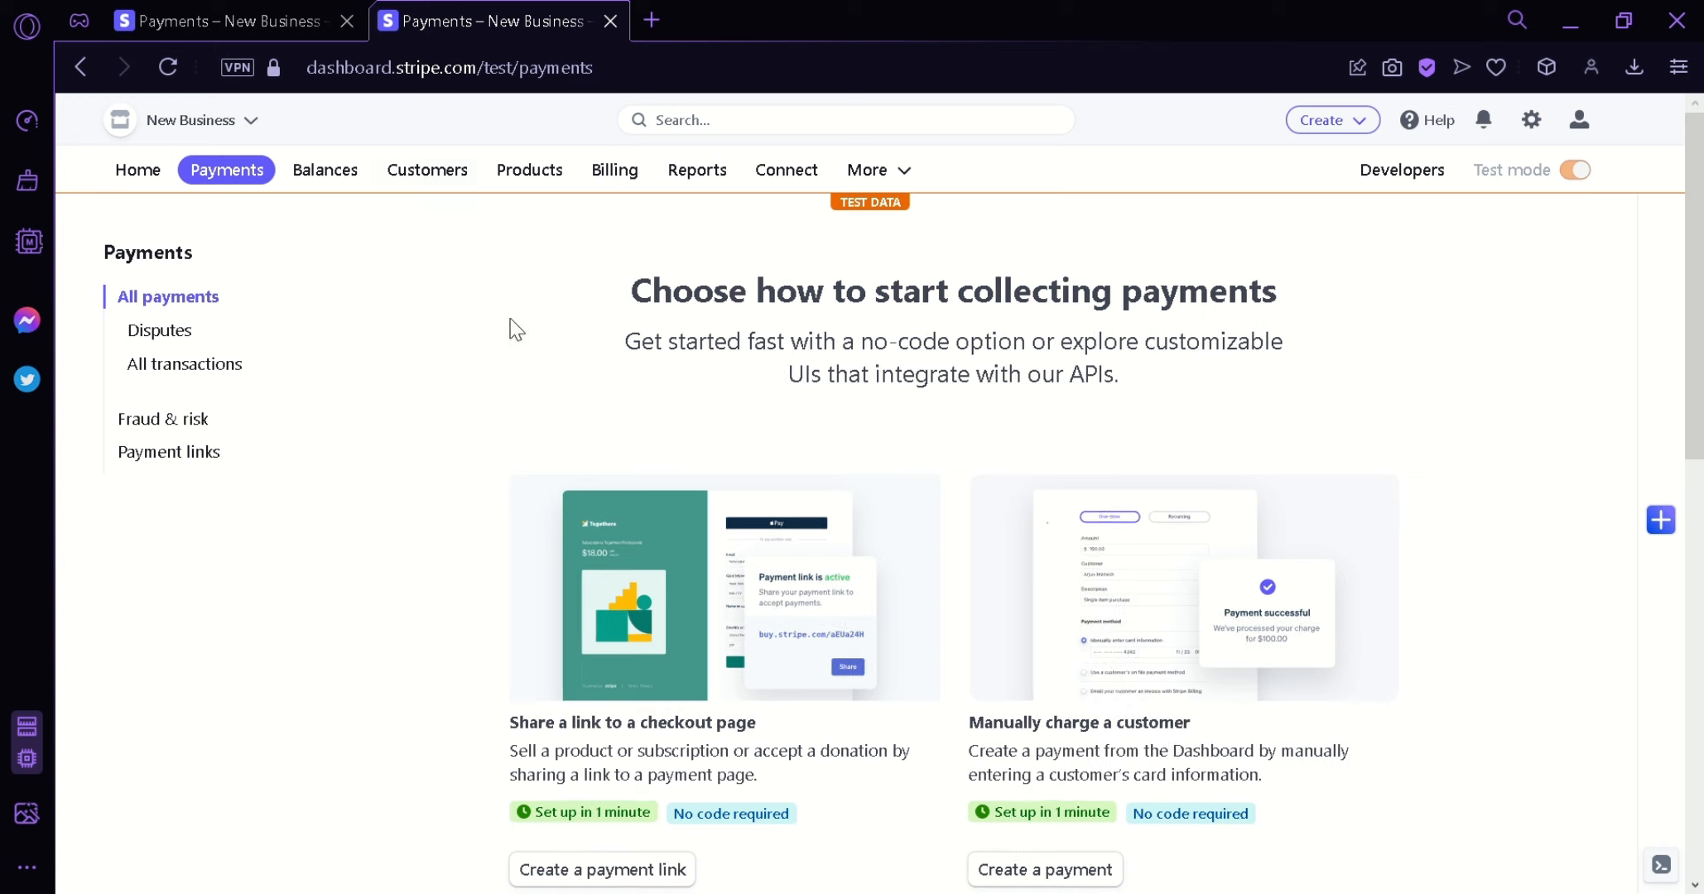
Step: Start a new customer invoice from the payment collection options and set the account name to CoffeWorld
scroll(1689, 409, "down", 2)
left_click_drag(1689, 410, 1696, 578)
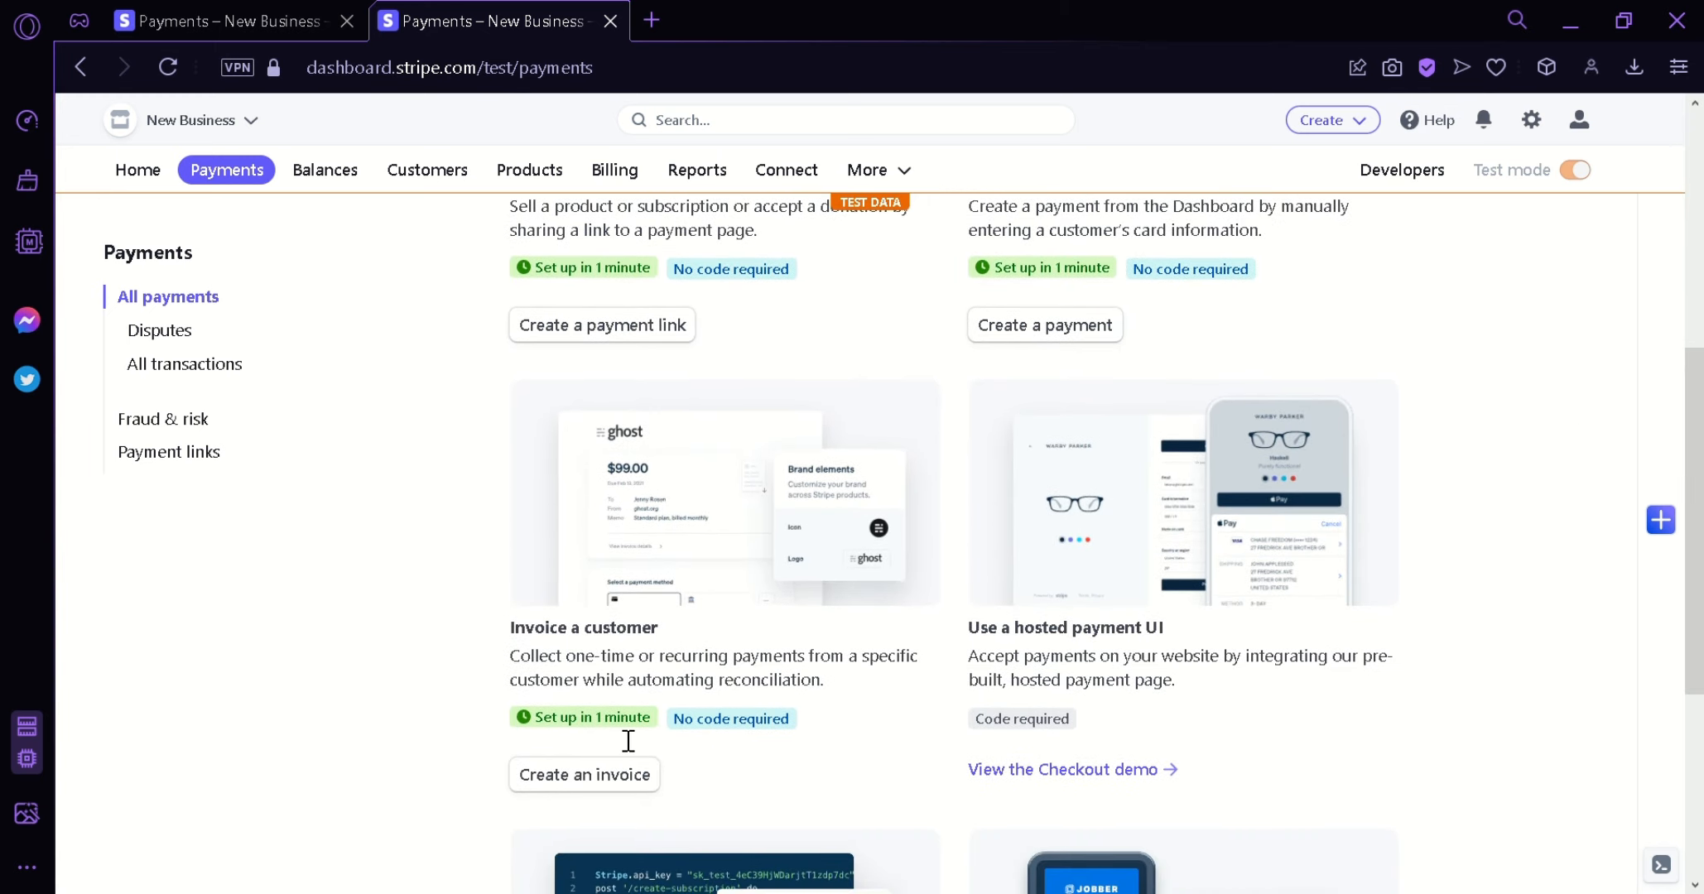
left_click(619, 782)
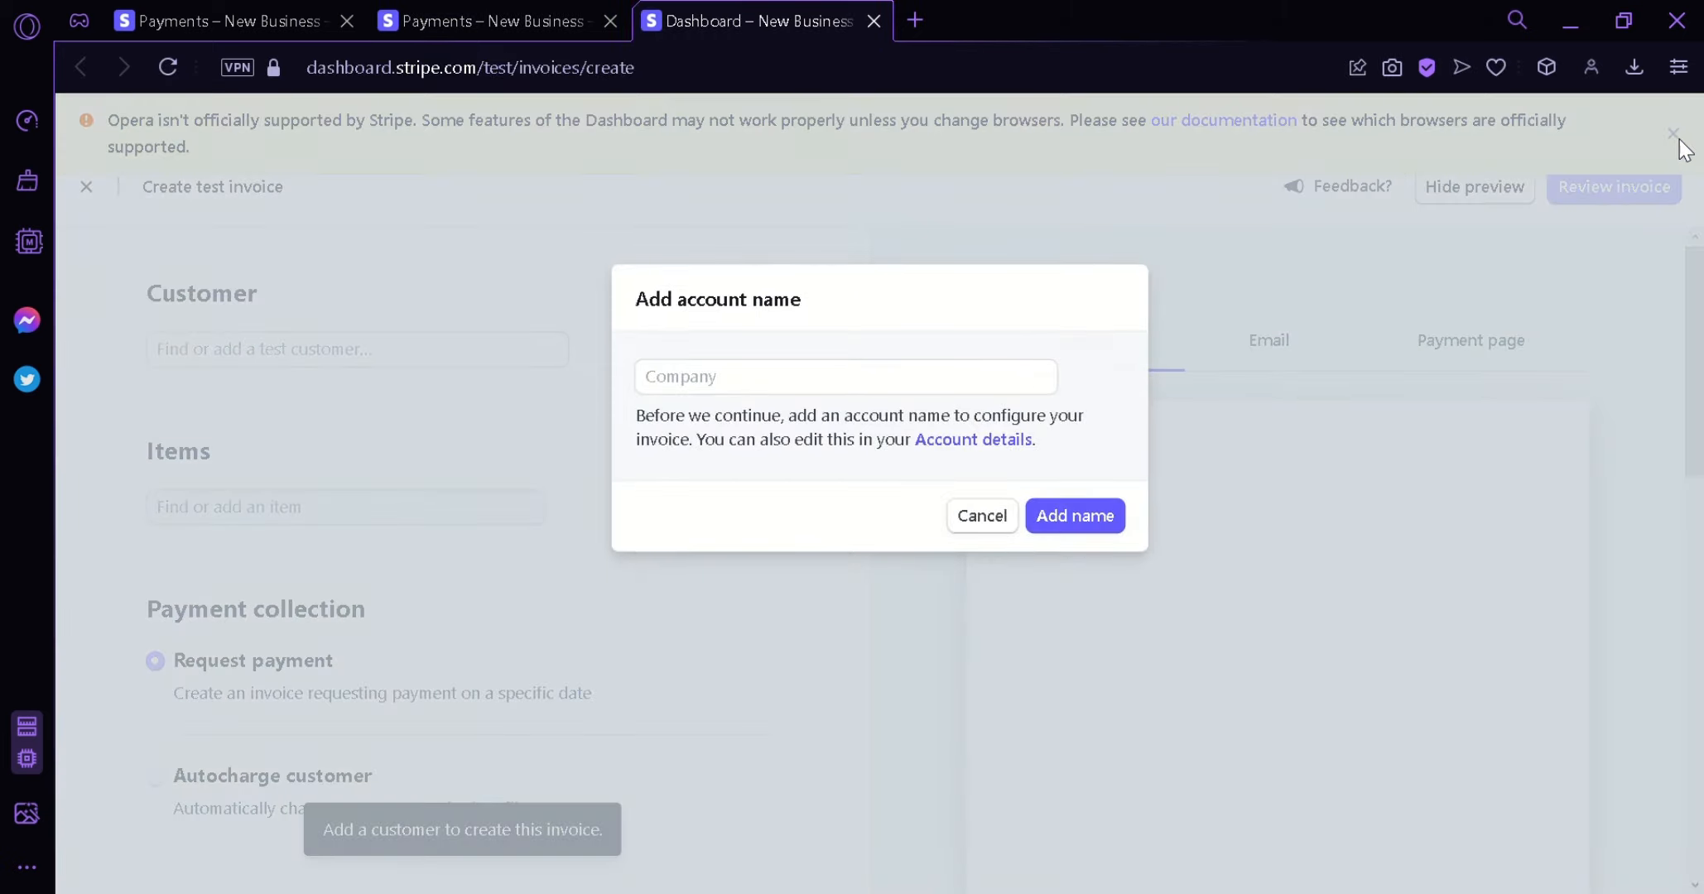
left_click(876, 387)
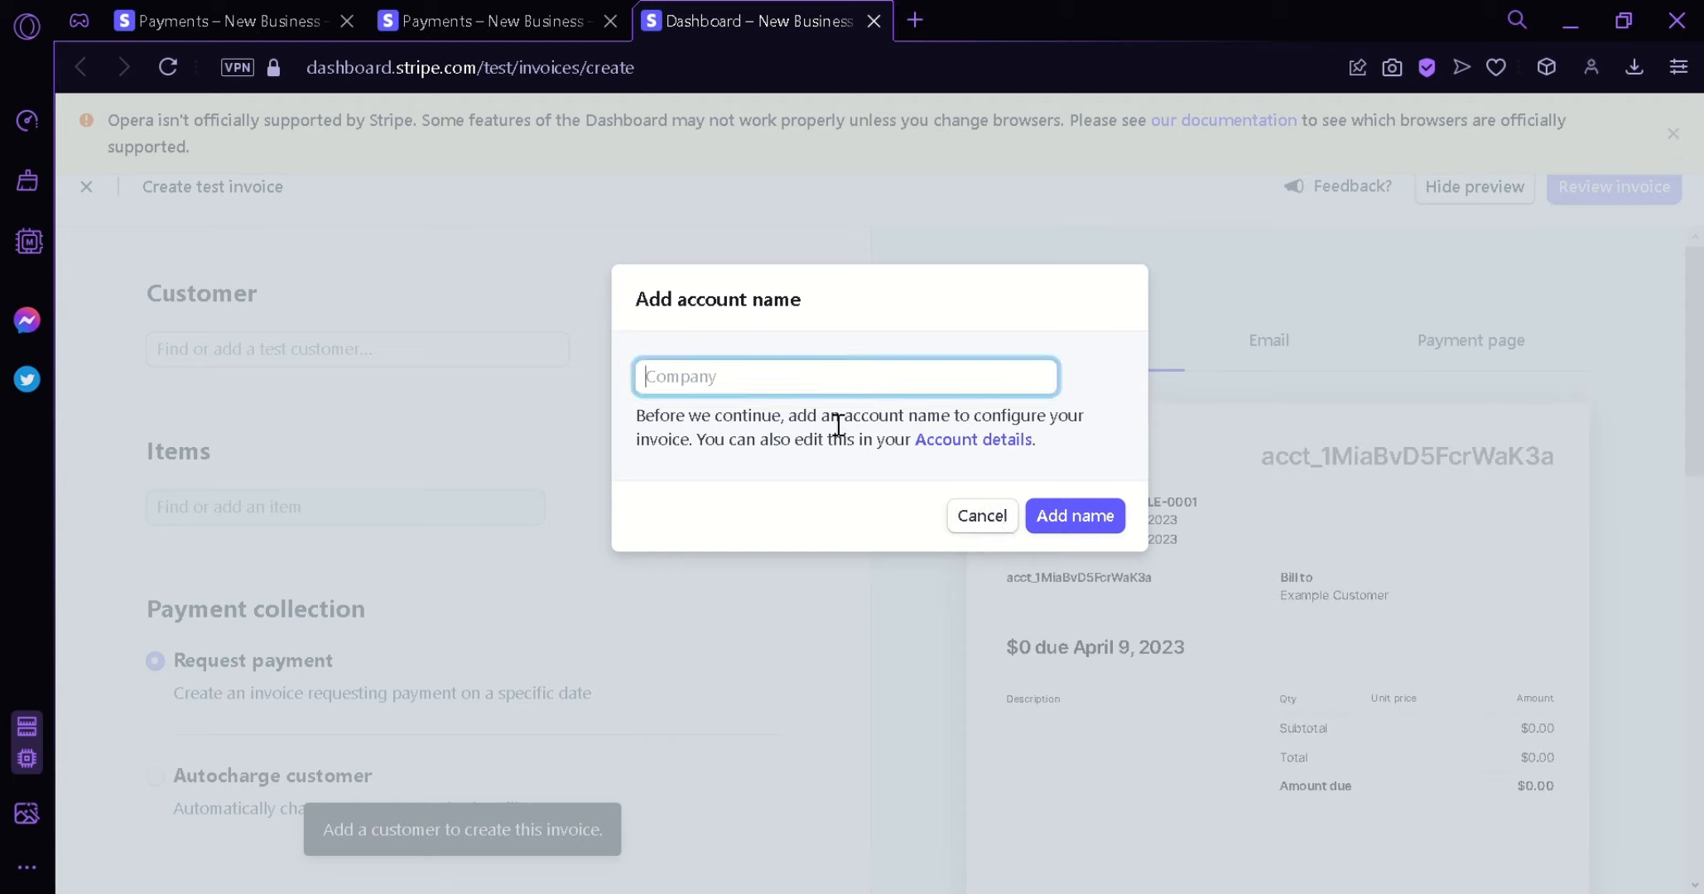
type("CoffeWorld")
key("Return")
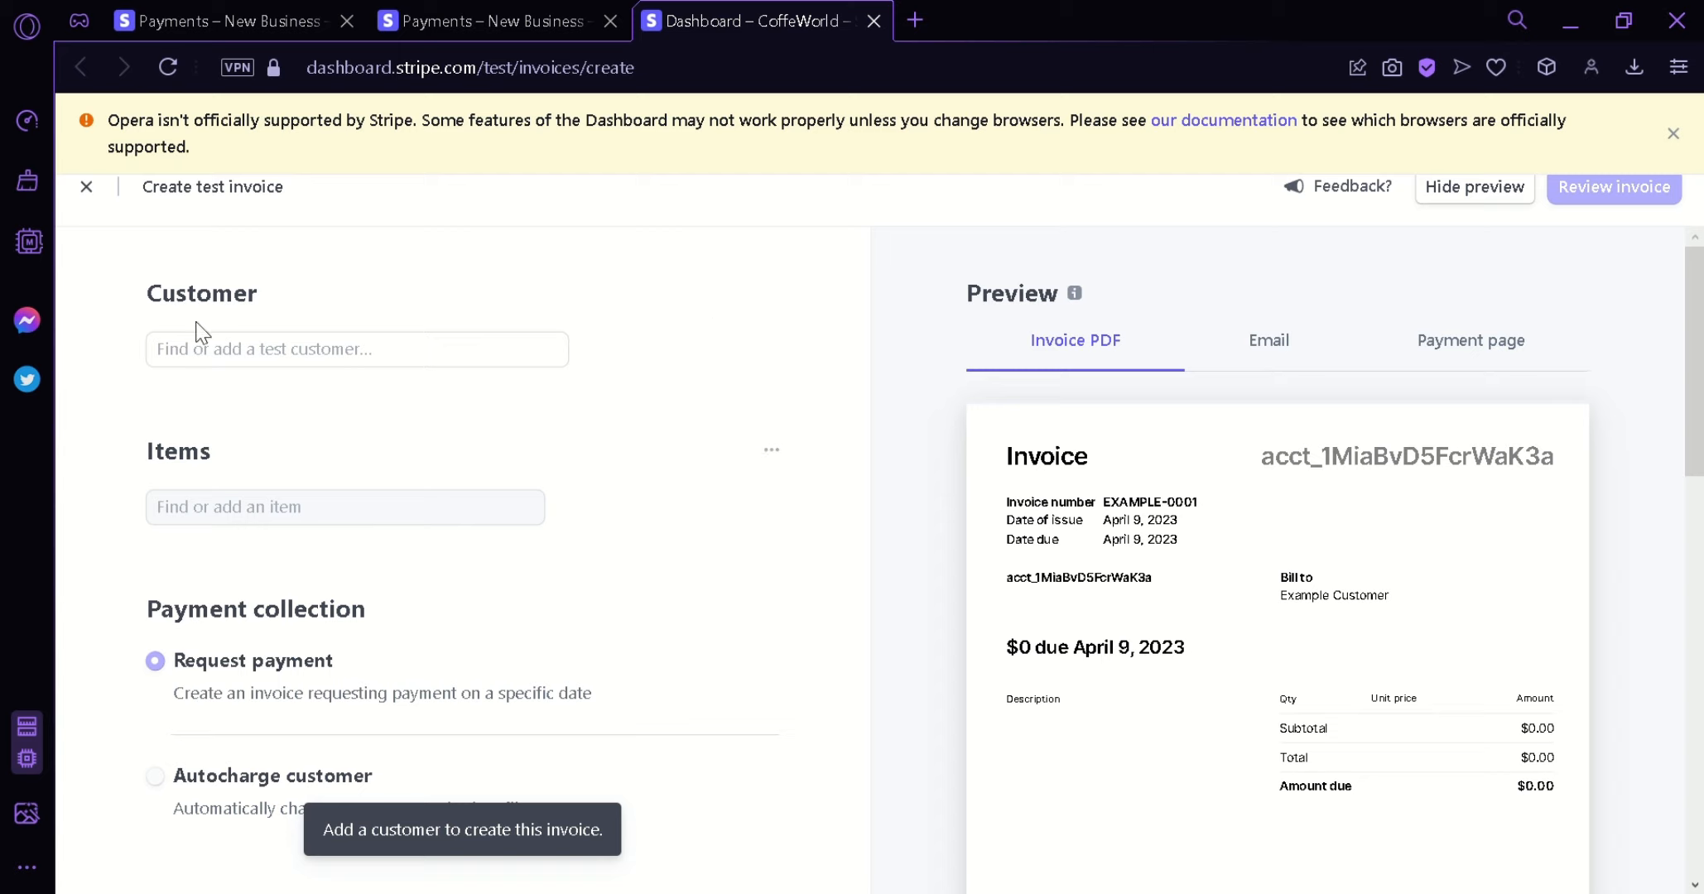
Step: Look over the invoice's Customer, Items, Payment collection and Additional options sections
left_click(237, 367)
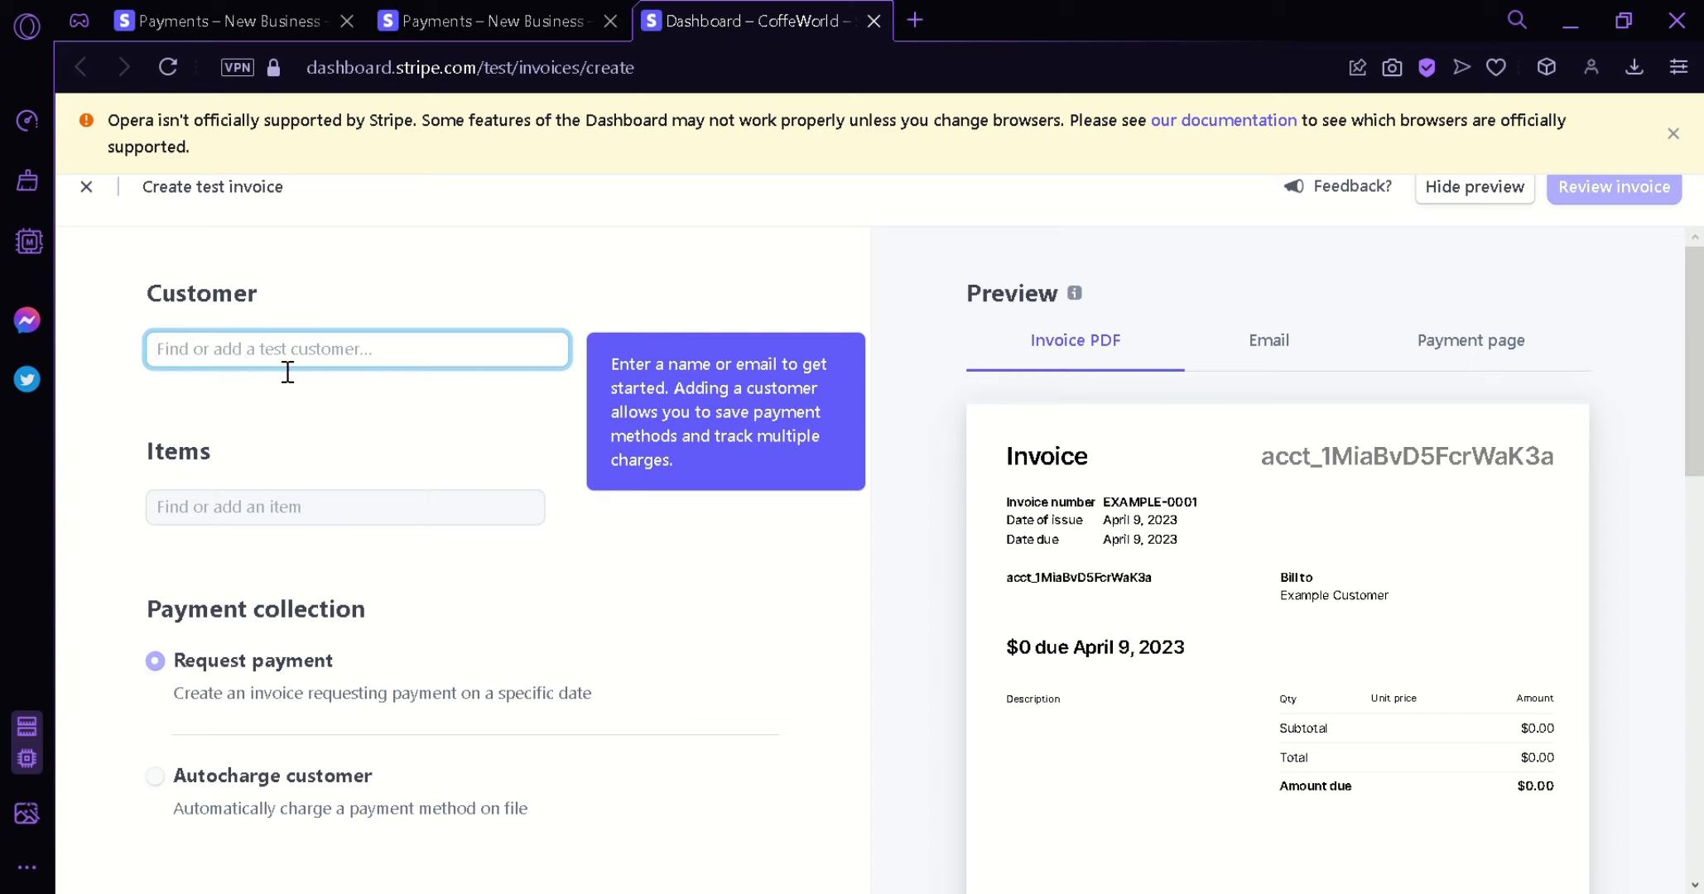
left_click(357, 507)
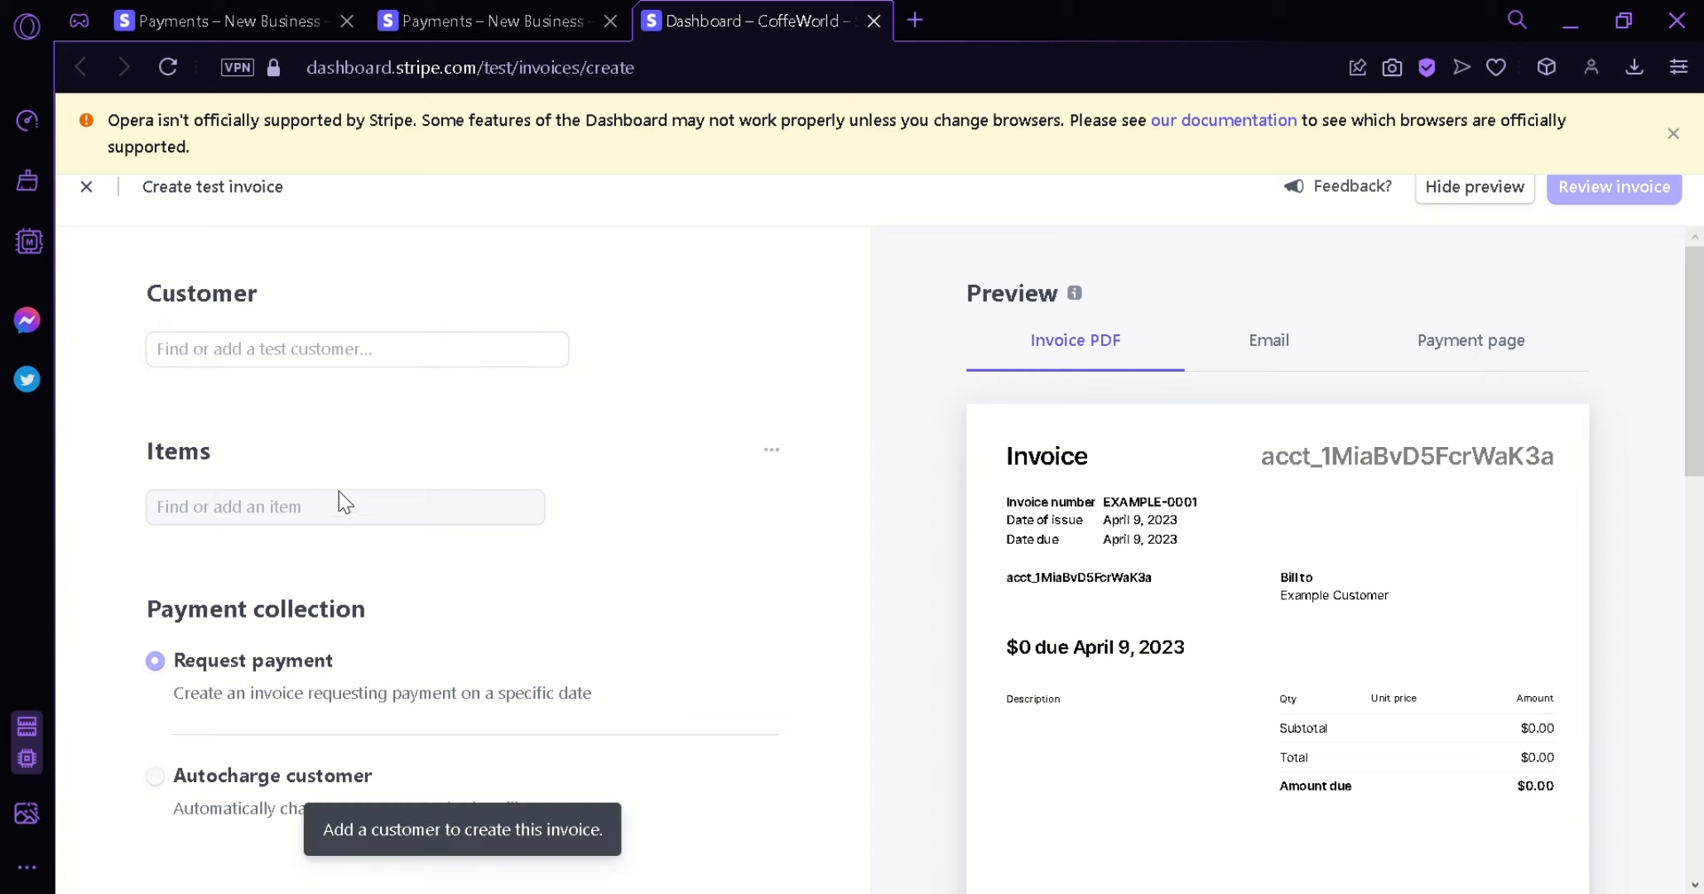
left_click_drag(1697, 318, 1698, 464)
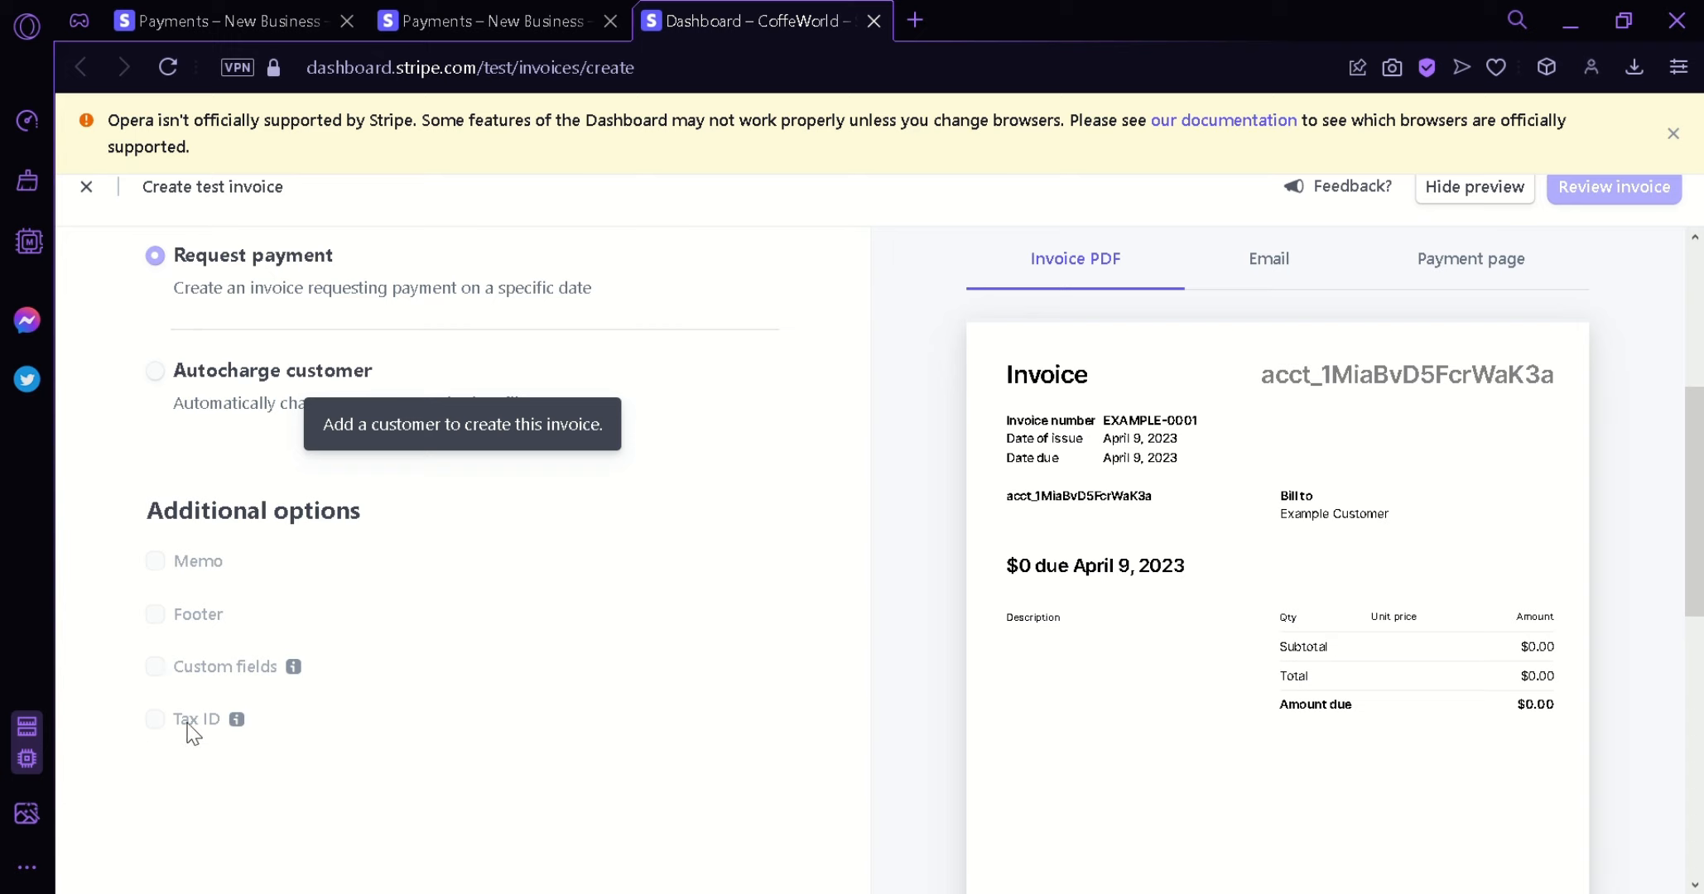
left_click_drag(1698, 435, 1700, 267)
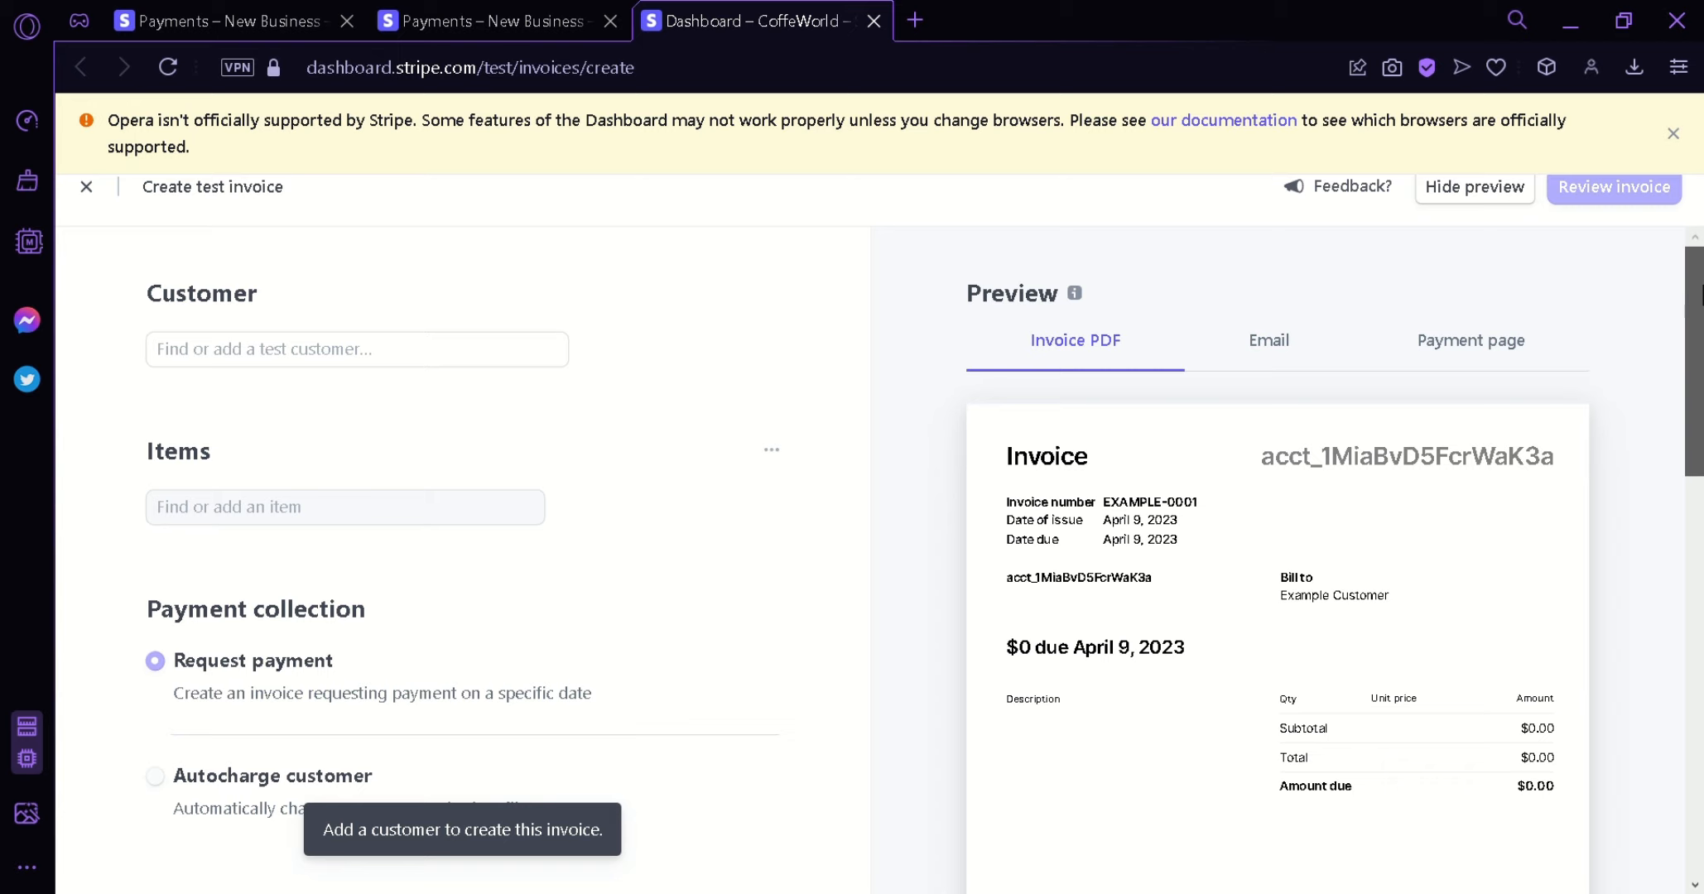
Step: Preview the email version of the invoice
left_click_drag(1699, 294, 1696, 249)
left_click(1296, 348)
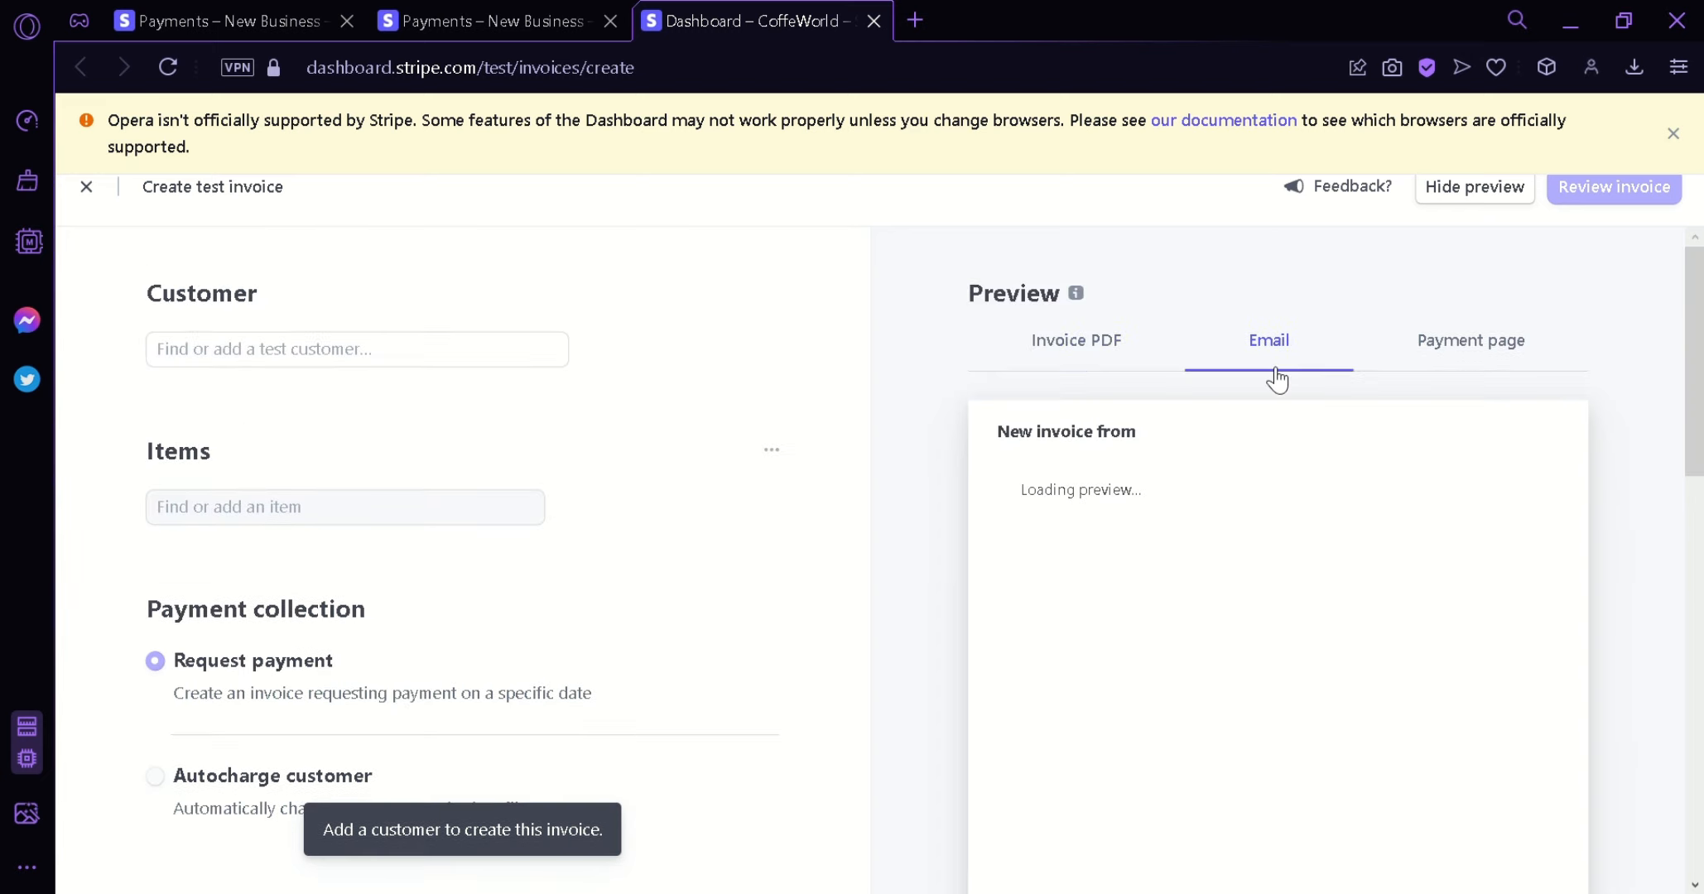
scroll(1416, 507, "down", 1)
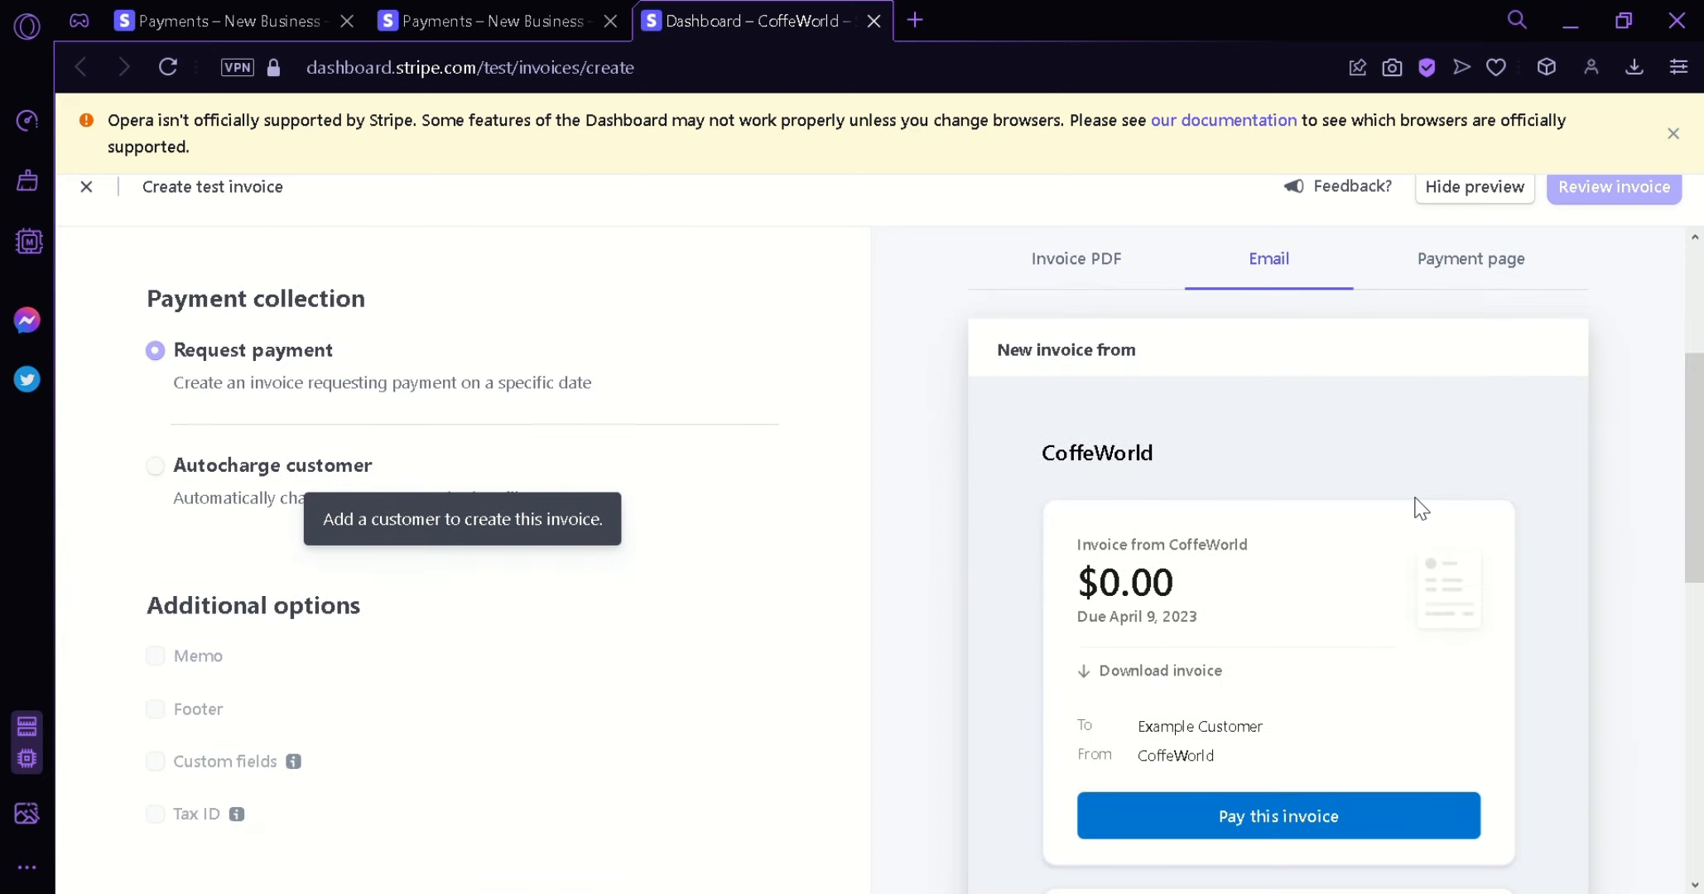
scroll(1434, 489, "down", 3)
scroll(1434, 489, "up", 3)
Step: Preview the invoice's payment page and close the test invoice without adding a customer
left_click(1512, 279)
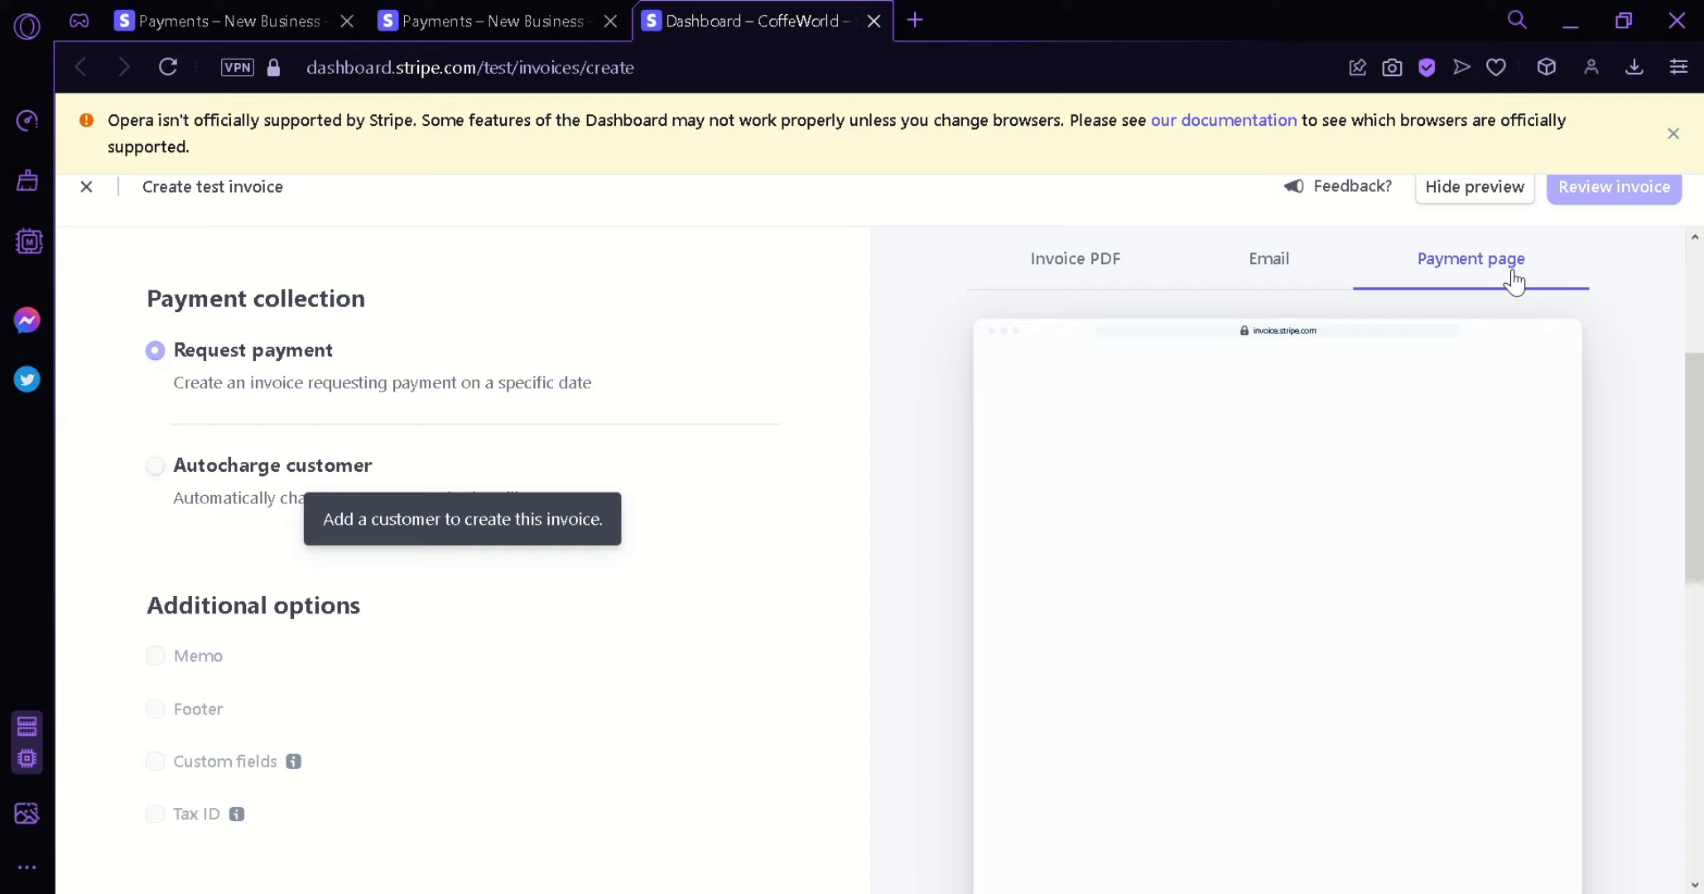
scroll(1658, 418, "down", 7)
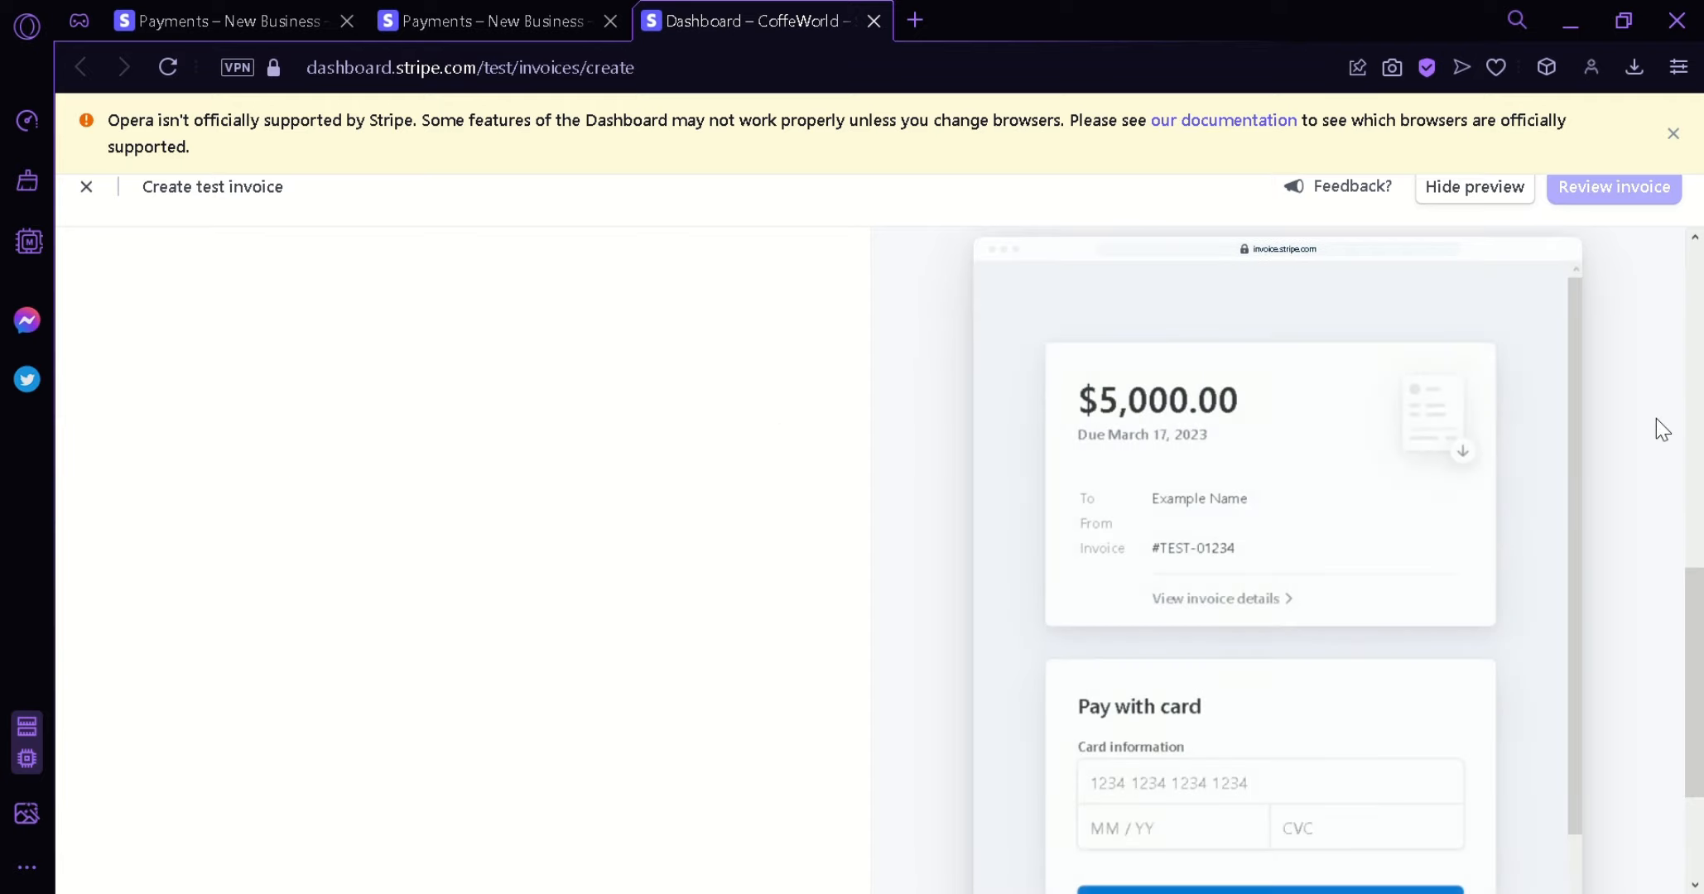
scroll(1656, 421, "down", 3)
scroll(1654, 427, "up", 5)
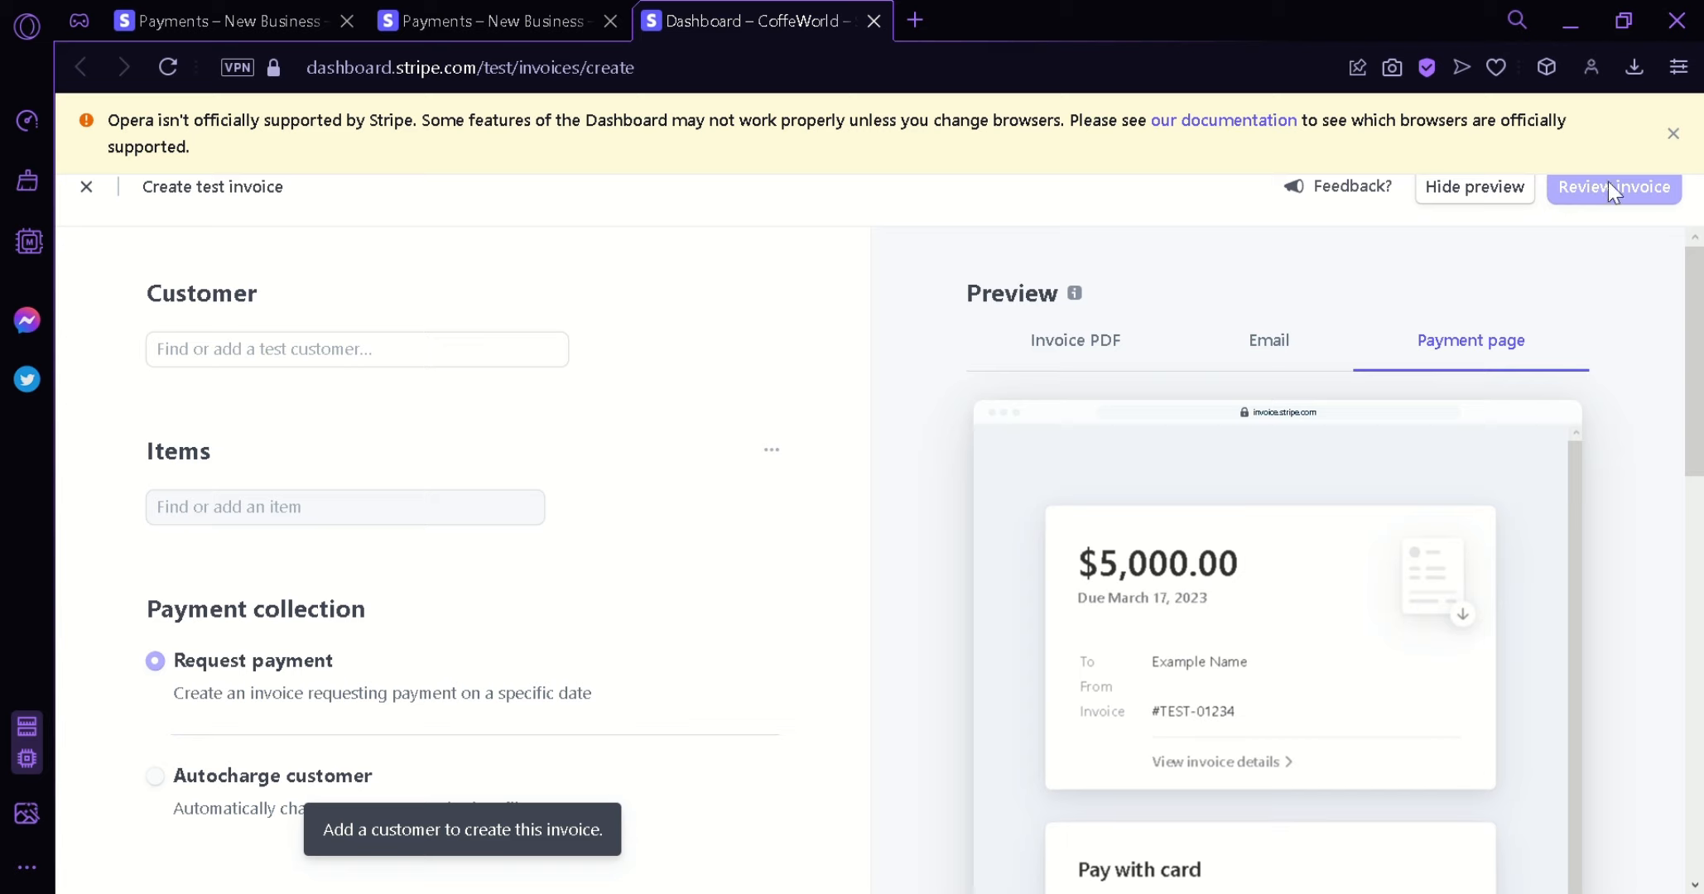
left_click(1673, 134)
left_click(89, 186)
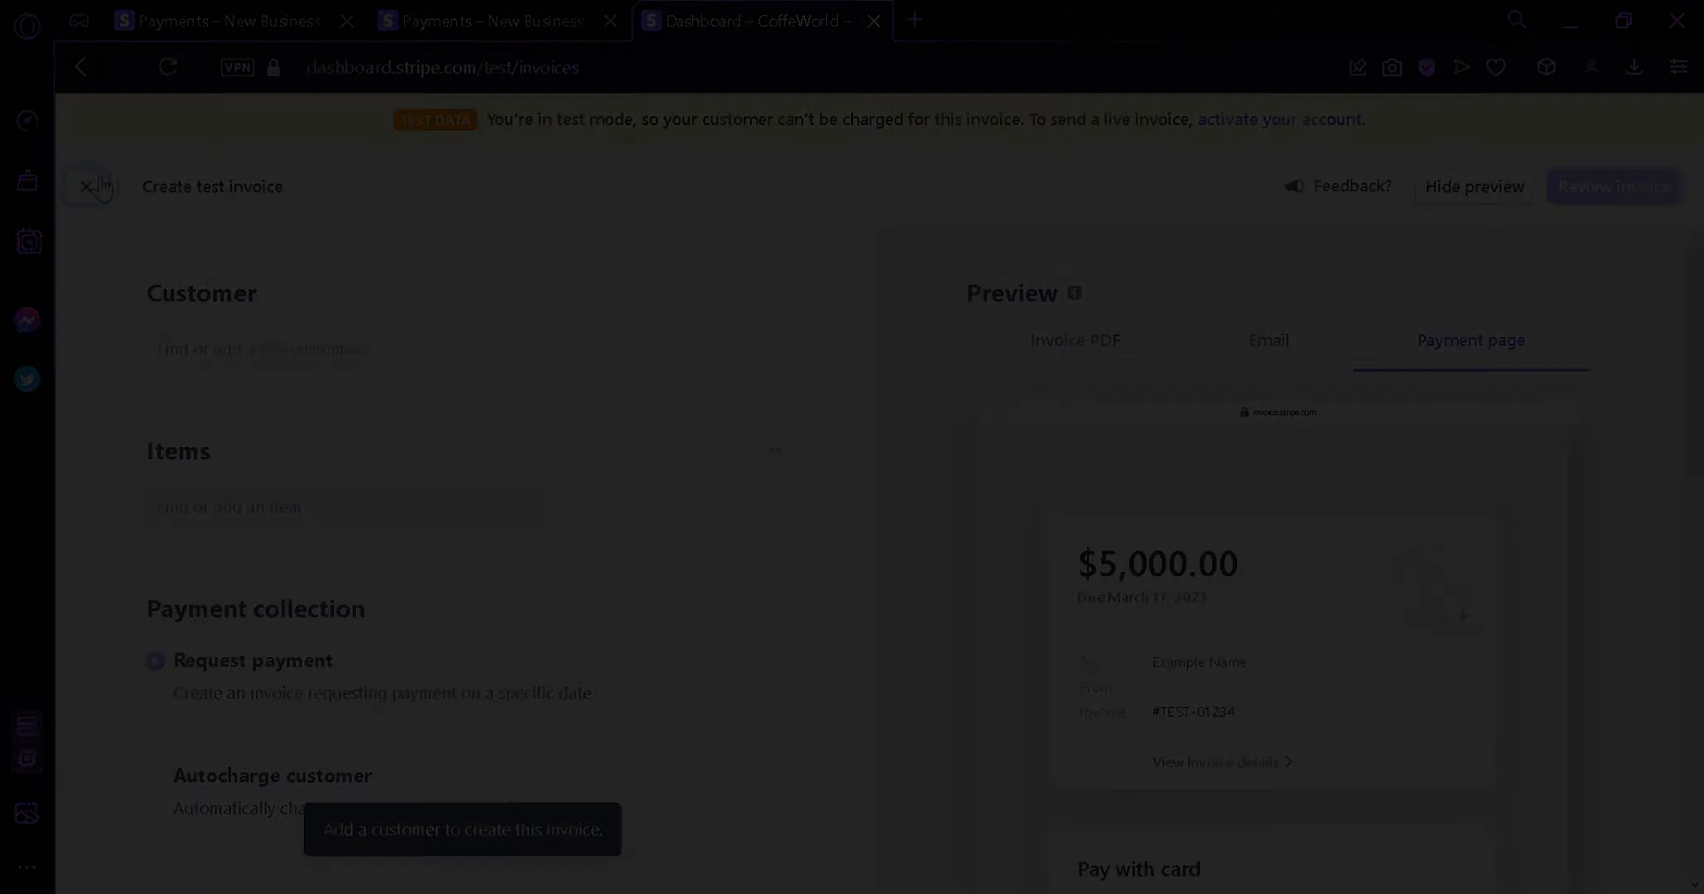